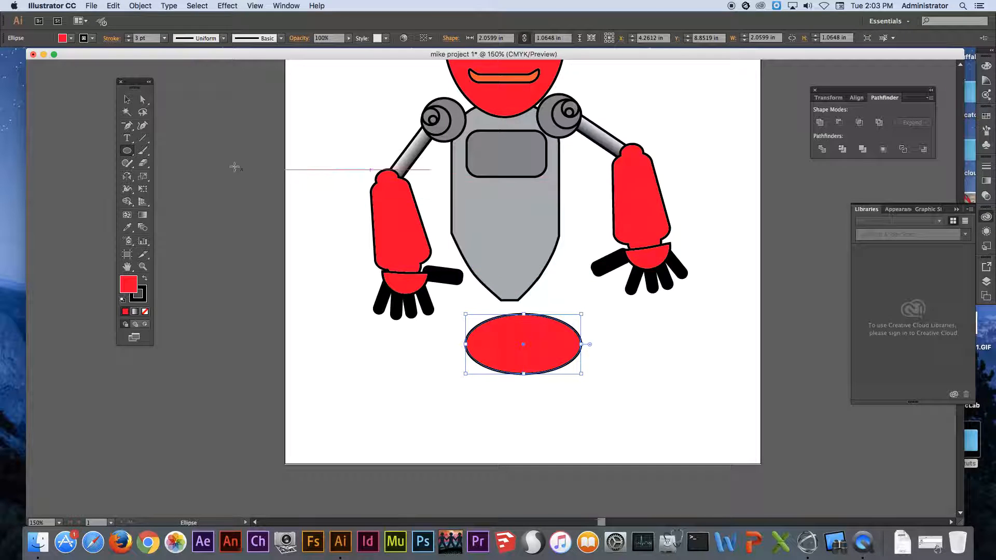
Select all the robot artwork, scale it to about 3.67 in wide and 5.9 in high, and move it to the artboard's upper half.
{"action": "left_click", "coordinate": [126, 98]}
{"action": "key", "text": "space"}
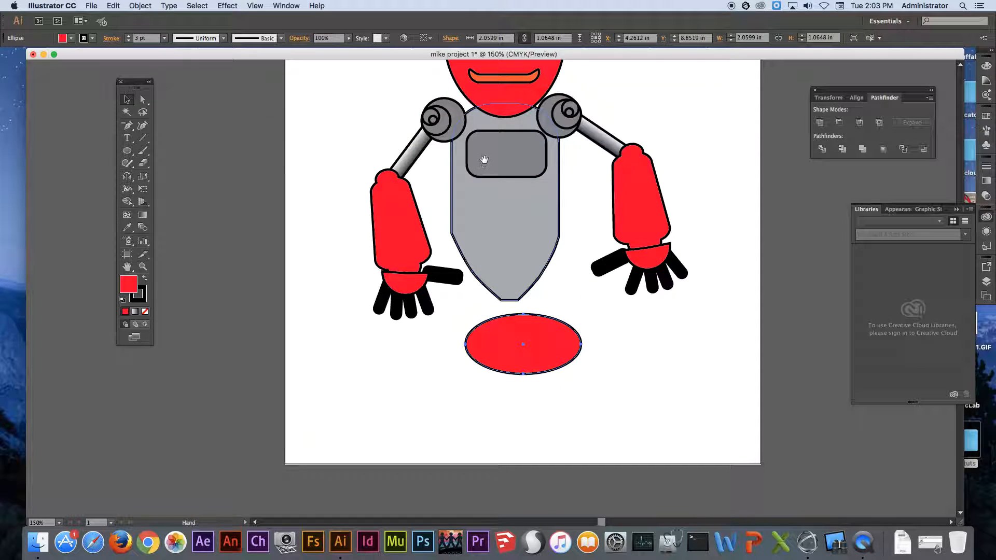
{"action": "left_click_drag", "start_coordinate": [337, 411], "coordinate": [715, 66]}
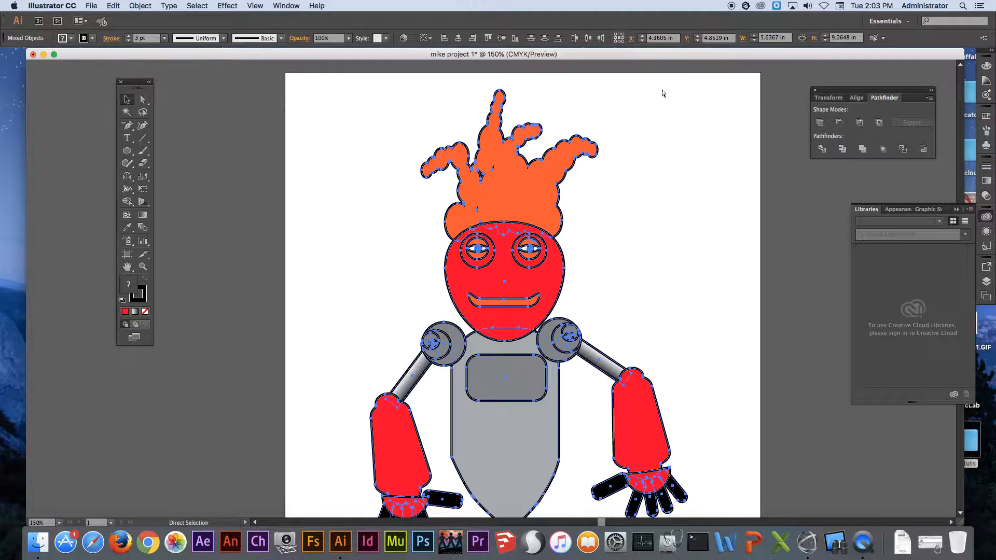
{"action": "key", "text": "super+minus"}
{"action": "key", "text": "super+minus"}
{"action": "left_click_drag", "start_coordinate": [578, 202], "coordinate": [512, 229]}
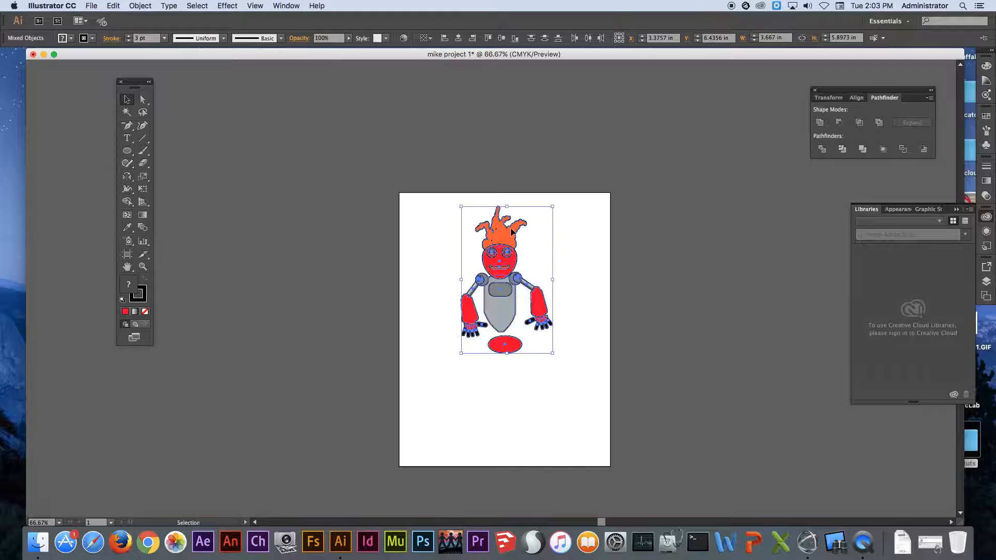
{"action": "left_click_drag", "start_coordinate": [442, 257], "coordinate": [447, 279]}
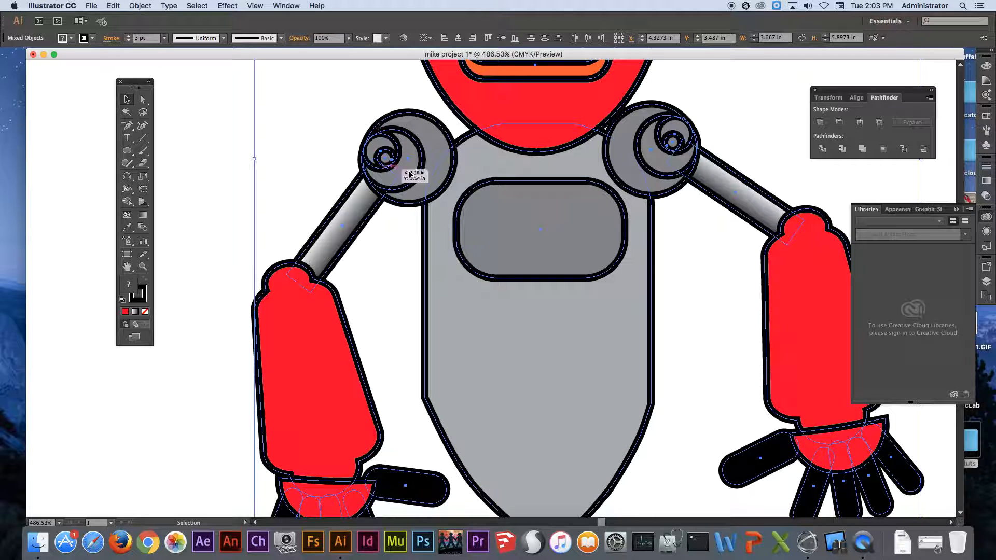
Set the stroke weight of all the robot artwork to 1 pt and deselect it.
{"action": "left_click", "coordinate": [164, 39]}
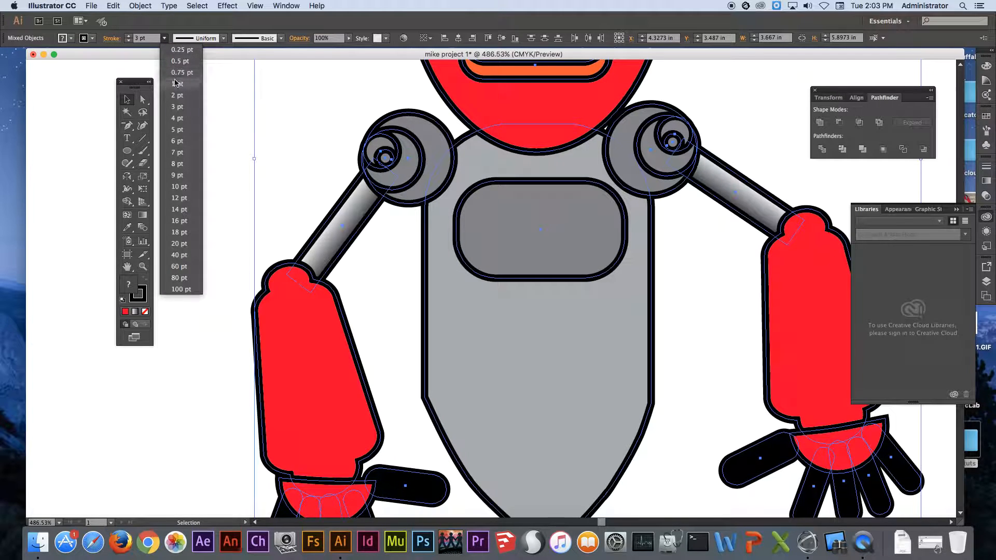
{"action": "left_click", "coordinate": [174, 78]}
{"action": "left_click", "coordinate": [188, 145]}
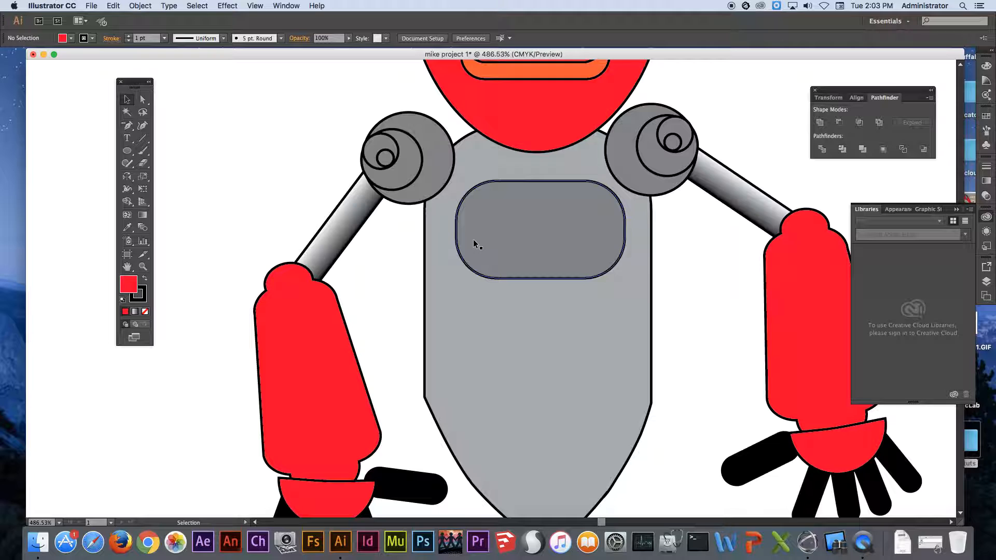
Draw a circle about 0.62 in across at the right end of the hip ellipse and duplicate it onto the left end.
{"action": "key", "text": "super+0"}
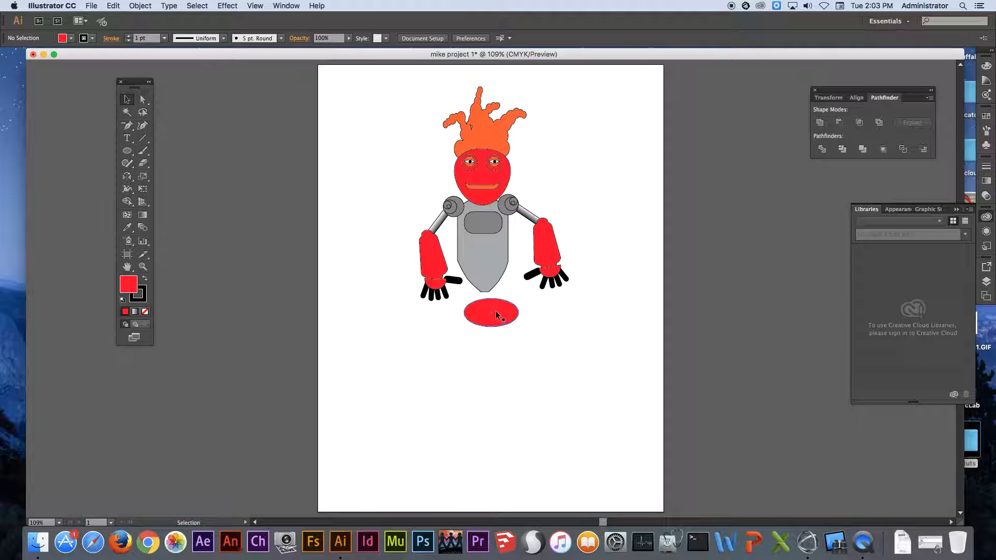
{"action": "left_click_drag", "start_coordinate": [446, 267], "coordinate": [572, 390]}
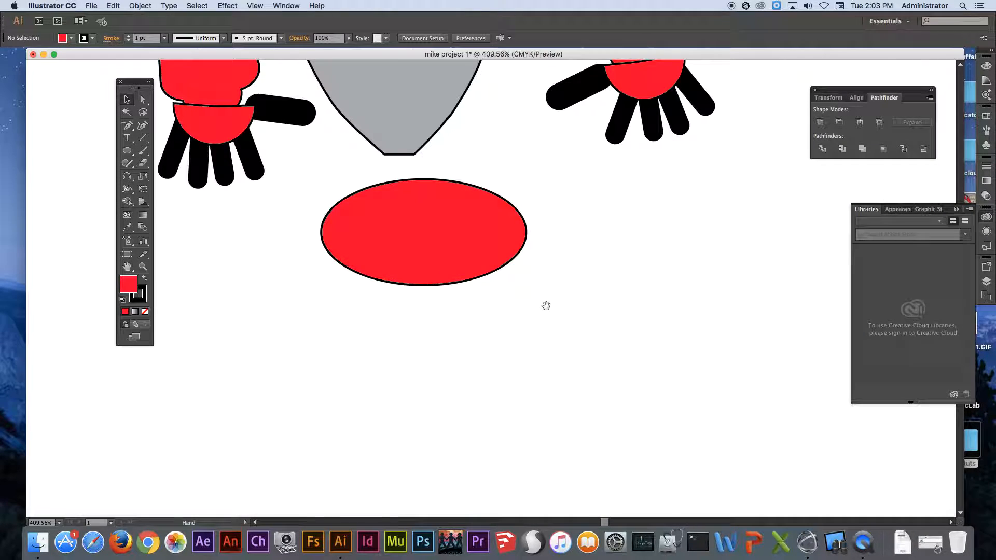
{"action": "left_click_drag", "start_coordinate": [508, 264], "coordinate": [489, 269]}
{"action": "left_click_drag", "start_coordinate": [127, 150], "coordinate": [166, 180]}
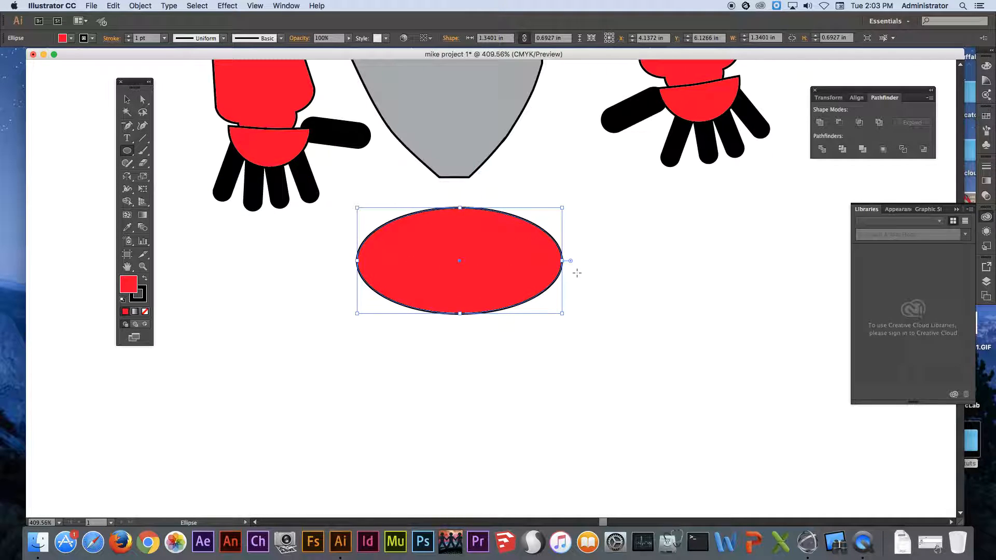
{"action": "left_click_drag", "start_coordinate": [533, 255], "coordinate": [628, 351]}
{"action": "key", "text": "v"}
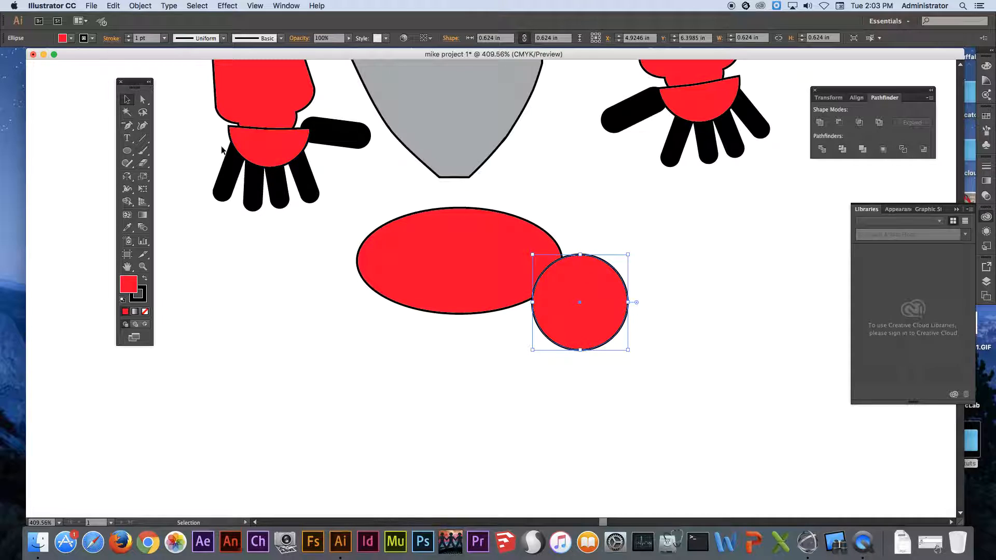
{"action": "left_click_drag", "start_coordinate": [588, 280], "coordinate": [380, 263]}
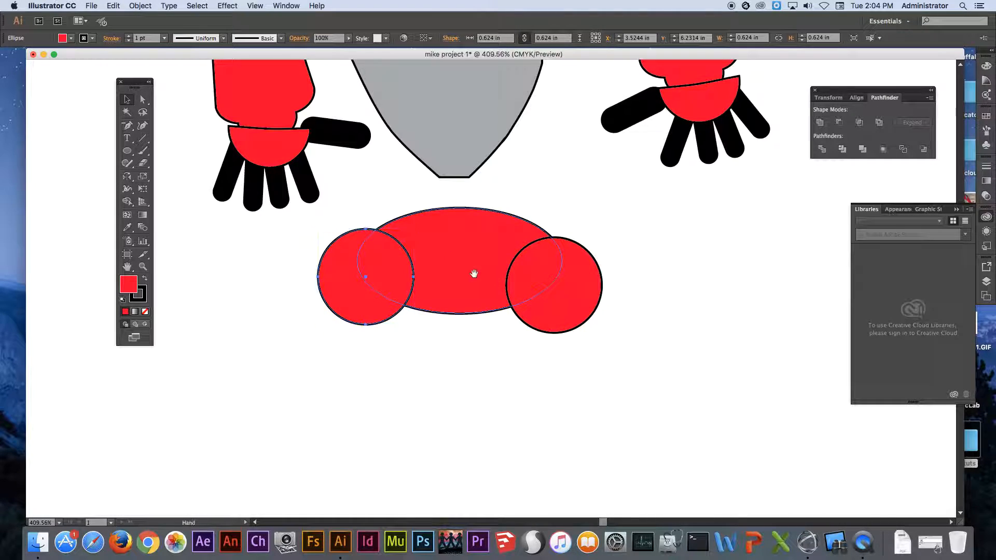
Draw a narrow vertical rectangle about 0.15 by 0.85 in beside the hips and fill it with the black-and-white gradient swatch.
{"action": "left_click_drag", "start_coordinate": [473, 277], "coordinate": [626, 248]}
{"action": "left_click_drag", "start_coordinate": [127, 151], "coordinate": [166, 153]}
{"action": "scroll", "coordinate": [407, 260], "scroll_direction": "up", "scroll_amount": 2}
{"action": "left_click_drag", "start_coordinate": [378, 294], "coordinate": [401, 424]}
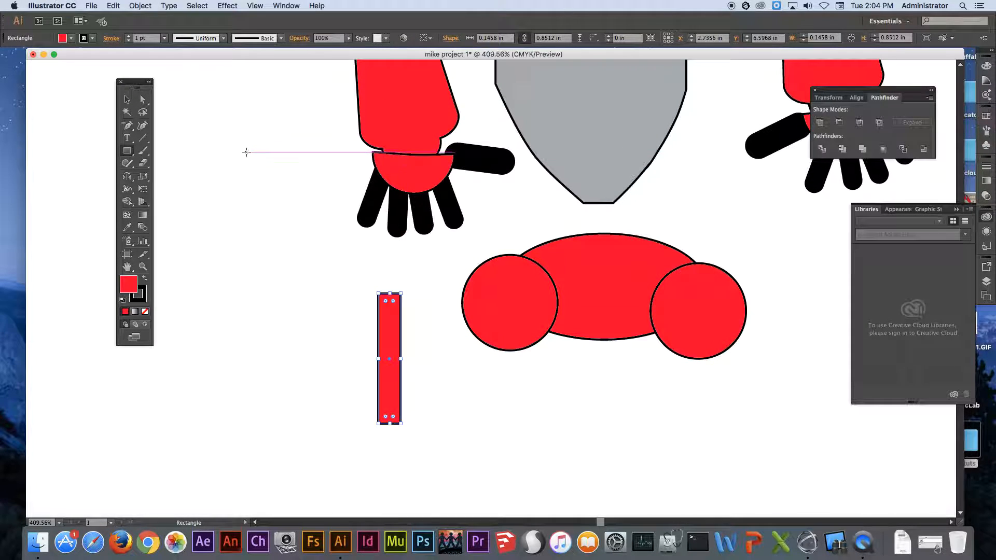
{"action": "left_click", "coordinate": [71, 38]}
{"action": "left_click", "coordinate": [7, 78]}
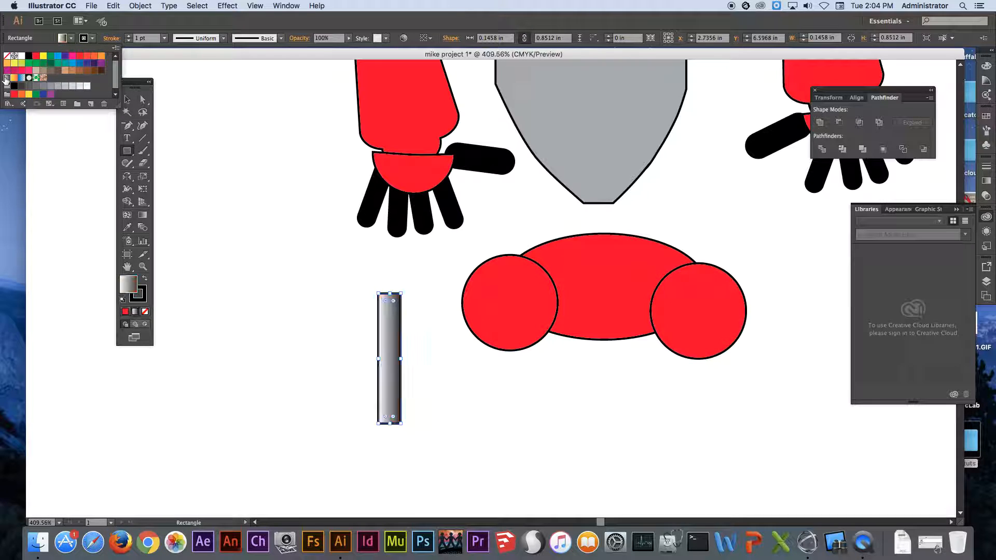
Tilt the gradient rectangle down and outward from the left hip circle as a thigh rod, and send it to the back.
{"action": "left_click", "coordinate": [126, 98]}
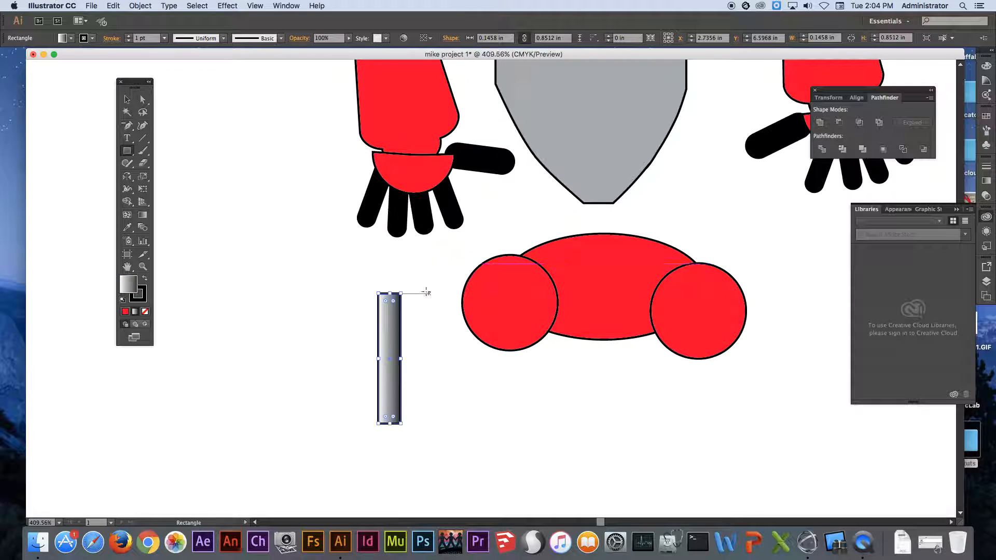
{"action": "left_click_drag", "start_coordinate": [405, 287], "coordinate": [489, 338]}
{"action": "key", "text": "v"}
{"action": "right_click", "coordinate": [490, 325]}
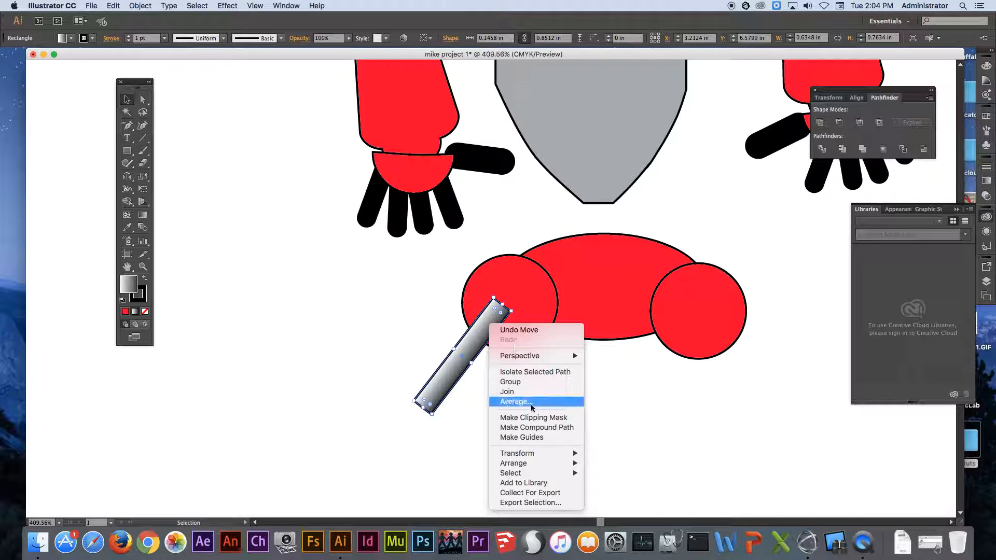
{"action": "mouse_move", "coordinate": [539, 463]}
{"action": "left_click", "coordinate": [622, 493]}
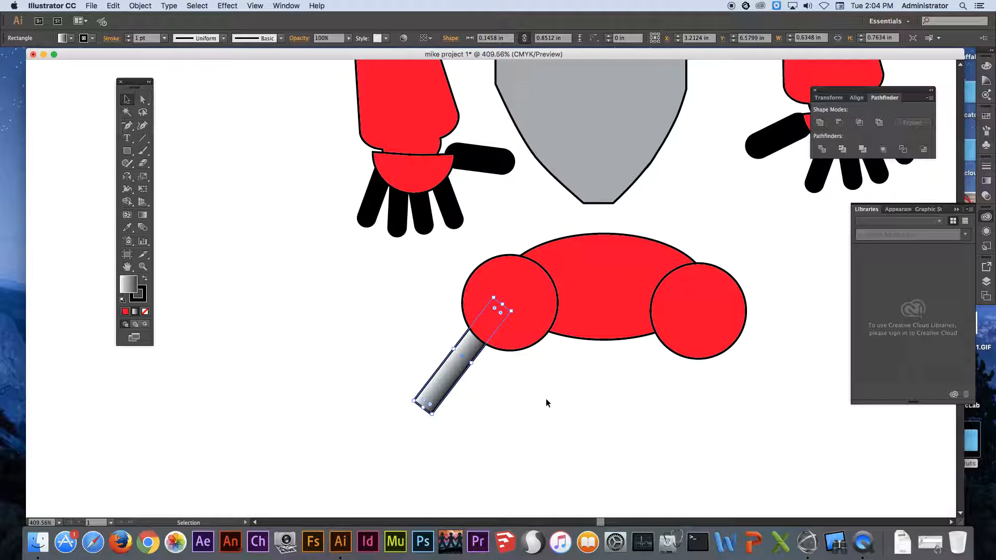
Duplicate the thigh rod to the right hip circle and rotate the copy so it slants outward the opposite way.
{"action": "left_click_drag", "start_coordinate": [468, 367], "coordinate": [685, 380], "text": "alt"}
{"action": "left_click_drag", "start_coordinate": [733, 324], "coordinate": [630, 296]}
{"action": "left_click_drag", "start_coordinate": [655, 343], "coordinate": [718, 342]}
Duplicate both hip circles and place the copies over the lower ends of the thigh rods as knees.
{"action": "left_click_drag", "start_coordinate": [627, 318], "coordinate": [469, 279]}
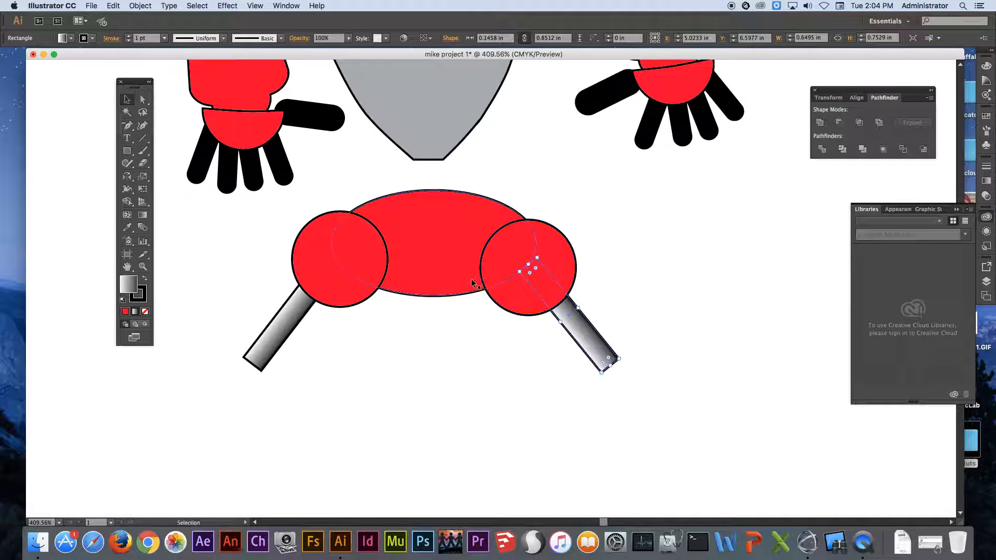
{"action": "left_click", "coordinate": [357, 269]}
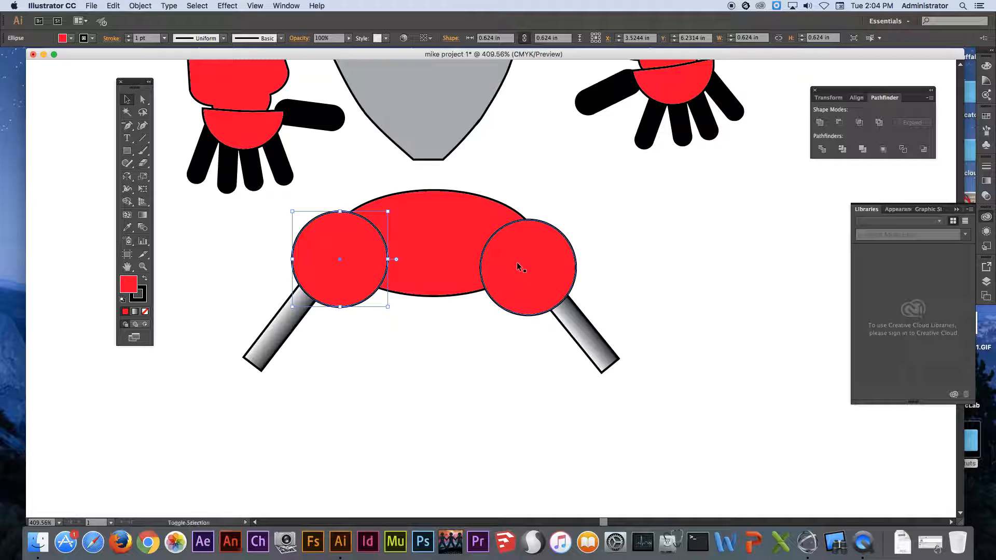
{"action": "left_click", "coordinate": [530, 256], "text": "shift"}
{"action": "left_click_drag", "start_coordinate": [519, 251], "coordinate": [547, 379]}
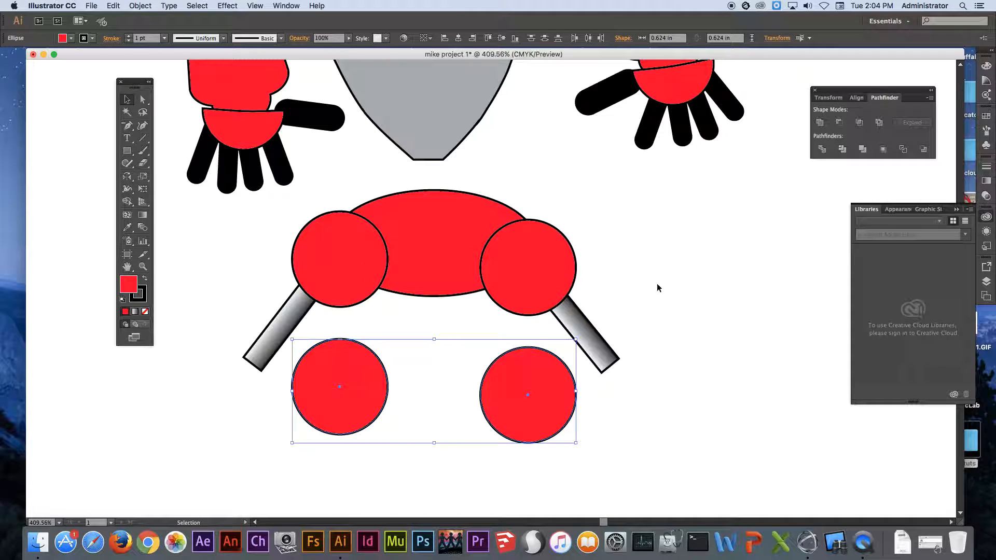
{"action": "left_click", "coordinate": [634, 333]}
{"action": "left_click_drag", "start_coordinate": [521, 382], "coordinate": [610, 365]}
{"action": "left_click_drag", "start_coordinate": [345, 393], "coordinate": [265, 369]}
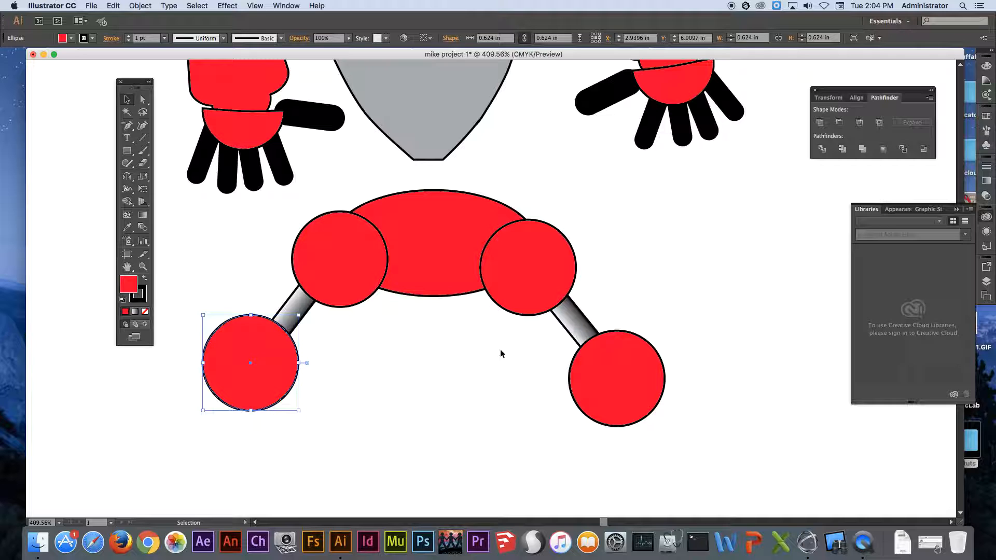
Pick the right arm's red forearm and half-round palm with the Group Selection tool and copy them down to the knee area.
{"action": "left_click", "coordinate": [510, 319], "text": "alt+super"}
{"action": "left_click", "coordinate": [510, 319], "text": "alt+super"}
{"action": "left_click", "coordinate": [503, 313], "text": "alt+super"}
{"action": "left_click_drag", "start_coordinate": [500, 276], "coordinate": [547, 314]}
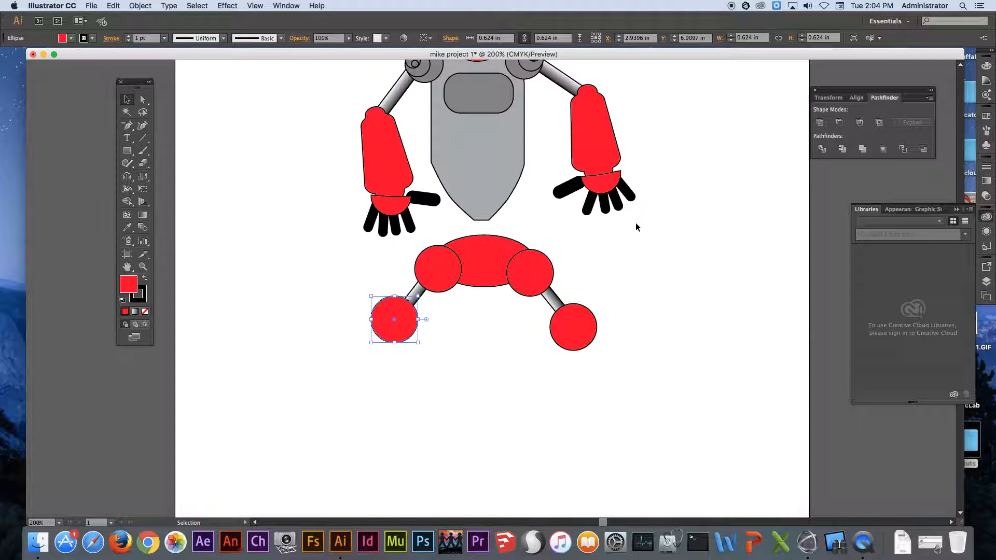
{"action": "scroll", "coordinate": [636, 179], "scroll_direction": "up", "scroll_amount": 3}
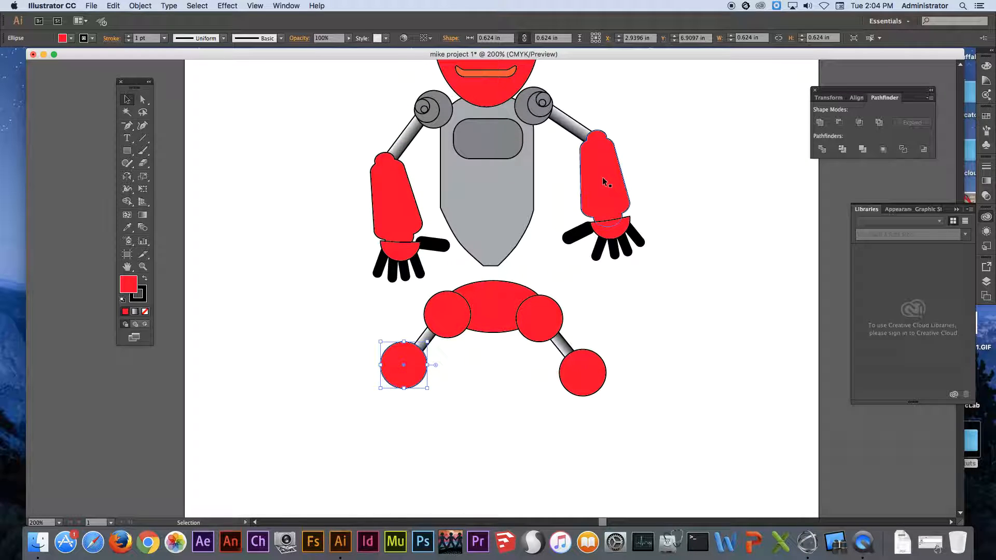
{"action": "left_click", "coordinate": [142, 101]}
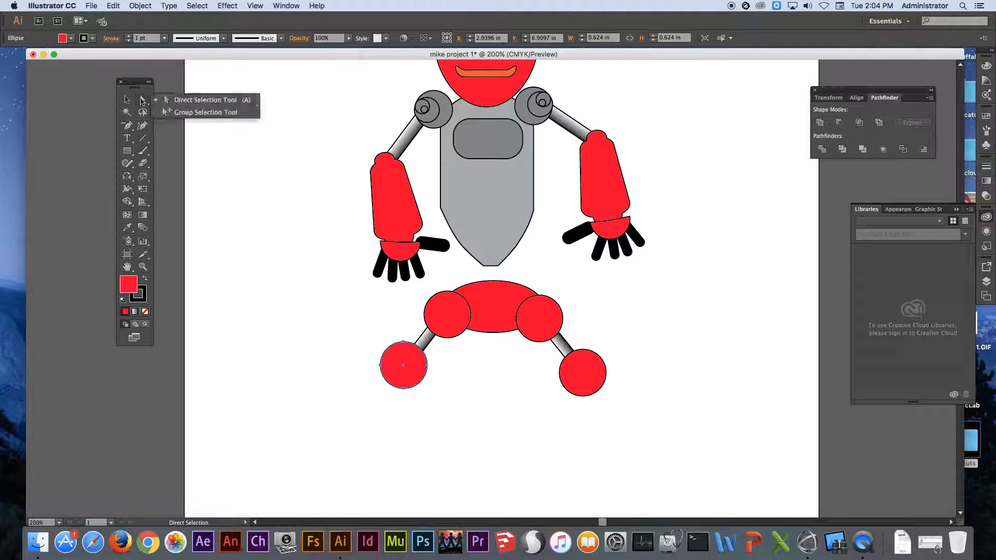
{"action": "left_click_drag", "start_coordinate": [145, 105], "coordinate": [174, 114]}
{"action": "left_click", "coordinate": [608, 186]}
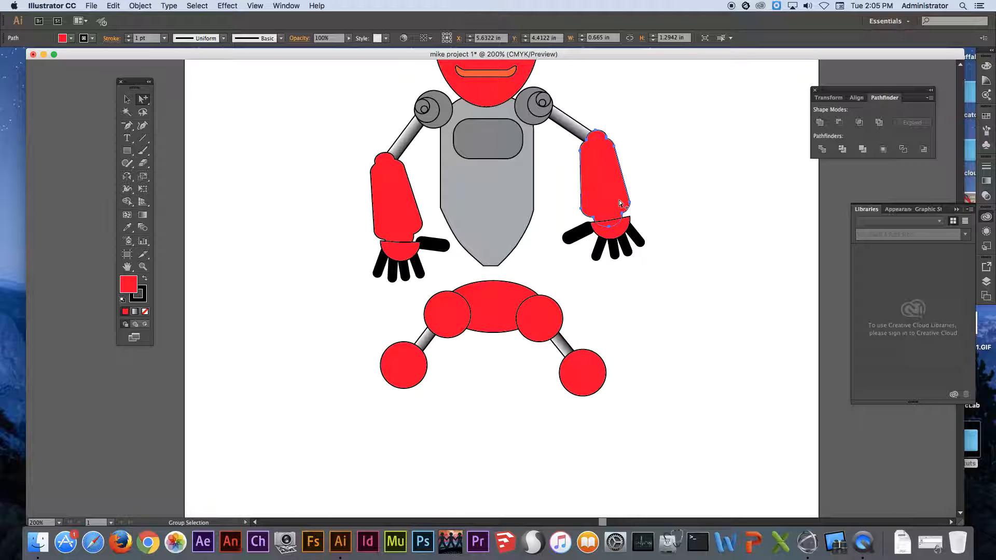
{"action": "left_click", "coordinate": [612, 232], "text": "shift"}
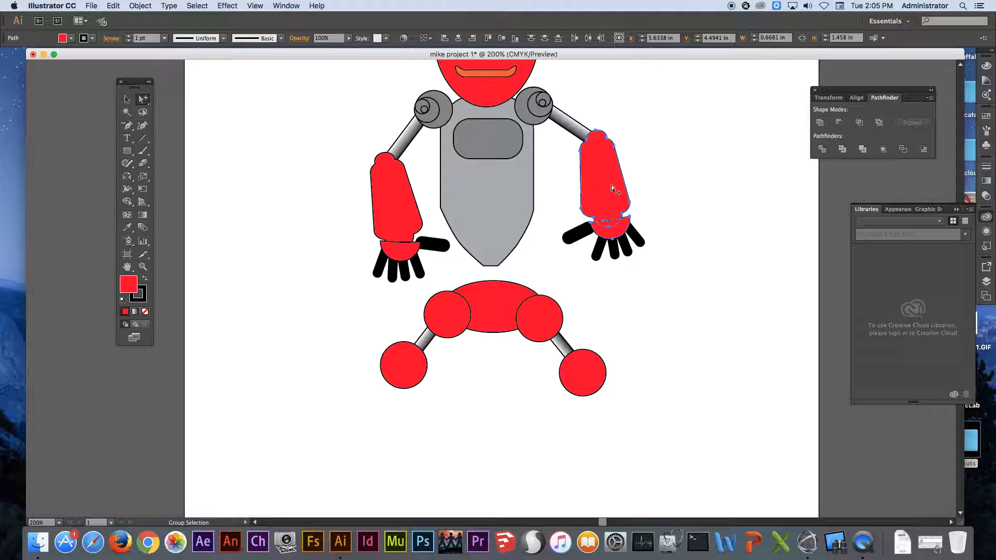
{"action": "left_click_drag", "start_coordinate": [604, 178], "coordinate": [419, 407]}
Fit the copied forearm shapes as lower legs beneath both knee circles, rotating the left one so it angles outward.
{"action": "left_click", "coordinate": [127, 99]}
{"action": "left_click_drag", "start_coordinate": [439, 361], "coordinate": [461, 362]}
{"action": "left_click_drag", "start_coordinate": [419, 403], "coordinate": [403, 404]}
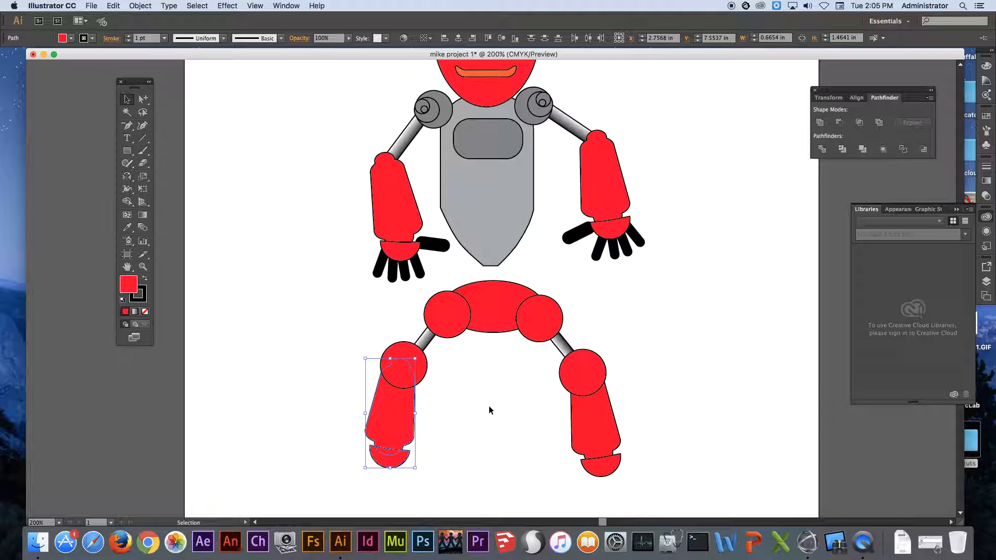
Move the half-round pieces at the ends of both lower legs slightly up toward the shins with the Group Selection tool.
{"action": "left_click_drag", "start_coordinate": [147, 104], "coordinate": [166, 116]}
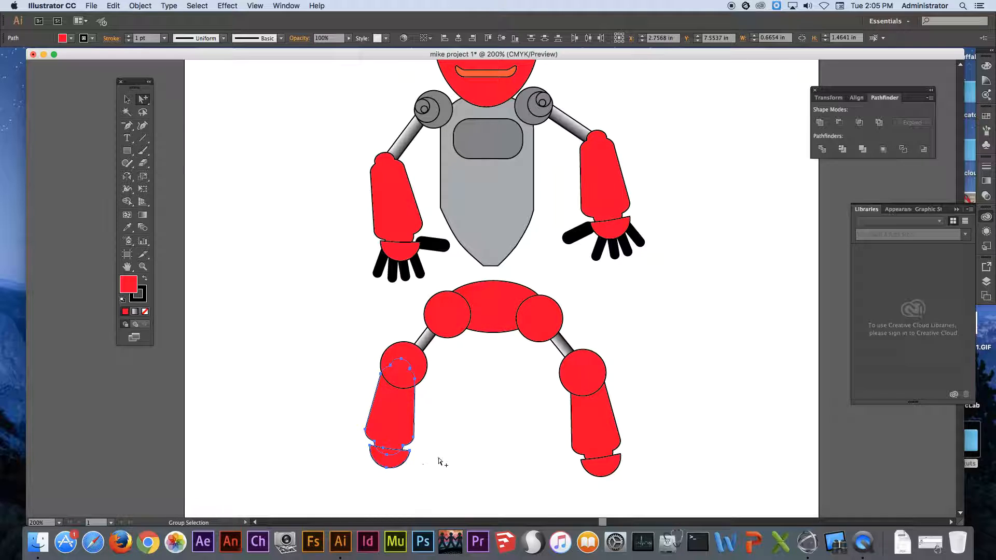
{"action": "left_click", "coordinate": [452, 472]}
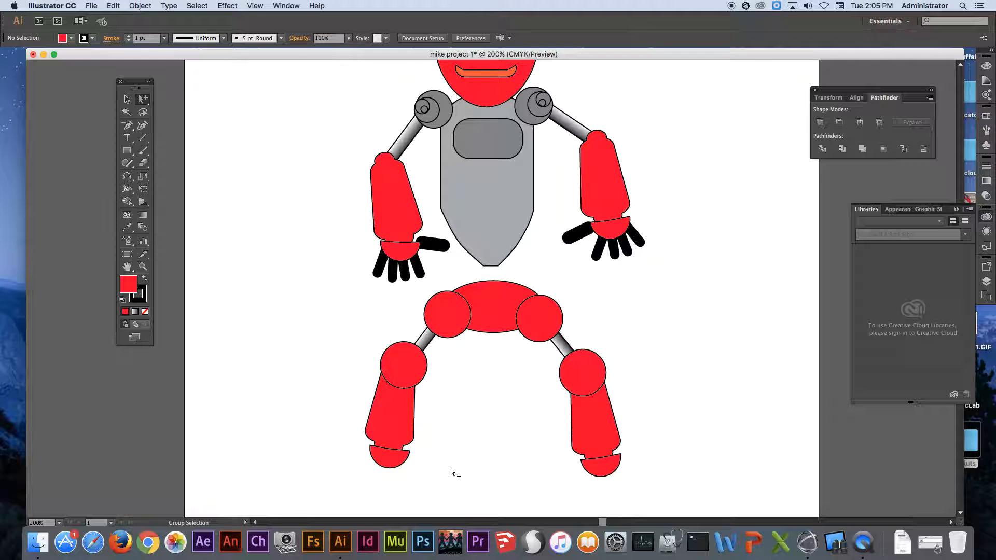
{"action": "left_click", "coordinate": [399, 458]}
{"action": "left_click_drag", "start_coordinate": [616, 470], "coordinate": [615, 465]}
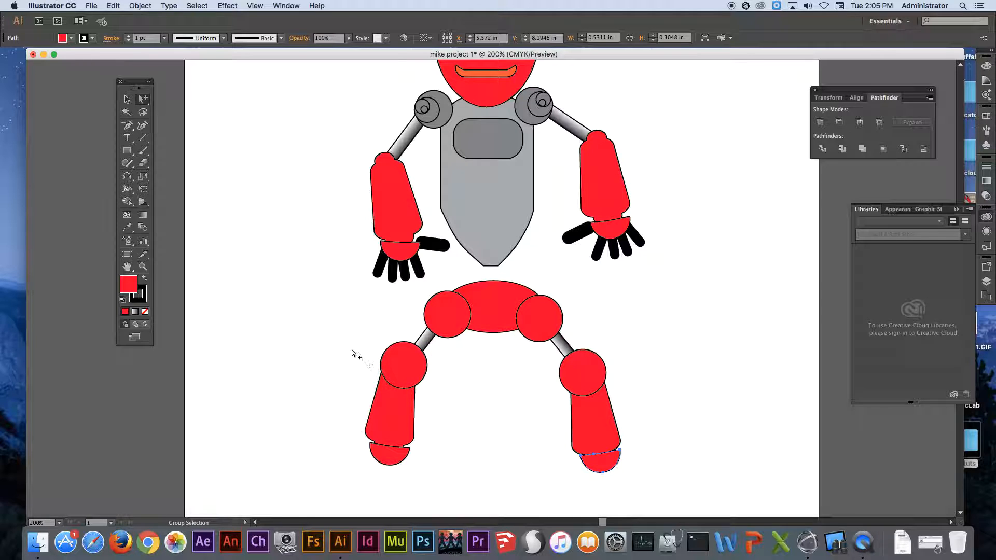
Select the left knee circle, lower leg and half-round end piece together and shift them slightly inward toward the body.
{"action": "left_click_drag", "start_coordinate": [375, 383], "coordinate": [404, 412]}
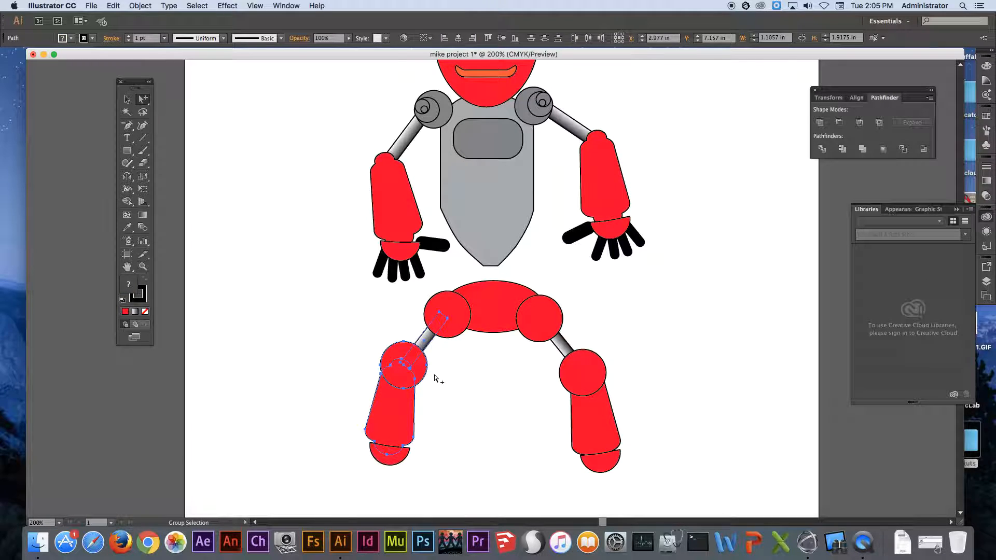
{"action": "left_click", "coordinate": [435, 377]}
{"action": "left_click", "coordinate": [419, 374]}
{"action": "left_click", "coordinate": [406, 417], "text": "shift"}
{"action": "left_click", "coordinate": [406, 450], "text": "shift"}
{"action": "left_click_drag", "start_coordinate": [397, 418], "coordinate": [410, 422]}
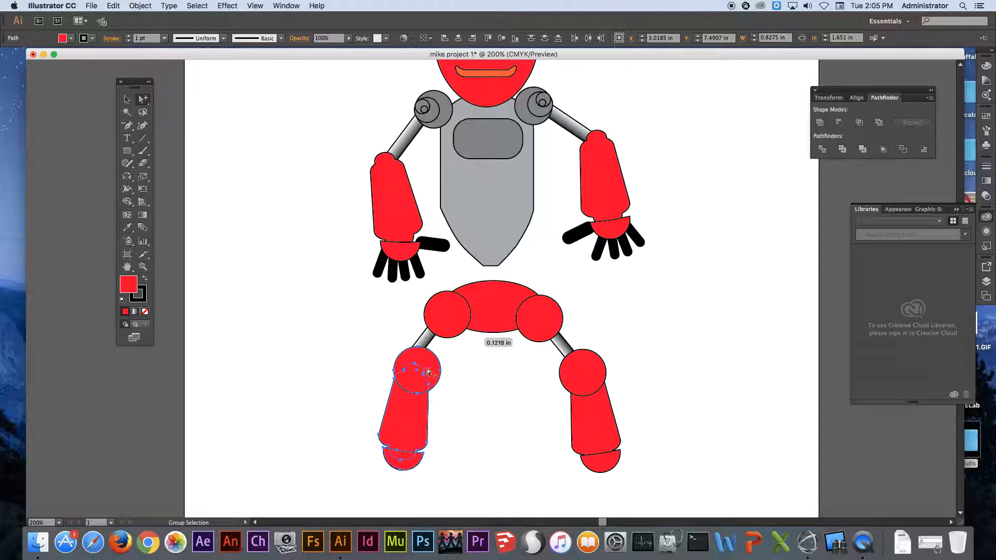
Rotate the left thigh rod to a steeper angle and reposition it to connect the left hip and knee circles.
{"action": "left_click", "coordinate": [430, 341]}
{"action": "key", "text": "v"}
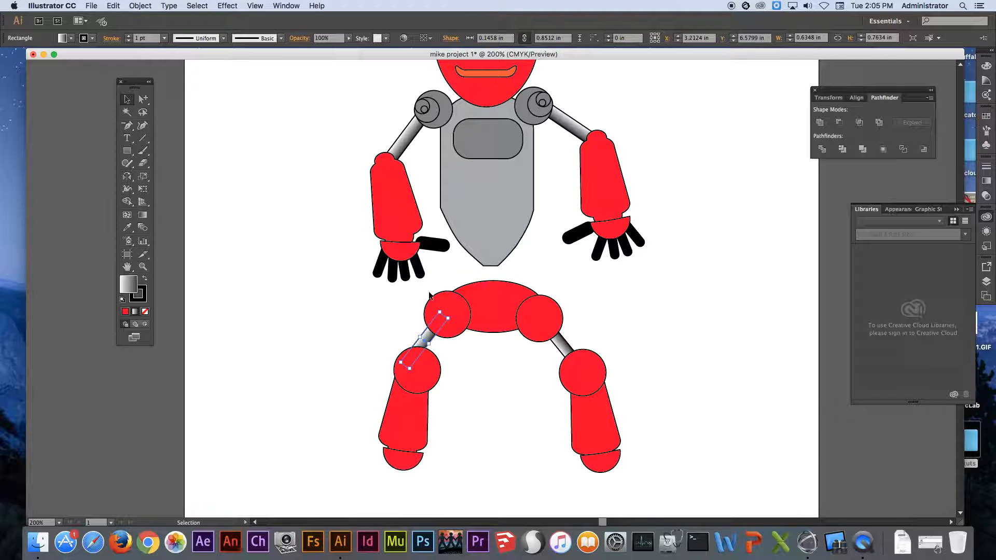
{"action": "left_click_drag", "start_coordinate": [442, 310], "coordinate": [446, 341]}
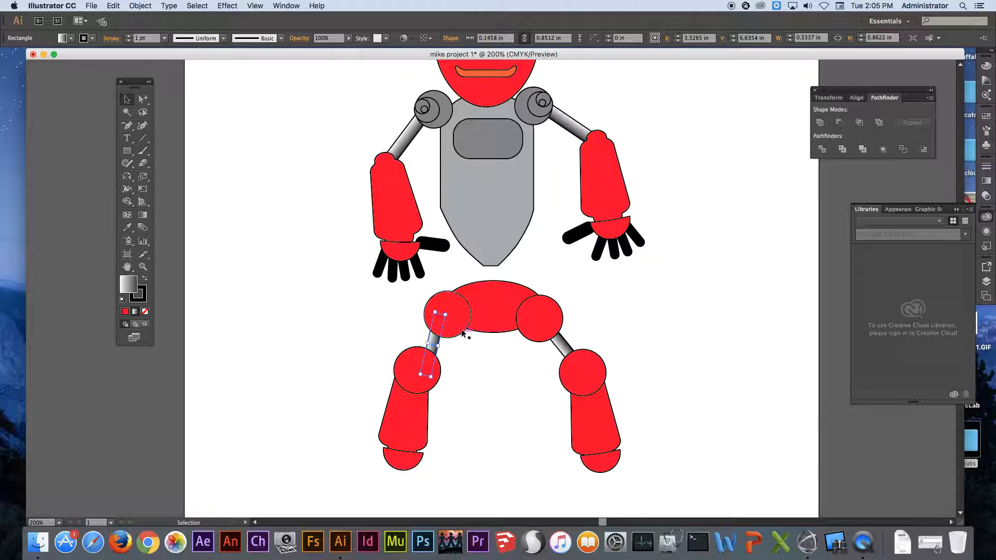
{"action": "left_click", "coordinate": [474, 366]}
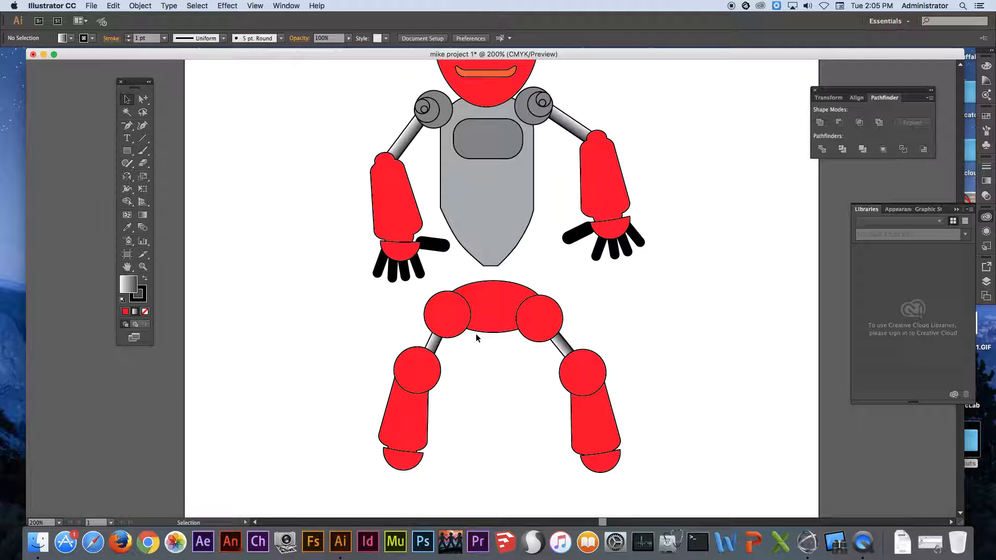
{"action": "scroll", "coordinate": [519, 229], "scroll_direction": "up", "scroll_amount": 3}
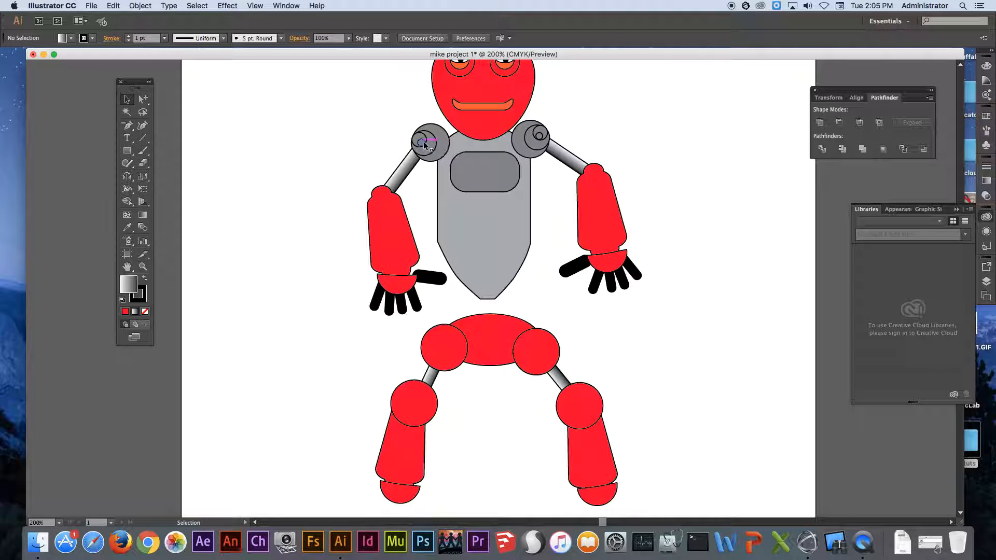
Select the four nested circles of the left shoulder joint with the Group Selection tool and place a copy beside the shoulder.
{"action": "left_click_drag", "start_coordinate": [140, 99], "coordinate": [189, 115]}
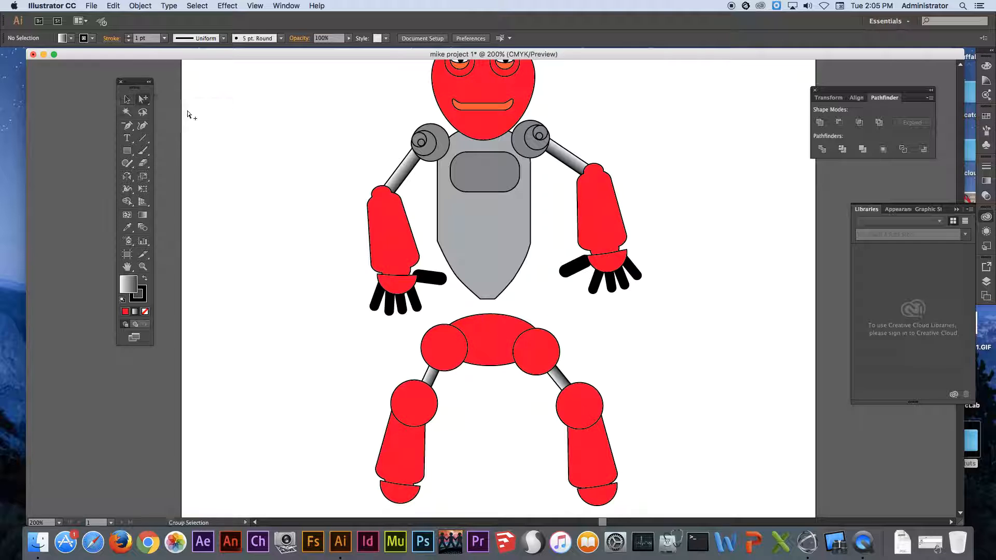
{"action": "left_click", "coordinate": [421, 142]}
{"action": "left_click_drag", "start_coordinate": [379, 111], "coordinate": [481, 191]}
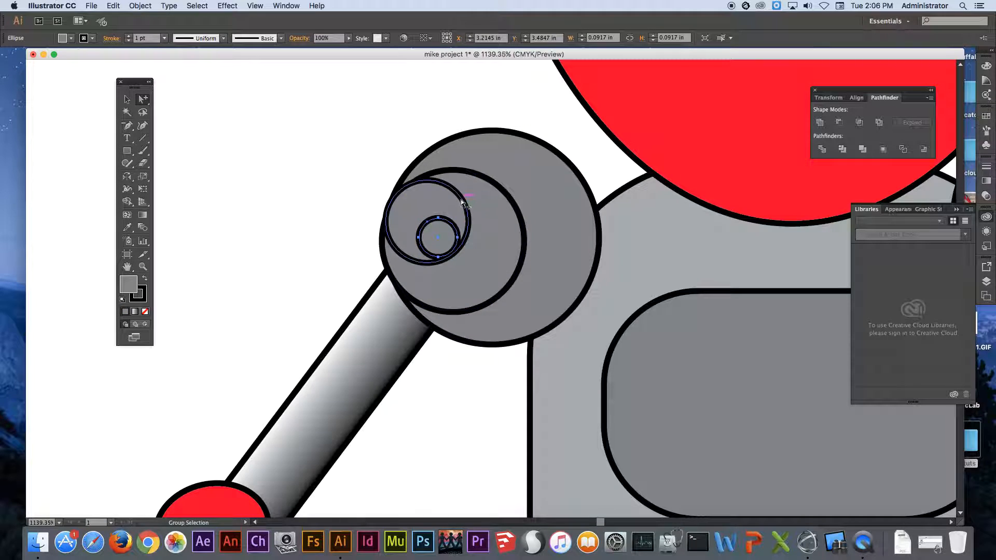
{"action": "left_click", "coordinate": [460, 198]}
{"action": "left_click", "coordinate": [462, 164]}
{"action": "left_click", "coordinate": [456, 138]}
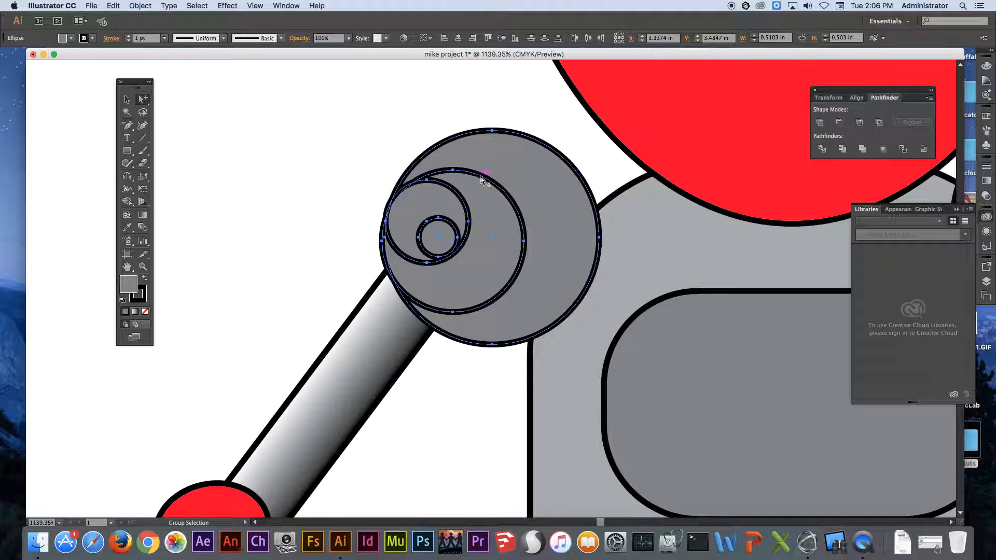
{"action": "left_click_drag", "start_coordinate": [462, 176], "coordinate": [266, 133]}
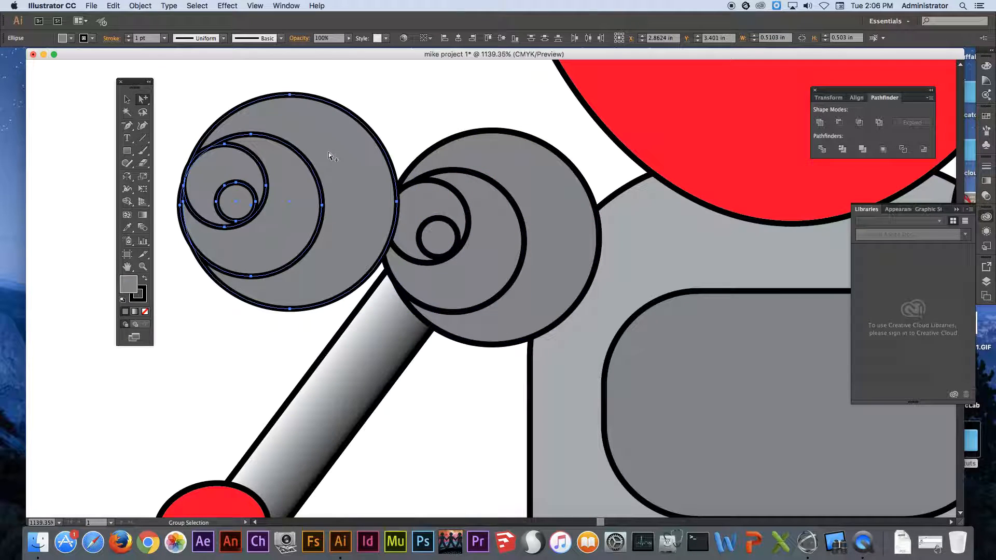
Move the copied joint circles down onto the robot's left hip circle.
{"action": "key", "text": "super+minus"}
{"action": "key", "text": "super+minus"}
{"action": "key", "text": "super+minus"}
{"action": "key", "text": "super+minus"}
{"action": "key", "text": "super+minus"}
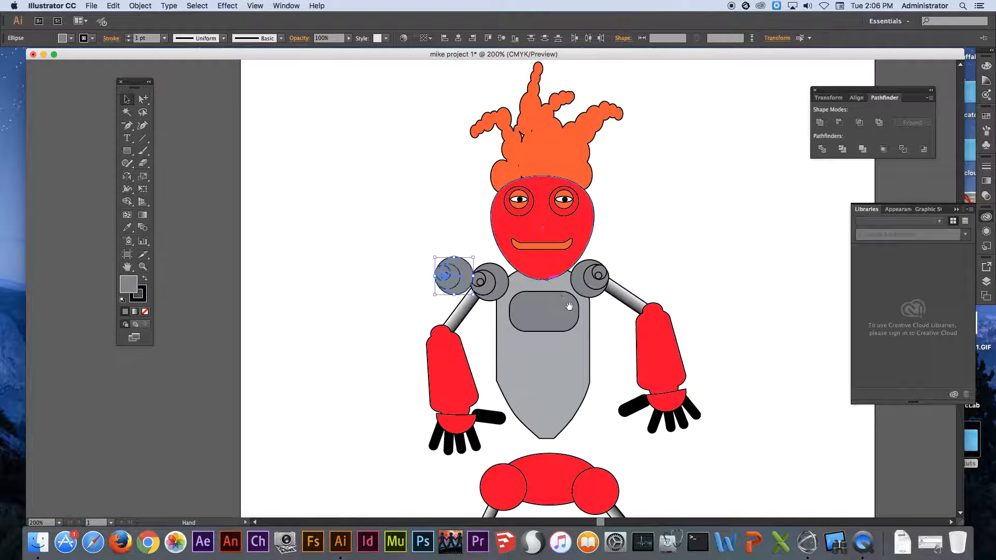
{"action": "scroll", "coordinate": [363, 130], "scroll_direction": "down", "scroll_amount": 6}
{"action": "left_click_drag", "start_coordinate": [368, 119], "coordinate": [415, 329]}
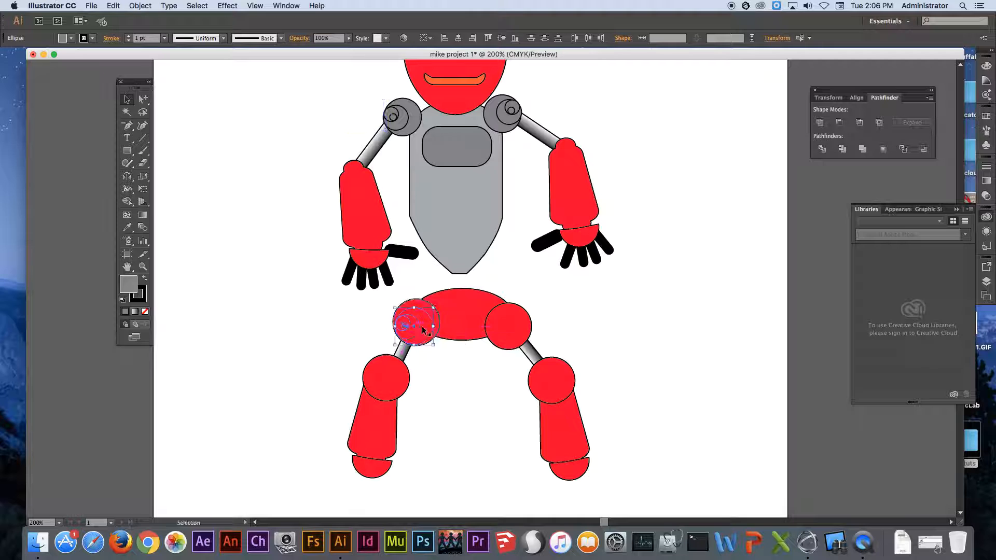
Bring the copied joint circles in front of the left hip circle by cutting them and pasting in front.
{"action": "right_click", "coordinate": [425, 312]}
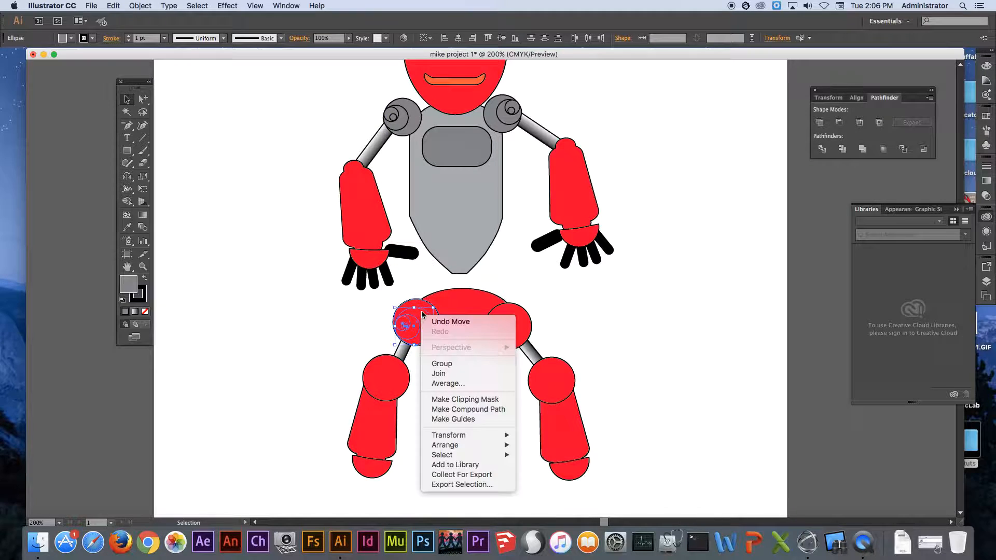
{"action": "mouse_move", "coordinate": [467, 445]}
{"action": "left_click", "coordinate": [547, 445]}
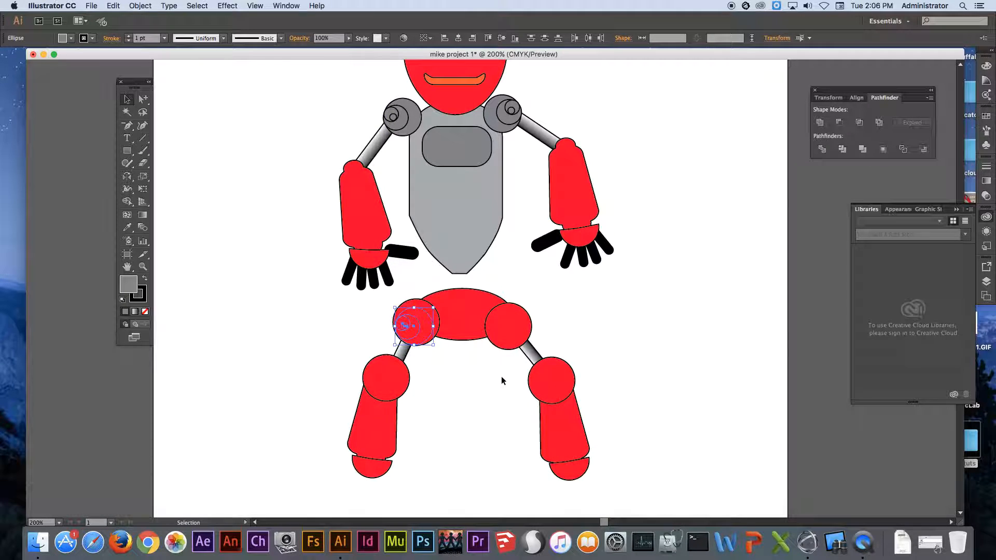
{"action": "left_click", "coordinate": [114, 5]}
{"action": "left_click", "coordinate": [119, 44]}
{"action": "left_click", "coordinate": [112, 5]}
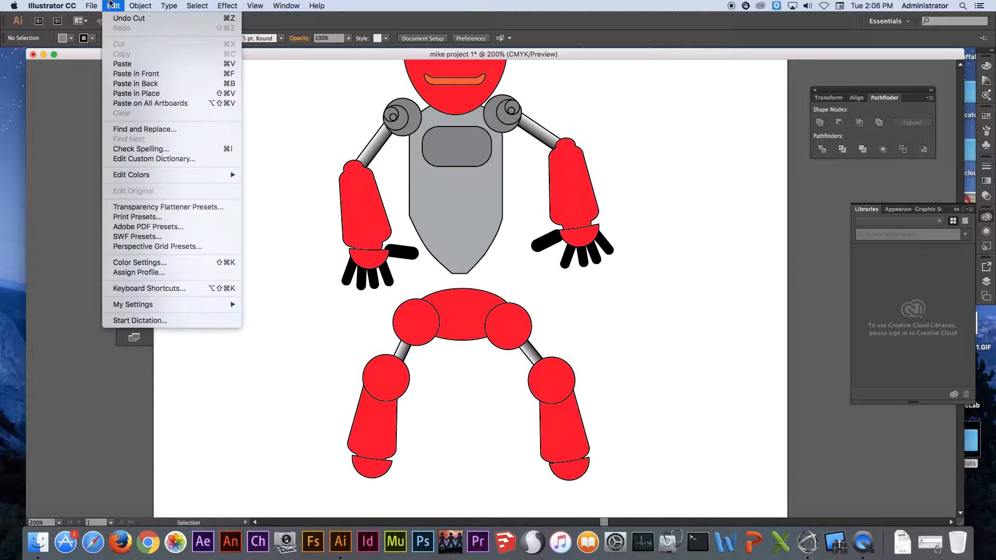
{"action": "left_click", "coordinate": [132, 74]}
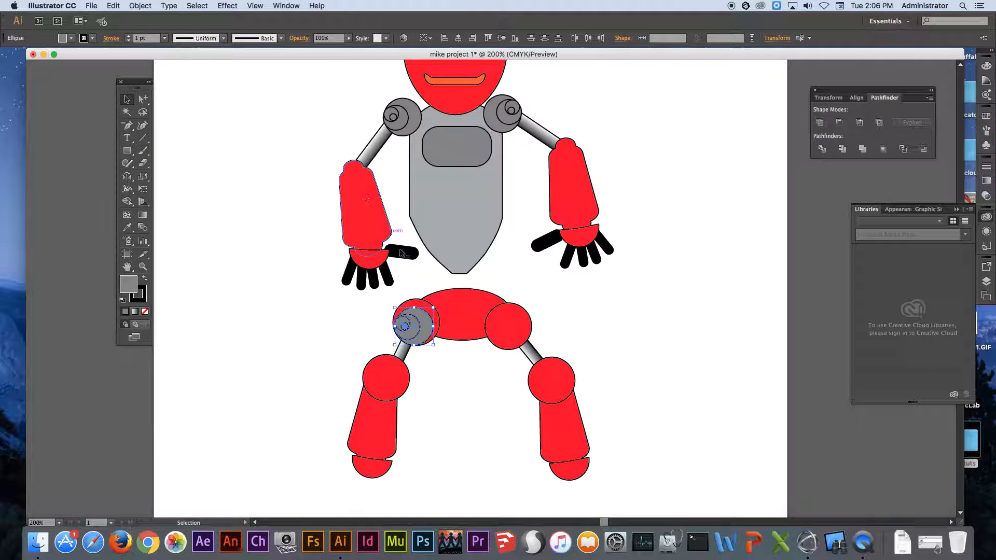
Scale the joint circles on the left hip down to roughly half the hip circle's diameter.
{"action": "key", "text": "super+space"}
{"action": "left_click_drag", "start_coordinate": [375, 285], "coordinate": [477, 401]}
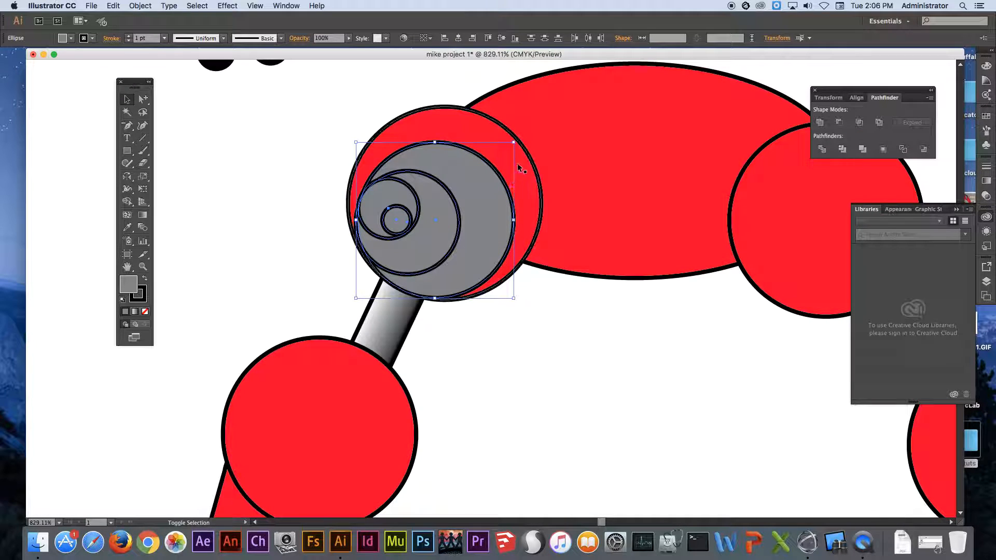
{"action": "left_click_drag", "start_coordinate": [513, 144], "coordinate": [448, 193]}
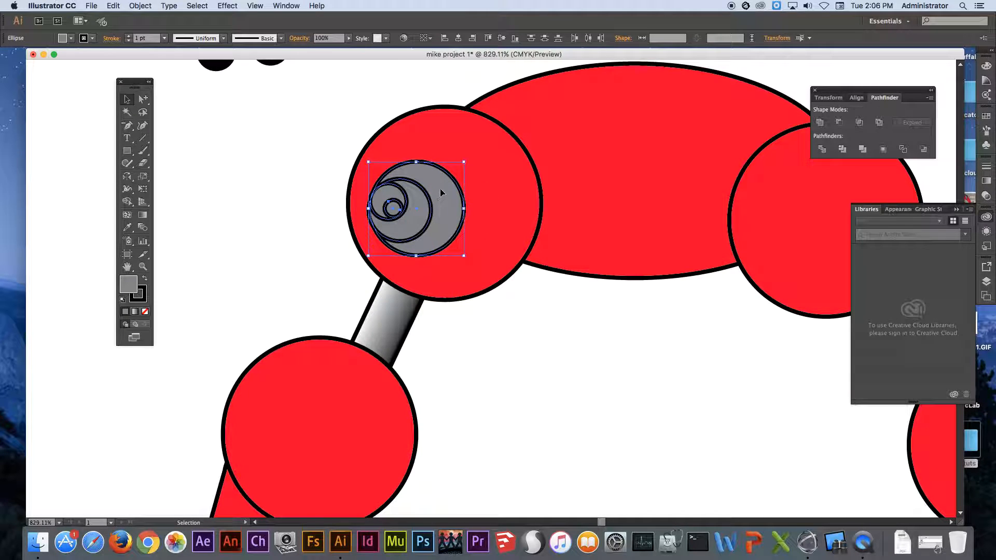
Place copies of the small joint circles on the left knee, right knee and right hip.
{"action": "left_click_drag", "start_coordinate": [440, 191], "coordinate": [296, 409]}
{"action": "left_click_drag", "start_coordinate": [507, 383], "coordinate": [422, 199]}
{"action": "left_click", "coordinate": [542, 219], "text": "alt+super"}
{"action": "left_click", "coordinate": [543, 219], "text": "alt+super"}
{"action": "left_click", "coordinate": [553, 284], "text": "alt+super"}
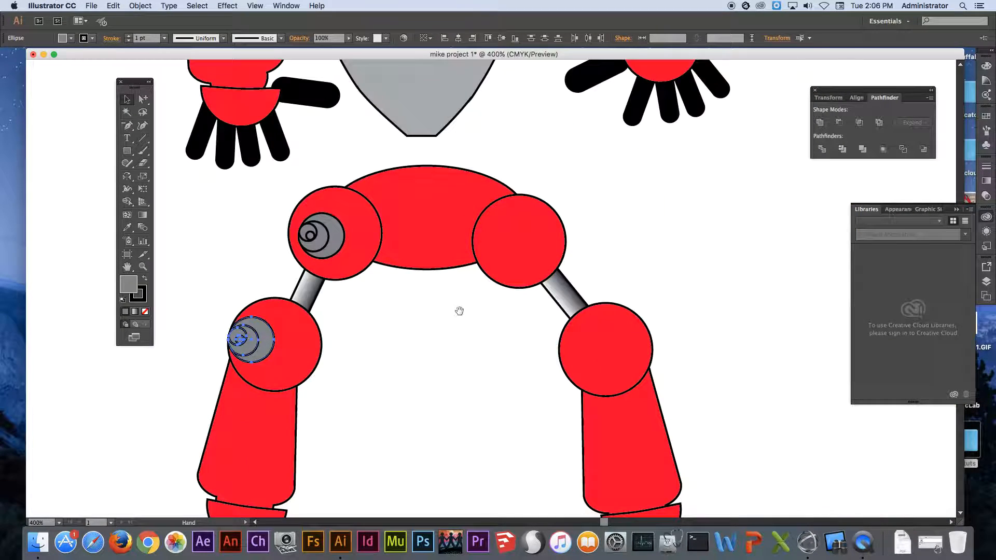
{"action": "left_click_drag", "start_coordinate": [459, 311], "coordinate": [450, 240]}
{"action": "left_click_drag", "start_coordinate": [253, 274], "coordinate": [530, 168]}
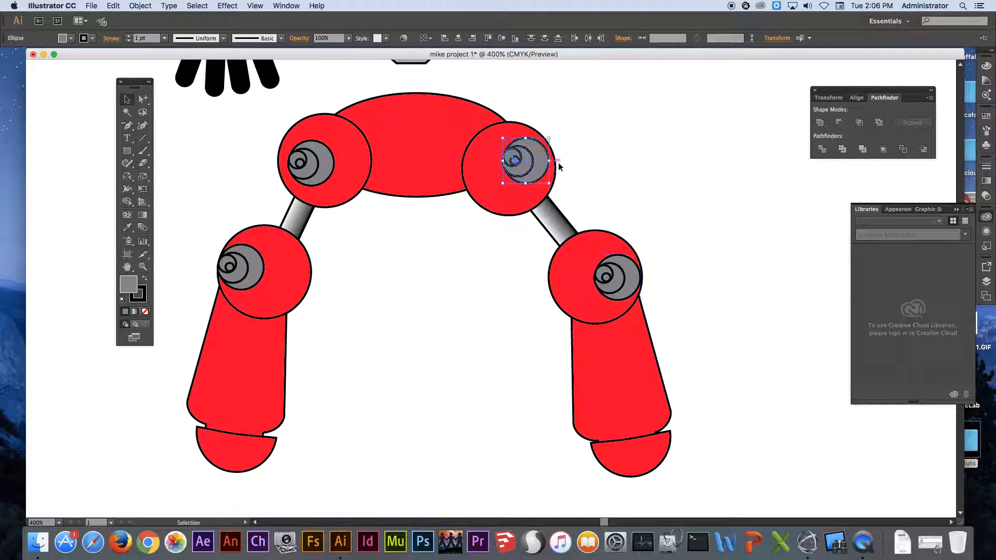
Rotate the joint circles on the right hip and right knee so their smallest circles sit near the lower edge.
{"action": "left_click_drag", "start_coordinate": [573, 134], "coordinate": [476, 152]}
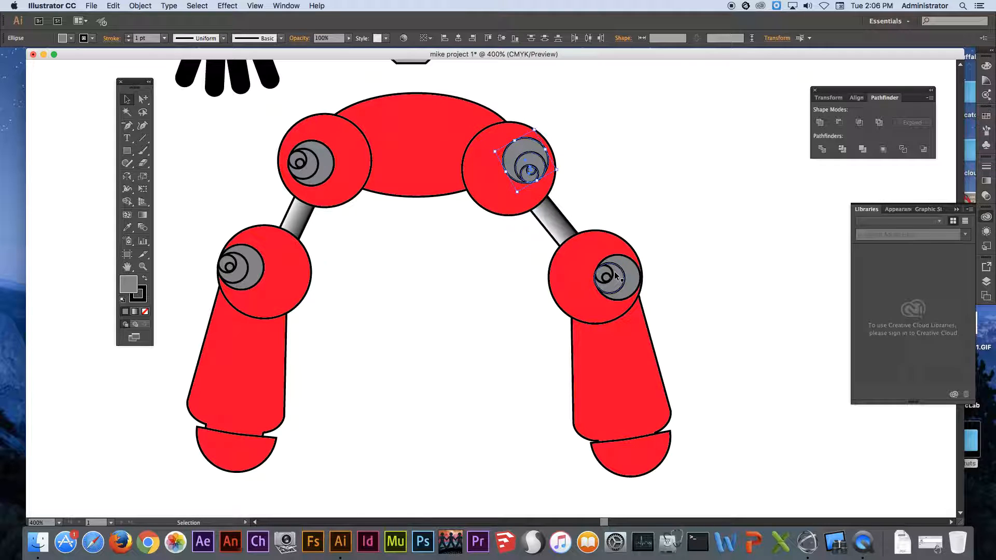
{"action": "left_click", "coordinate": [615, 276]}
{"action": "left_click", "coordinate": [611, 278], "text": "shift"}
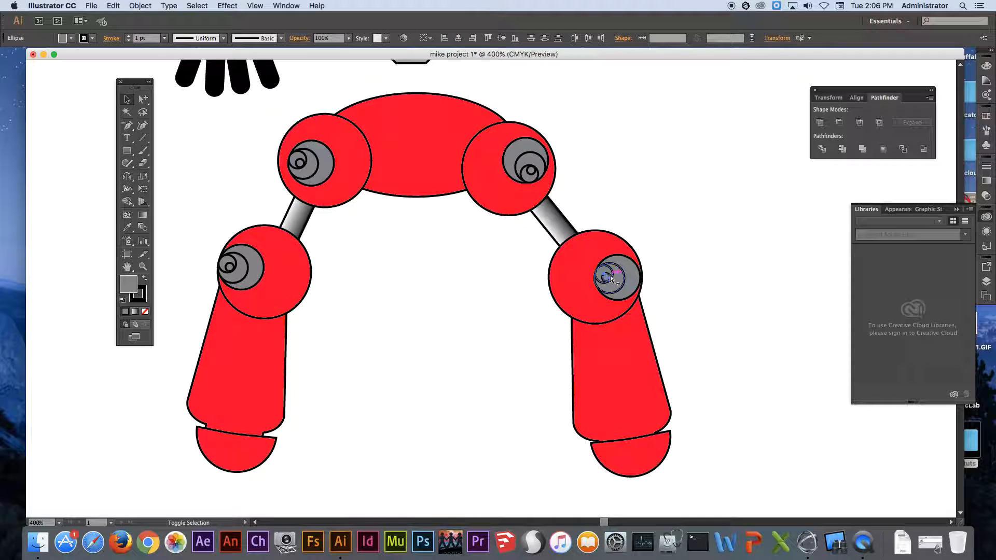
{"action": "left_click", "coordinate": [623, 259], "text": "shift"}
{"action": "mouse_move", "coordinate": [644, 253]}
{"action": "left_mouse_down"}
{"action": "mouse_move", "coordinate": [624, 244]}
{"action": "mouse_move", "coordinate": [653, 247]}
{"action": "left_mouse_up"}
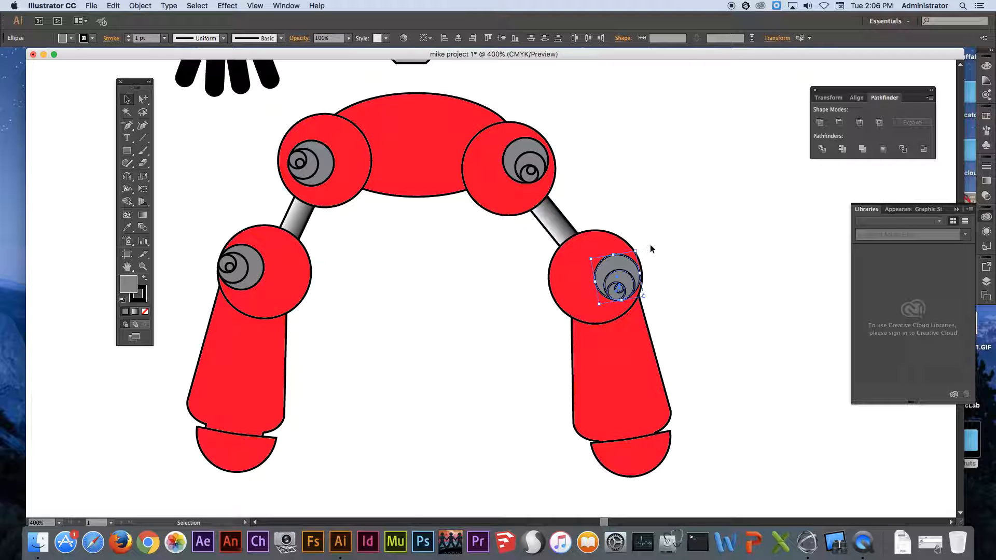
{"action": "left_click", "coordinate": [650, 244]}
Draw a grey rounded rectangle about 0.56 by 0.16 in on the empty area beside the head and place a copy straight below it.
{"action": "key", "text": "z"}
{"action": "left_click", "coordinate": [523, 222], "text": "alt"}
{"action": "left_click", "coordinate": [523, 222], "text": "alt"}
{"action": "key", "text": "v"}
{"action": "scroll", "coordinate": [481, 220], "scroll_direction": "up", "scroll_amount": 3}
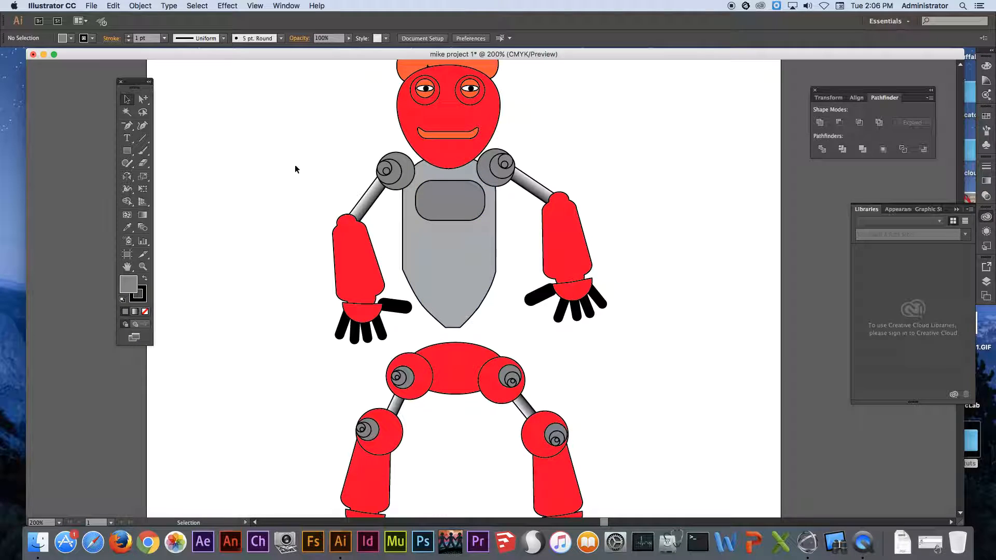
{"action": "left_click", "coordinate": [126, 150]}
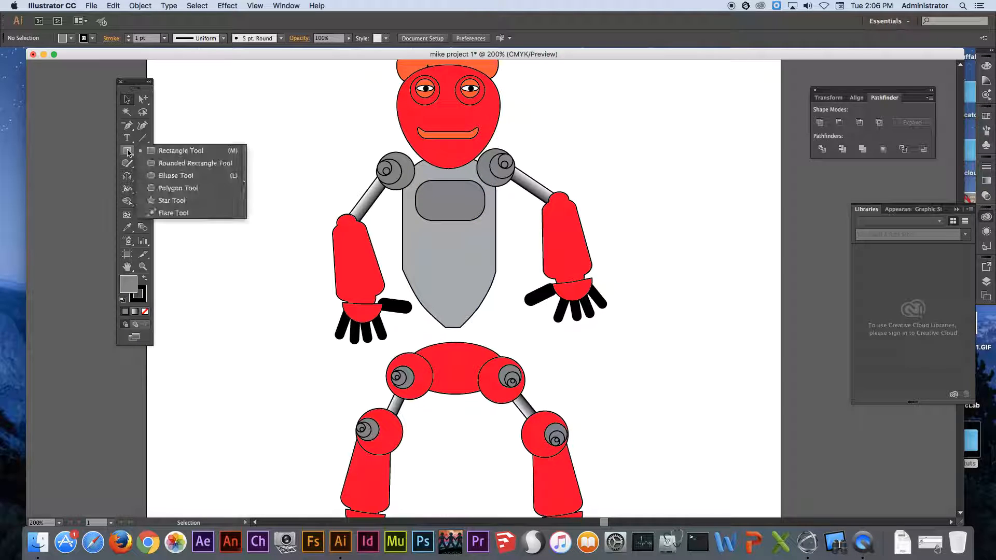
{"action": "left_click", "coordinate": [177, 165]}
{"action": "left_click_drag", "start_coordinate": [216, 122], "coordinate": [257, 133]}
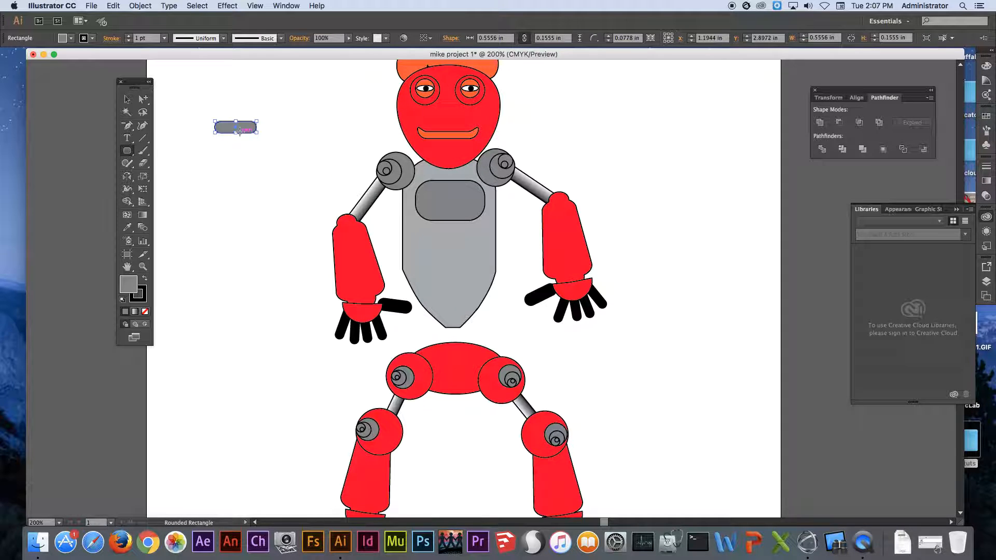
{"action": "left_click", "coordinate": [127, 98]}
{"action": "left_click_drag", "start_coordinate": [226, 129], "coordinate": [227, 184]}
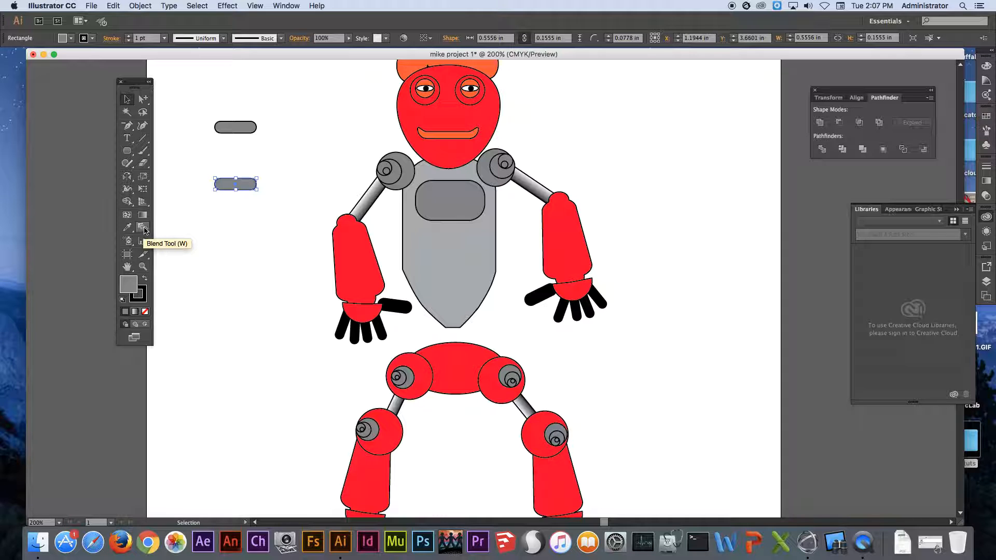
Set the blend spacing to 4 specified steps and blend the two rounded rectangles into a stack.
{"action": "double_click", "coordinate": [144, 228]}
{"action": "left_click_drag", "start_coordinate": [121, 64], "coordinate": [677, 115]}
{"action": "left_click", "coordinate": [654, 136]}
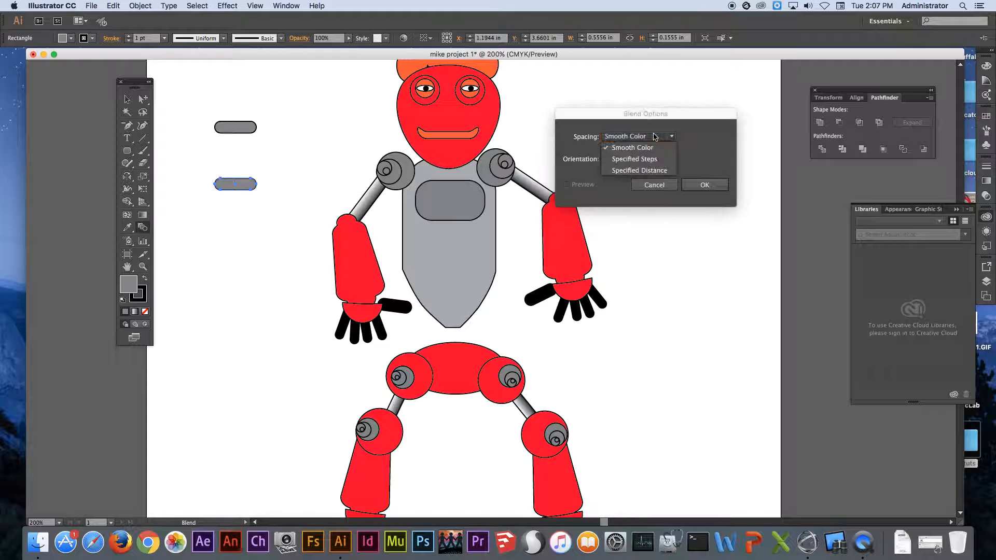
{"action": "left_click", "coordinate": [639, 158]}
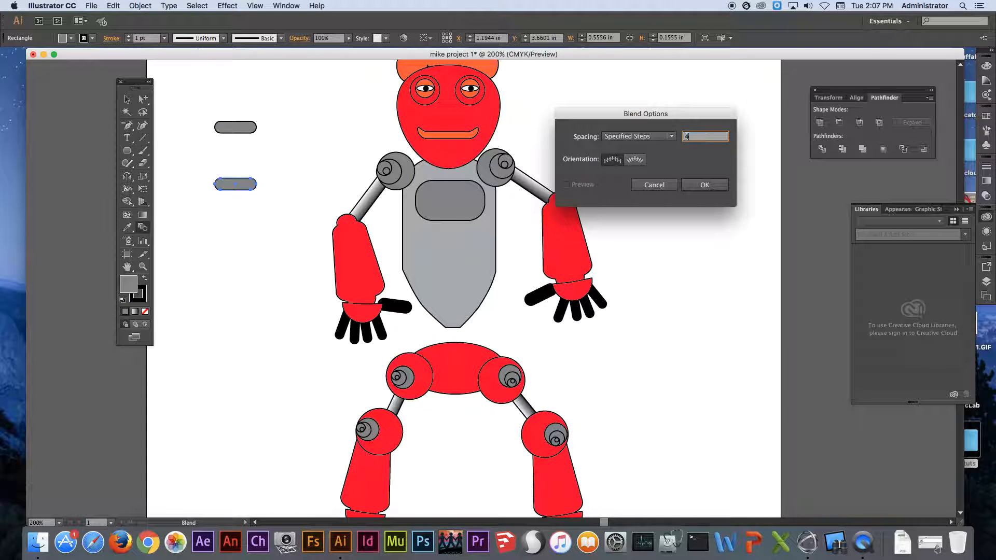
{"action": "type", "text": "4"}
{"action": "left_click", "coordinate": [705, 182]}
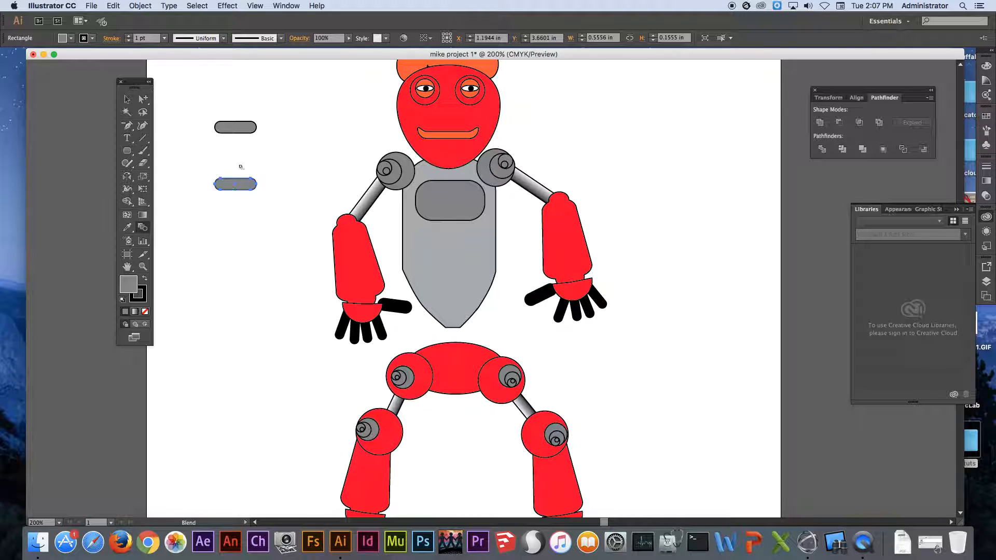
{"action": "left_click", "coordinate": [235, 129]}
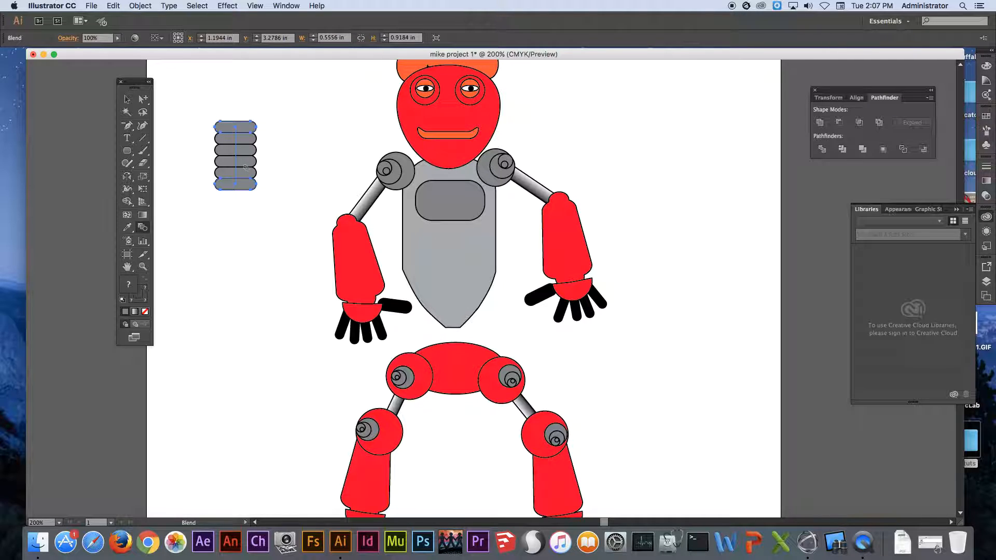
Try shifting only the blend's top rounded rectangle sideways with the Group Selection tool, and undo the move.
{"action": "left_click_drag", "start_coordinate": [147, 104], "coordinate": [177, 114]}
{"action": "left_click", "coordinate": [241, 127]}
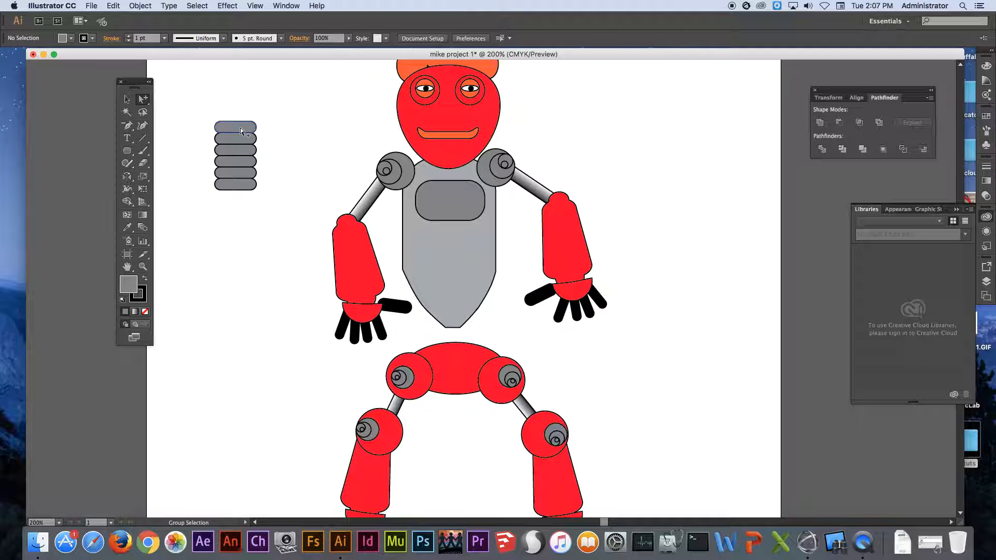
{"action": "left_click_drag", "start_coordinate": [243, 128], "coordinate": [299, 122]}
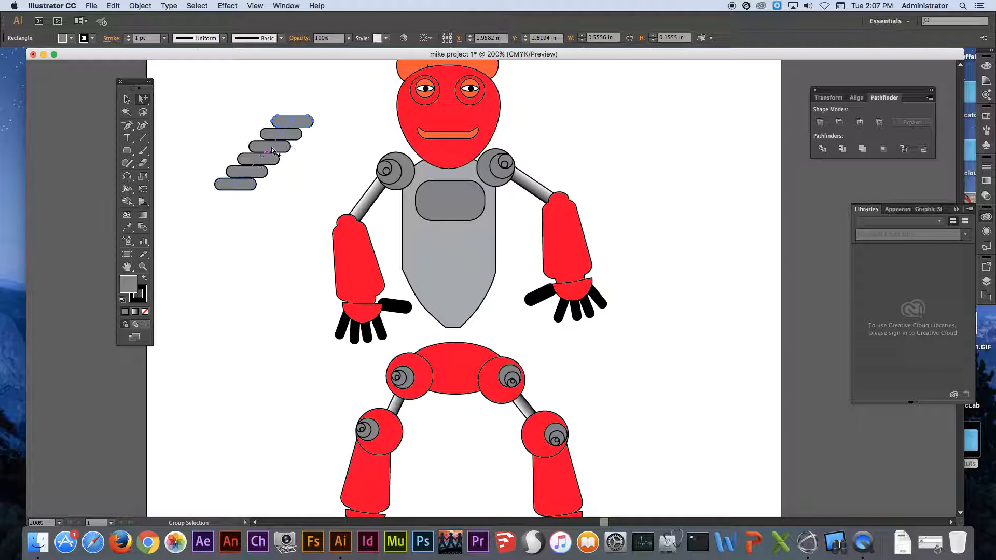
{"action": "key", "text": "super+z"}
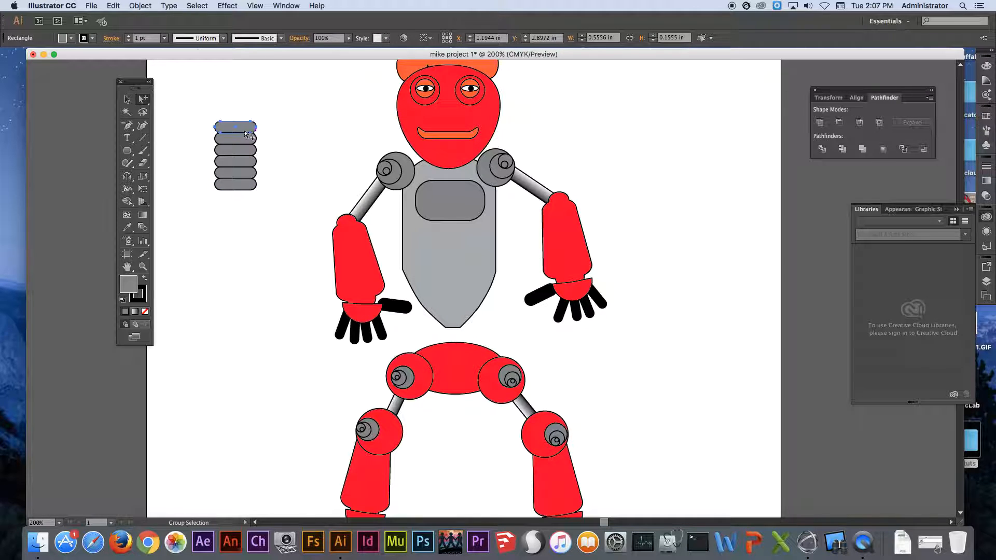
Move the whole blended stack to the waist so it joins the torso's lower tip to the hips.
{"action": "left_click", "coordinate": [128, 99]}
{"action": "left_click_drag", "start_coordinate": [195, 103], "coordinate": [263, 217]}
{"action": "left_click_drag", "start_coordinate": [236, 174], "coordinate": [451, 347]}
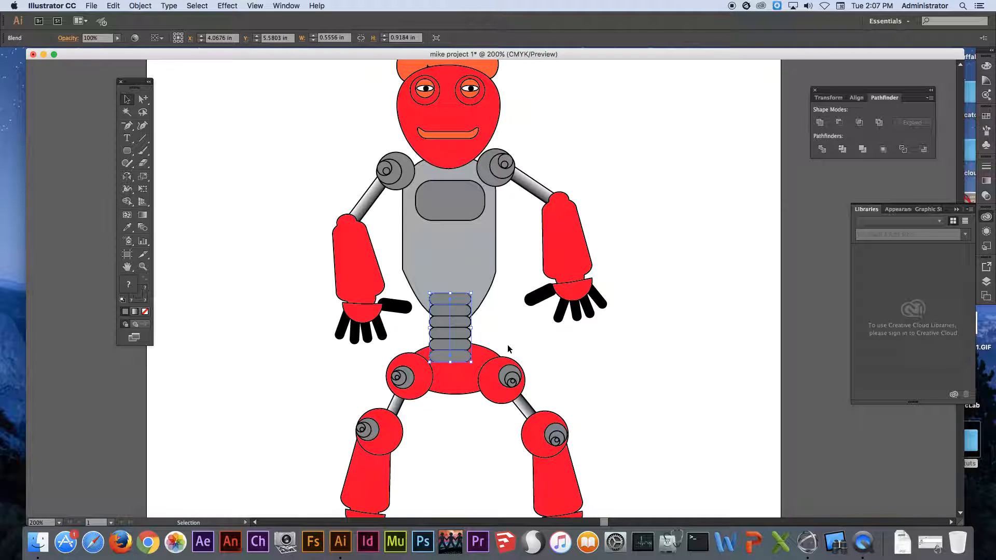
Move only the top segment of the waist stack down to the torso's tip, compressing the blend.
{"action": "left_click_drag", "start_coordinate": [143, 101], "coordinate": [175, 112]}
{"action": "left_click", "coordinate": [265, 197]}
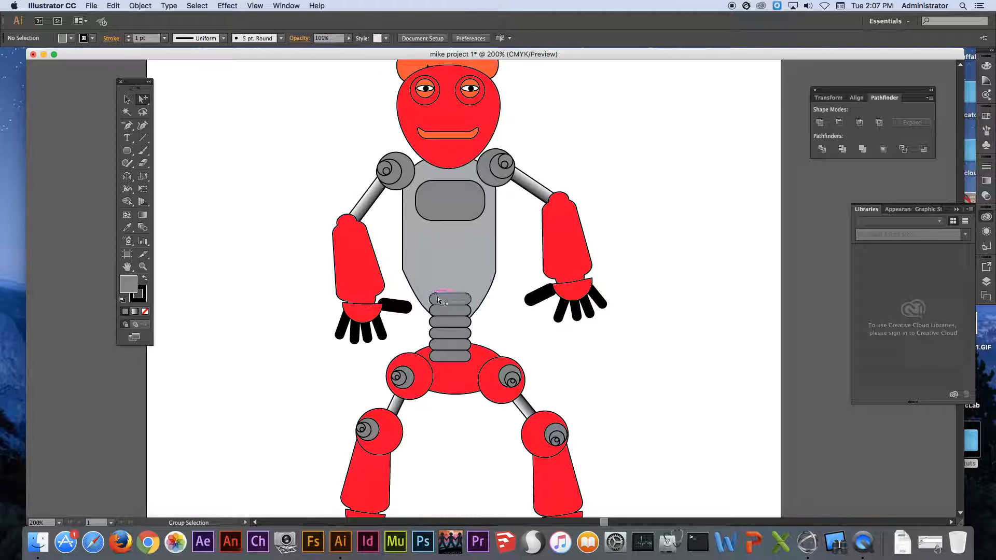
{"action": "left_click", "coordinate": [444, 300]}
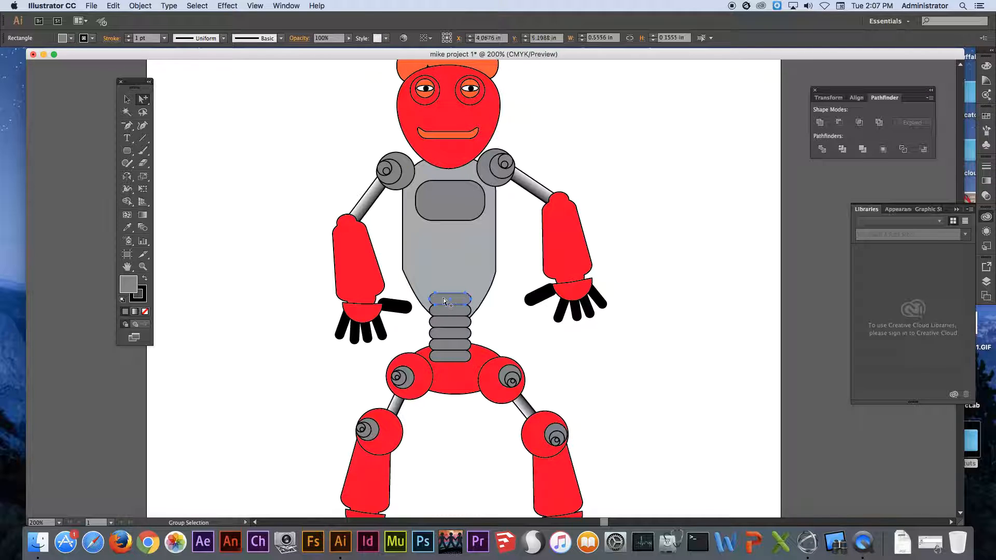
{"action": "left_click_drag", "start_coordinate": [443, 300], "coordinate": [461, 320]}
Enlarge the waist stack's top segment to about 1.21 by 0.24 in and raise it to span the torso's width.
{"action": "left_click", "coordinate": [125, 99]}
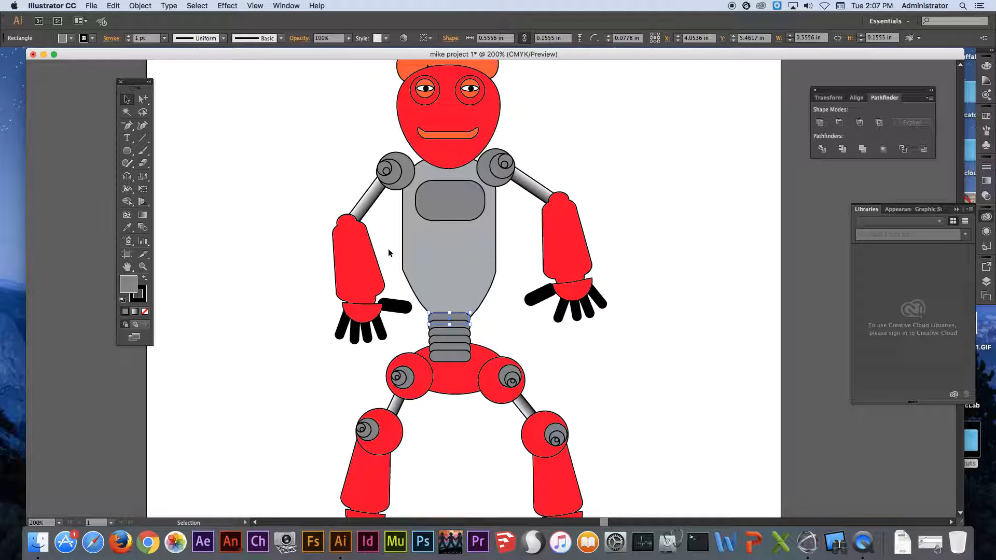
{"action": "left_click_drag", "start_coordinate": [470, 313], "coordinate": [493, 306]}
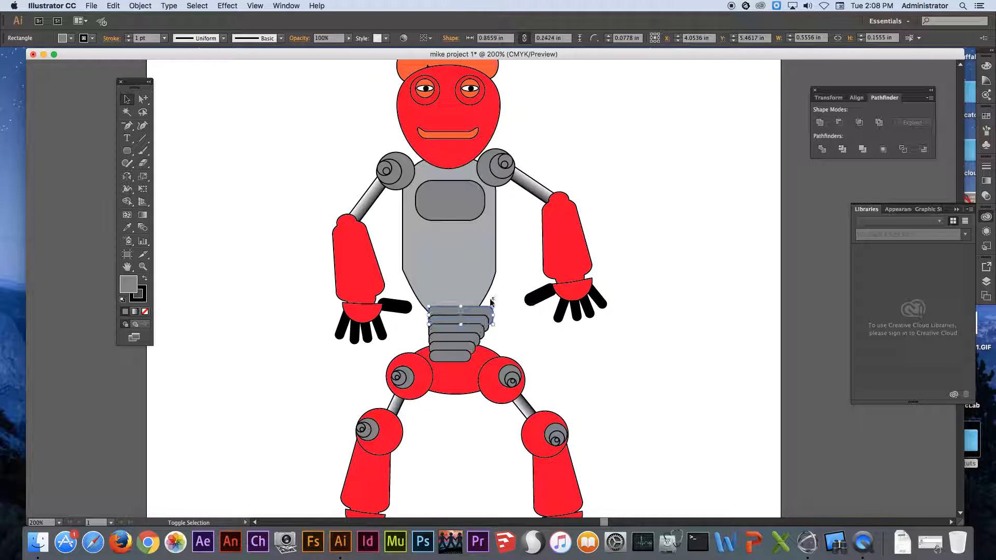
{"action": "left_click_drag", "start_coordinate": [428, 315], "coordinate": [403, 315]}
{"action": "left_click_drag", "start_coordinate": [472, 310], "coordinate": [482, 287]}
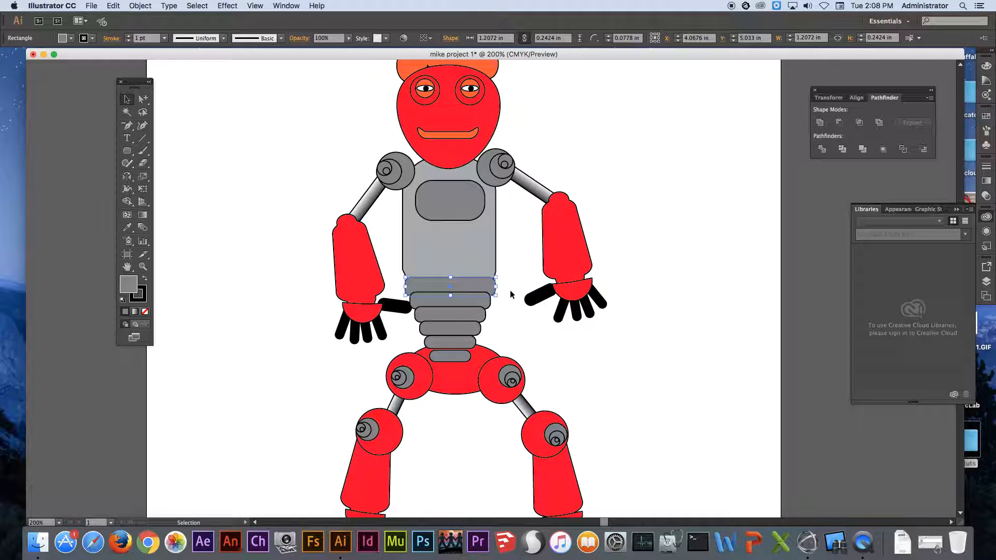
Try to send the widened top segment of the waist stack to the back of the stacking order.
{"action": "right_click", "coordinate": [474, 289]}
{"action": "mouse_move", "coordinate": [540, 420]}
{"action": "left_click", "coordinate": [619, 445]}
Send the whole waist stack to the back, behind the torso and hips.
{"action": "left_click", "coordinate": [472, 299]}
{"action": "right_click", "coordinate": [472, 299]}
{"action": "mouse_move", "coordinate": [514, 375]}
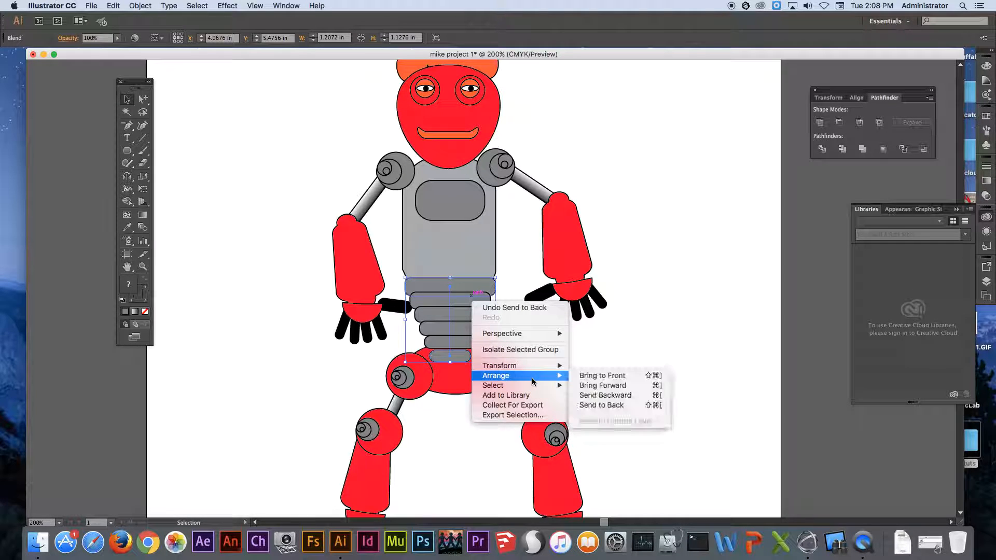
{"action": "left_click", "coordinate": [604, 405]}
{"action": "left_click", "coordinate": [600, 364]}
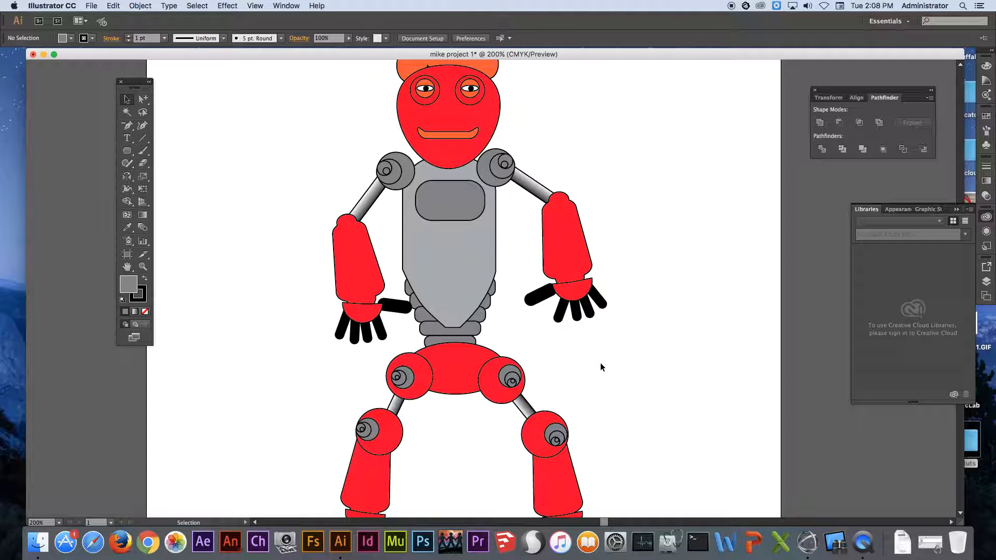
Bring the whole waist stack to the front of the torso and hips.
{"action": "left_click", "coordinate": [479, 324]}
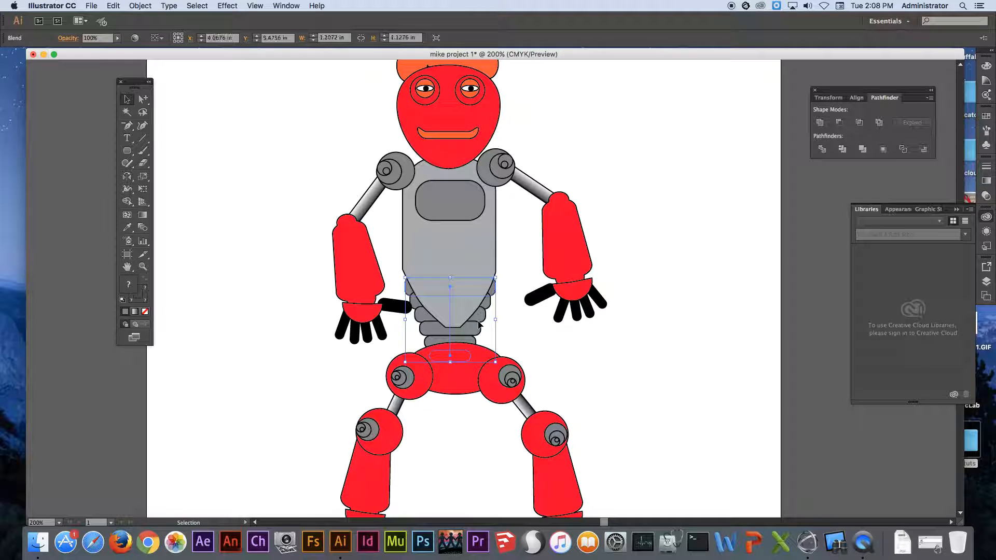
{"action": "right_click", "coordinate": [478, 324]}
{"action": "mouse_move", "coordinate": [514, 400]}
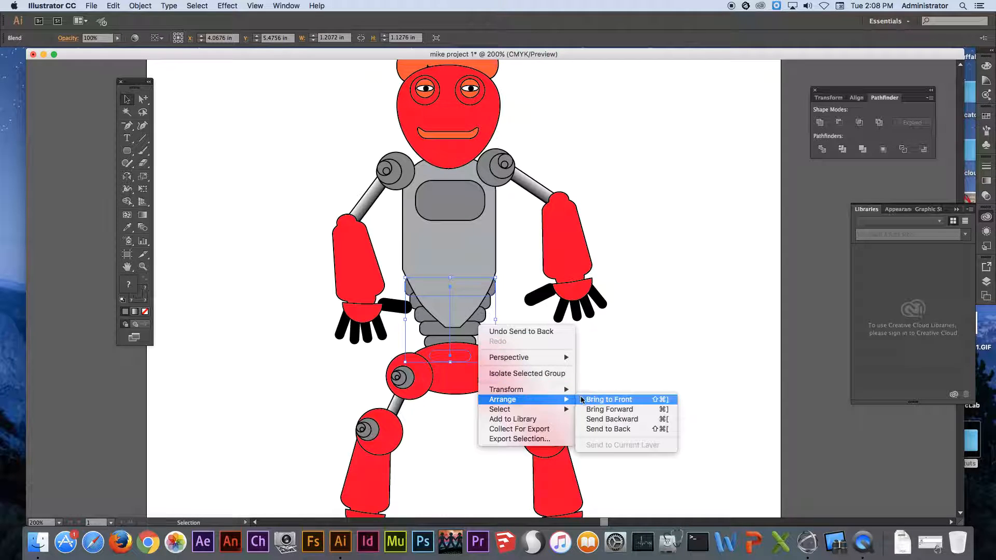
{"action": "left_click", "coordinate": [591, 365]}
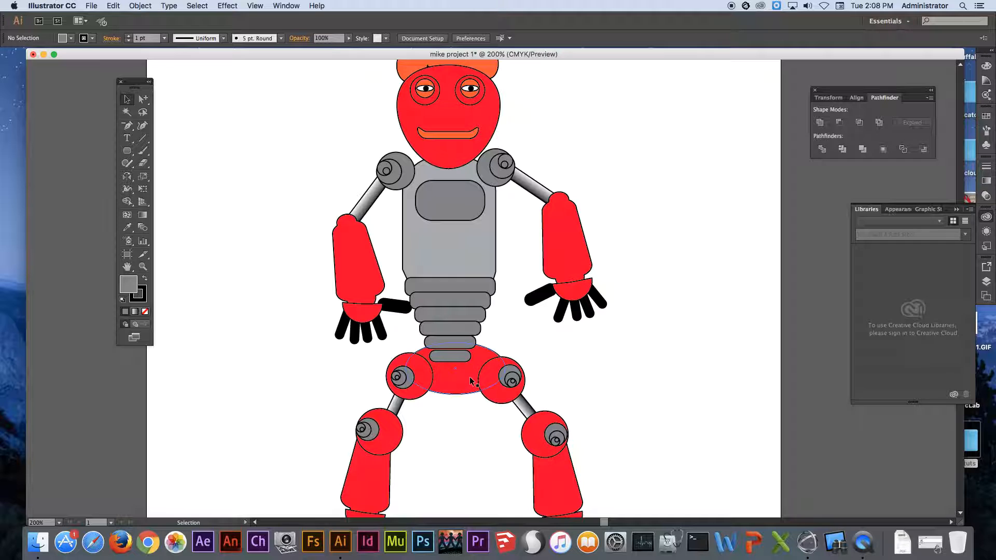
Select the hips and both legs together and move them just beneath the waist stack's lowest segment.
{"action": "scroll", "coordinate": [363, 338], "scroll_direction": "down", "scroll_amount": 5}
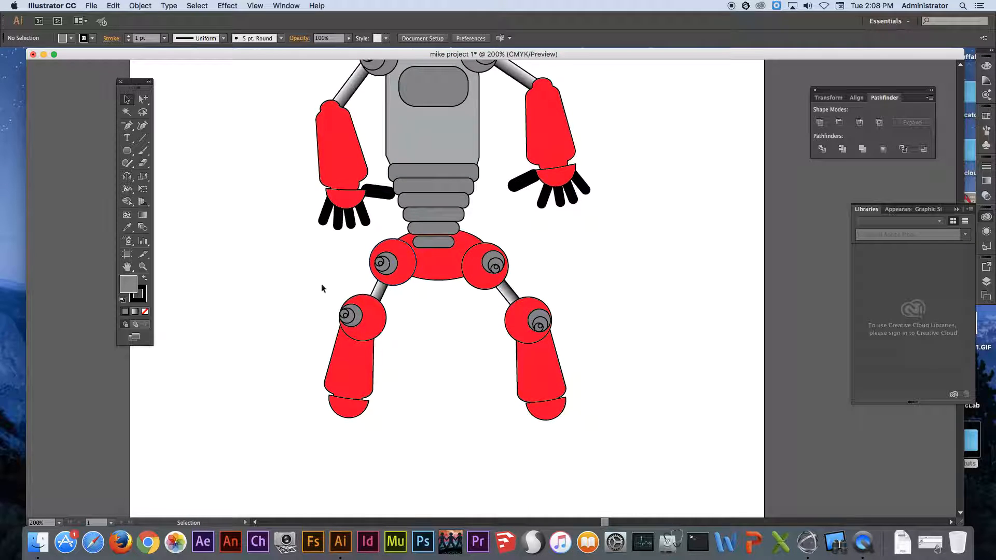
{"action": "left_click_drag", "start_coordinate": [262, 289], "coordinate": [607, 436]}
{"action": "left_click", "coordinate": [596, 293]}
{"action": "left_click_drag", "start_coordinate": [612, 248], "coordinate": [270, 473]}
{"action": "left_click_drag", "start_coordinate": [480, 291], "coordinate": [458, 229]}
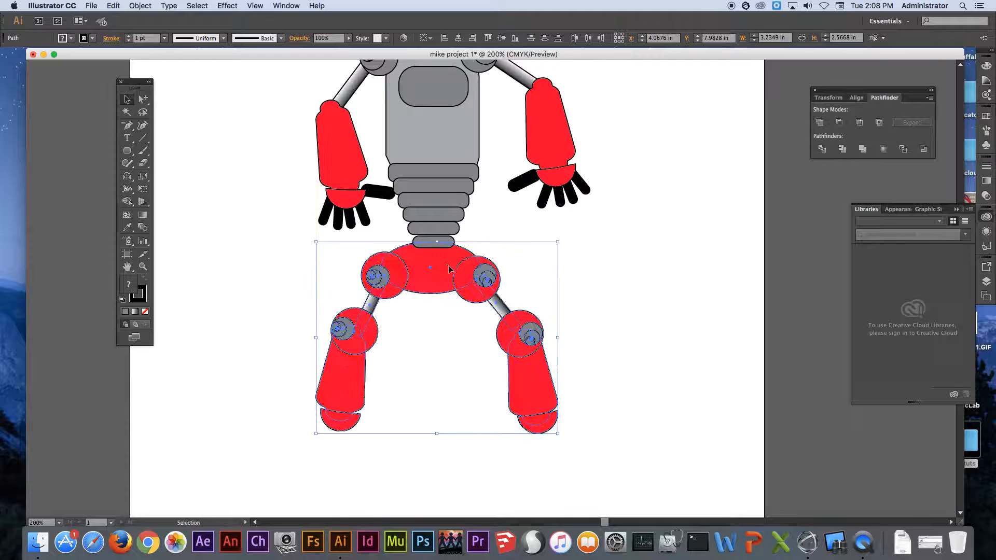
Bring the selected hips and legs to the front and raise them to overlap the waist stack's lower segments.
{"action": "right_click", "coordinate": [448, 268]}
{"action": "mouse_move", "coordinate": [493, 397]}
{"action": "left_click", "coordinate": [606, 399]}
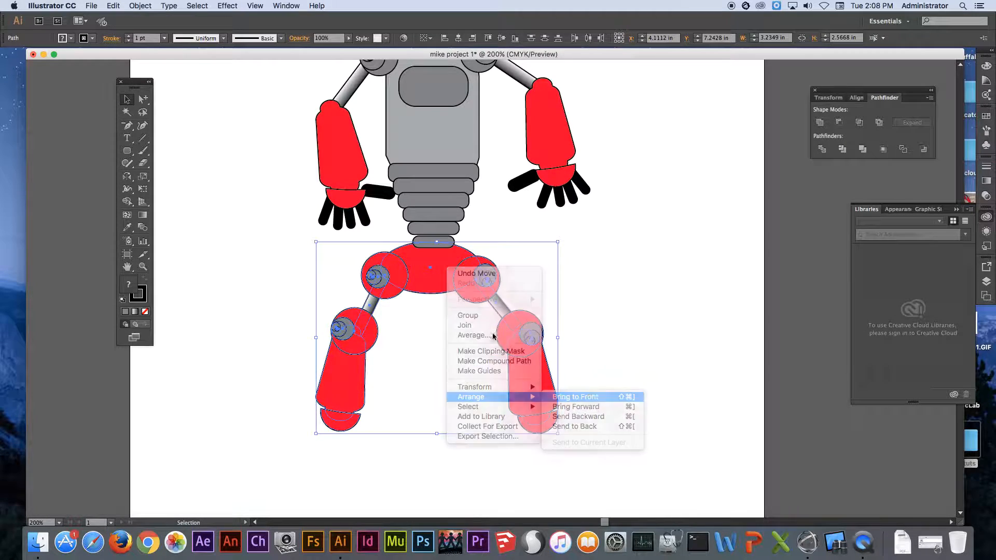
{"action": "left_click_drag", "start_coordinate": [445, 273], "coordinate": [440, 234]}
{"action": "scroll", "coordinate": [571, 275], "scroll_direction": "up", "scroll_amount": 5}
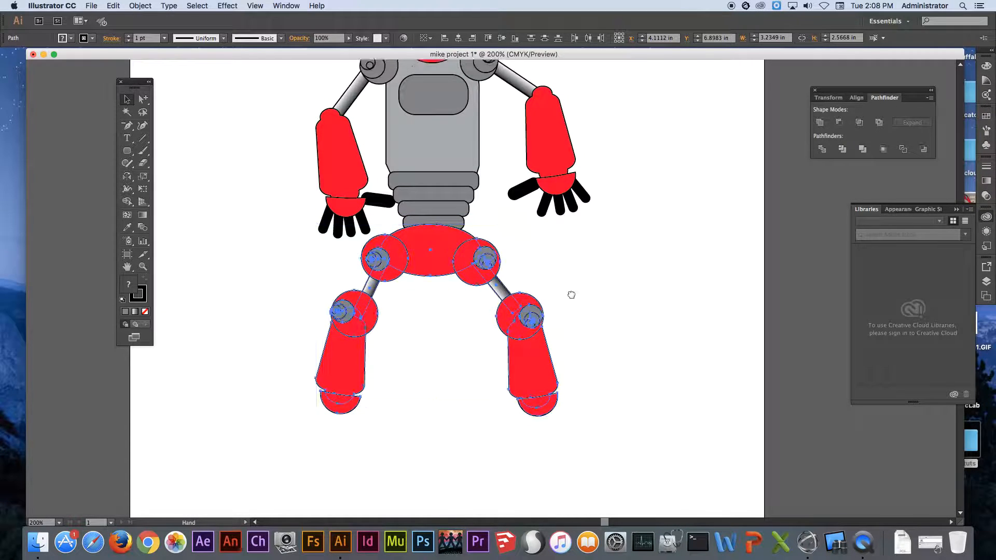
{"action": "left_click", "coordinate": [639, 236]}
Raise the head and hair clear of the torso and shrink them to about 1.66 by 2.37 in, centred above it.
{"action": "scroll", "coordinate": [516, 197], "scroll_direction": "up", "scroll_amount": 5}
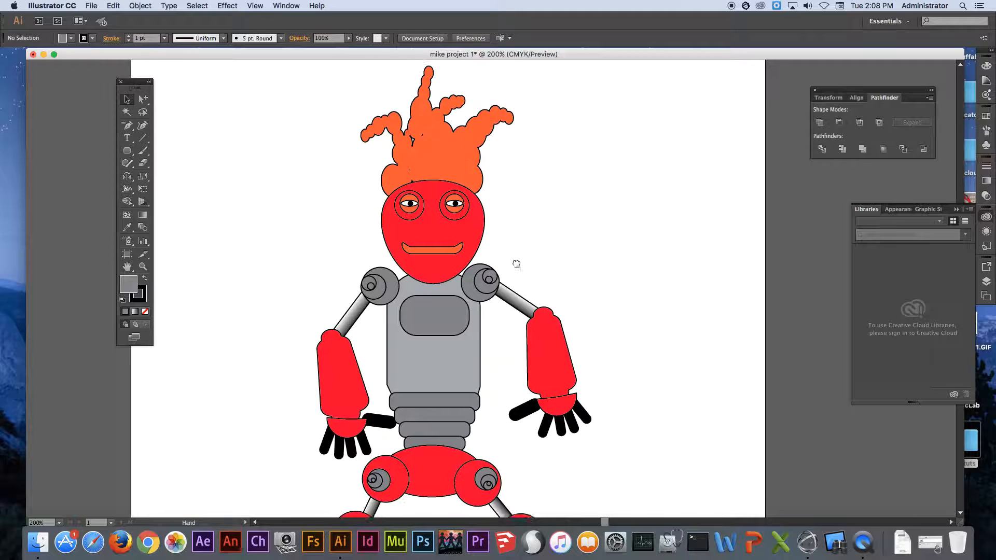
{"action": "left_click_drag", "start_coordinate": [356, 141], "coordinate": [499, 301]}
{"action": "left_click_drag", "start_coordinate": [467, 235], "coordinate": [464, 178]}
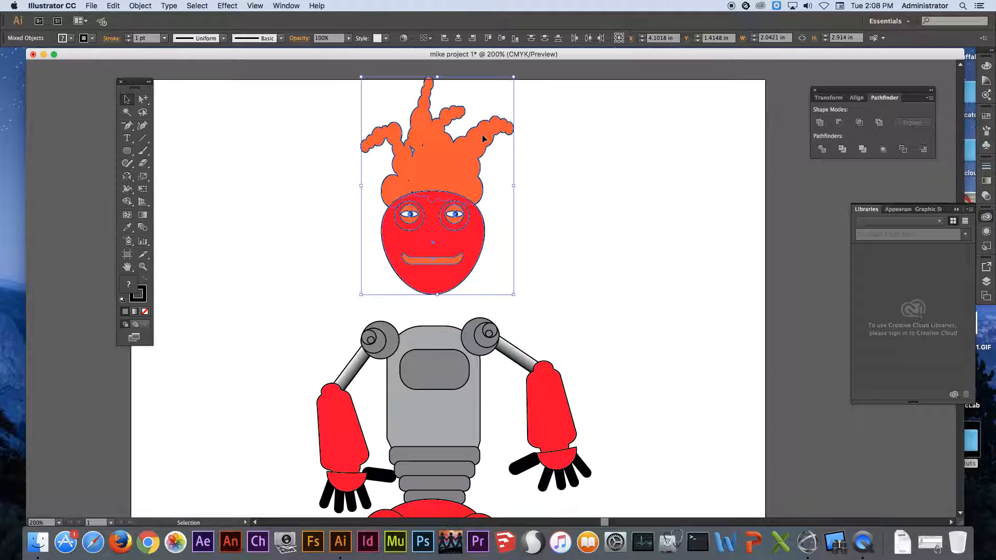
{"action": "left_click_drag", "start_coordinate": [513, 78], "coordinate": [499, 97]}
{"action": "left_click_drag", "start_coordinate": [446, 159], "coordinate": [444, 155]}
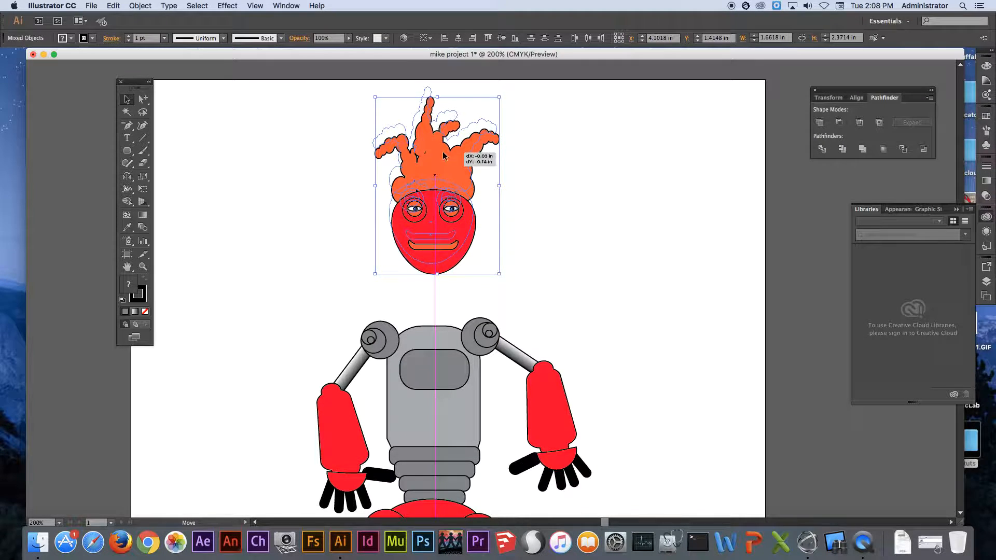
{"action": "left_click", "coordinate": [538, 323]}
Copy the waist stack up to the neck area and flip it upside down so it links the torso to the head.
{"action": "left_click_drag", "start_coordinate": [538, 322], "coordinate": [523, 198]}
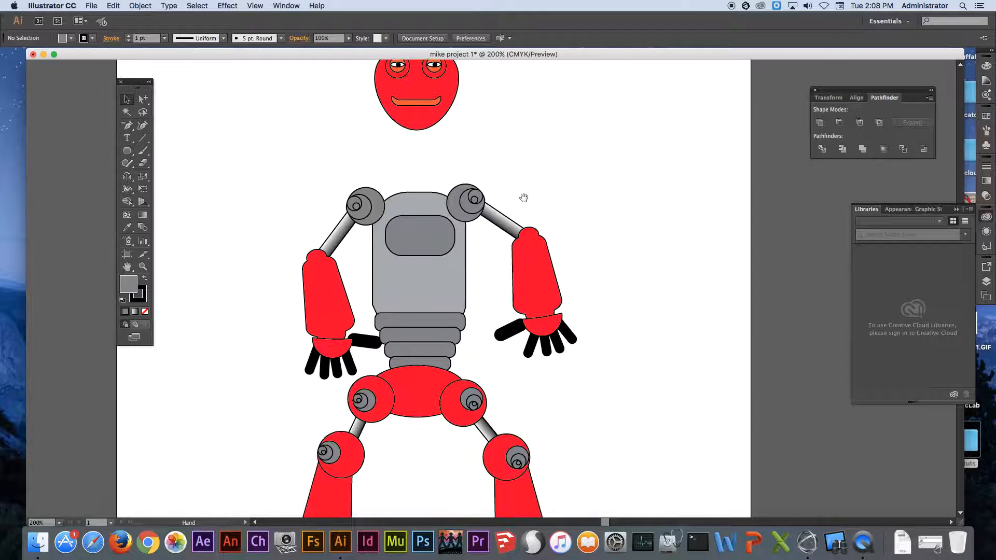
{"action": "left_click", "coordinate": [447, 337]}
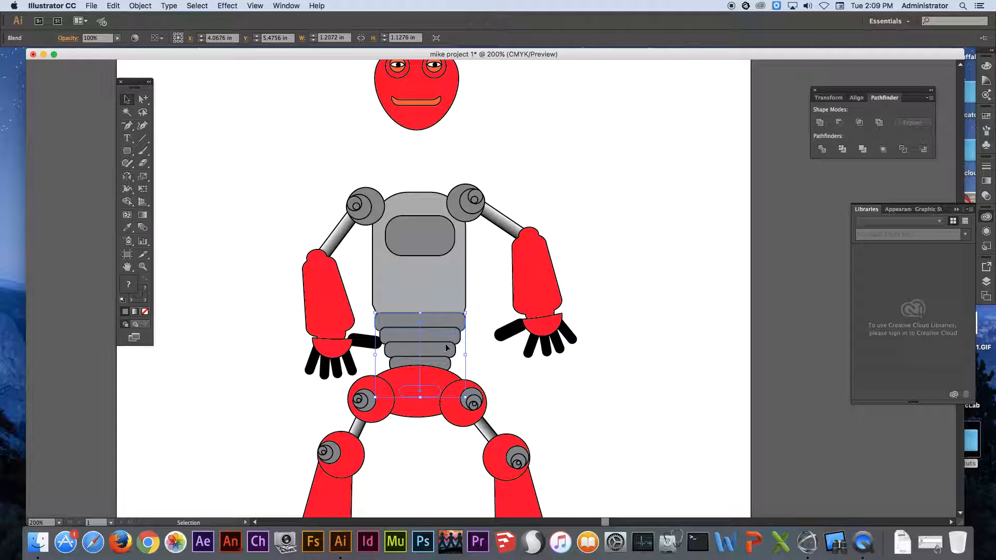
{"action": "left_click_drag", "start_coordinate": [439, 352], "coordinate": [431, 171]}
{"action": "left_click_drag", "start_coordinate": [460, 126], "coordinate": [410, 268]}
{"action": "left_click_drag", "start_coordinate": [433, 163], "coordinate": [433, 155]}
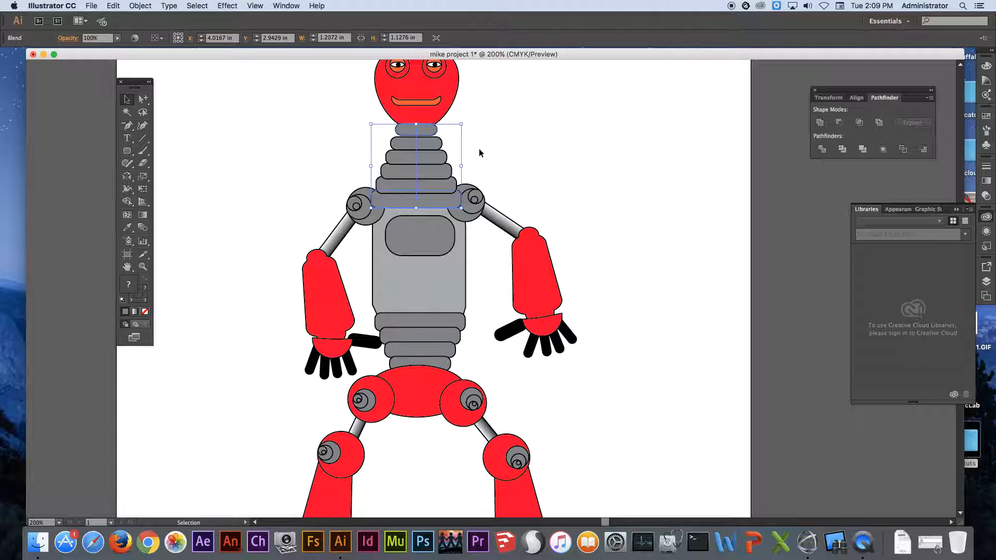
Send the neck stack to the back, behind the head, torso and shoulder joints.
{"action": "right_click", "coordinate": [438, 165]}
{"action": "mouse_move", "coordinate": [478, 247]}
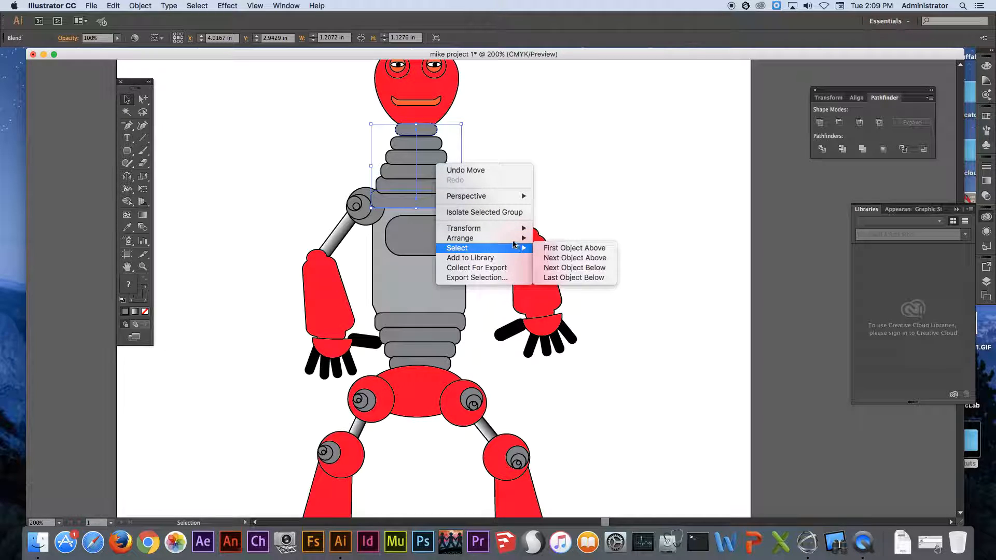
{"action": "left_click", "coordinate": [571, 258]}
{"action": "left_click", "coordinate": [550, 176]}
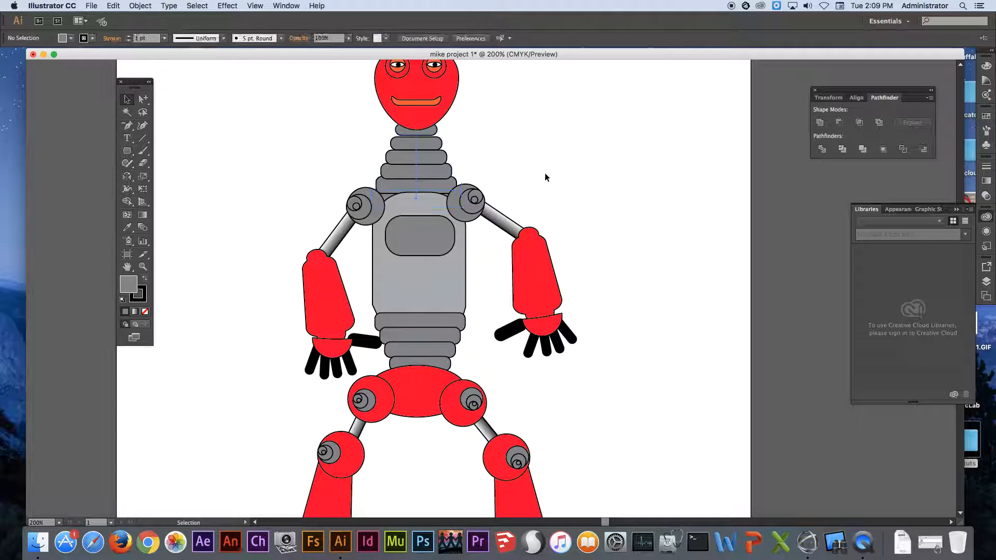
Move only the top segment of the neck stack down toward the torso, compressing the neck blend.
{"action": "scroll", "coordinate": [512, 156], "scroll_direction": "up", "scroll_amount": 5}
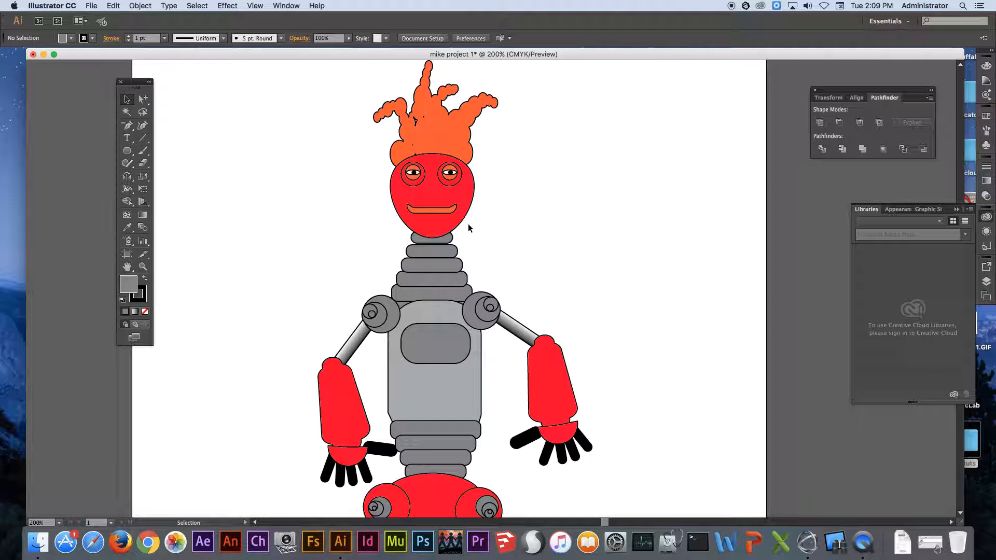
{"action": "left_click_drag", "start_coordinate": [151, 101], "coordinate": [177, 116]}
{"action": "left_click", "coordinate": [415, 239]}
{"action": "left_click_drag", "start_coordinate": [415, 239], "coordinate": [421, 267]}
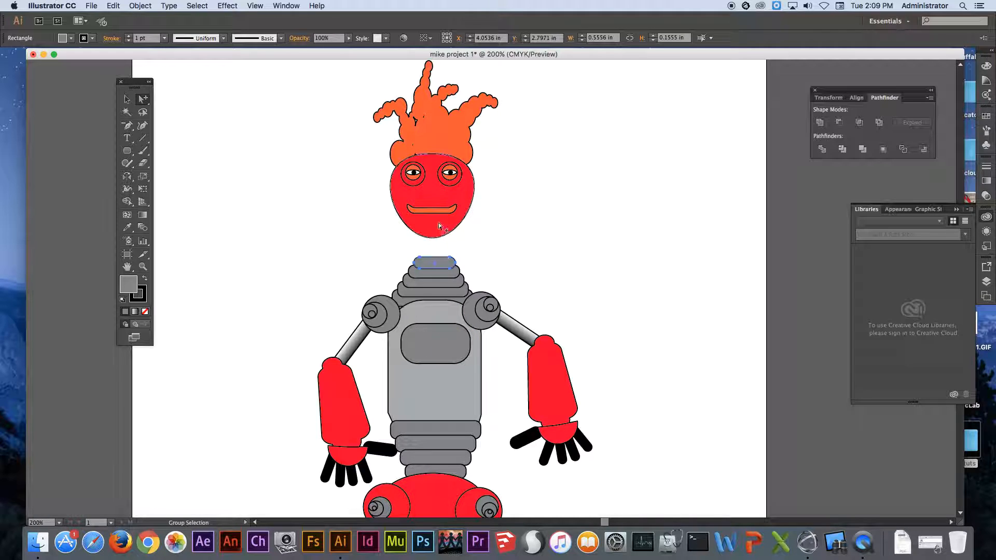
Lower the head and hair together so the chin overlaps the shortened neck's top segment.
{"action": "left_click_drag", "start_coordinate": [337, 69], "coordinate": [509, 238]}
{"action": "left_click_drag", "start_coordinate": [459, 144], "coordinate": [462, 173]}
{"action": "left_click", "coordinate": [563, 198]}
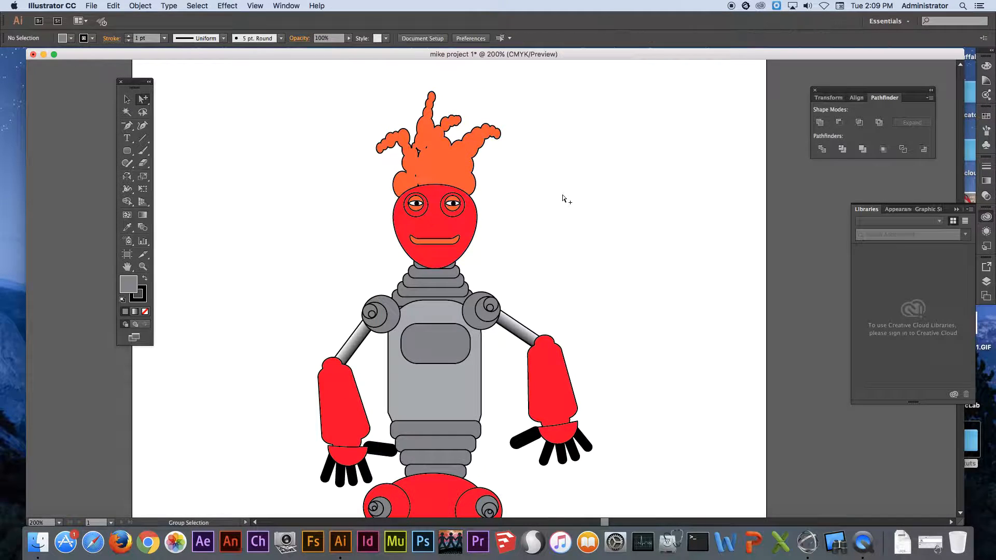
Draw a rounded rectangle about 0.94 by 0.46 in beside the left leg's foot and give it the leg's red fill.
{"action": "left_click", "coordinate": [467, 264], "text": "alt+super"}
{"action": "left_click", "coordinate": [469, 264], "text": "alt+super"}
{"action": "left_click_drag", "start_coordinate": [490, 348], "coordinate": [445, 212]}
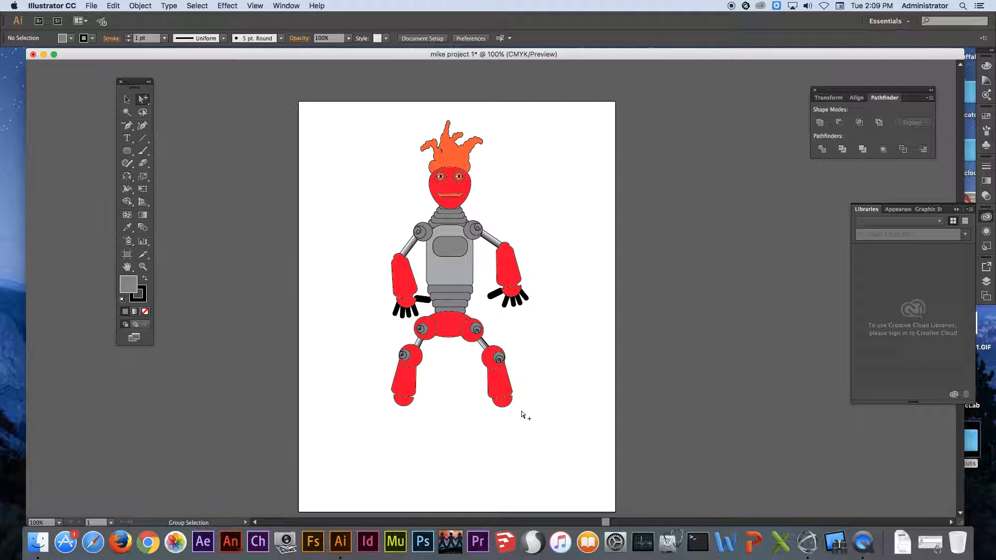
{"action": "left_click_drag", "start_coordinate": [348, 330], "coordinate": [467, 457]}
{"action": "left_click_drag", "start_coordinate": [521, 366], "coordinate": [512, 338]}
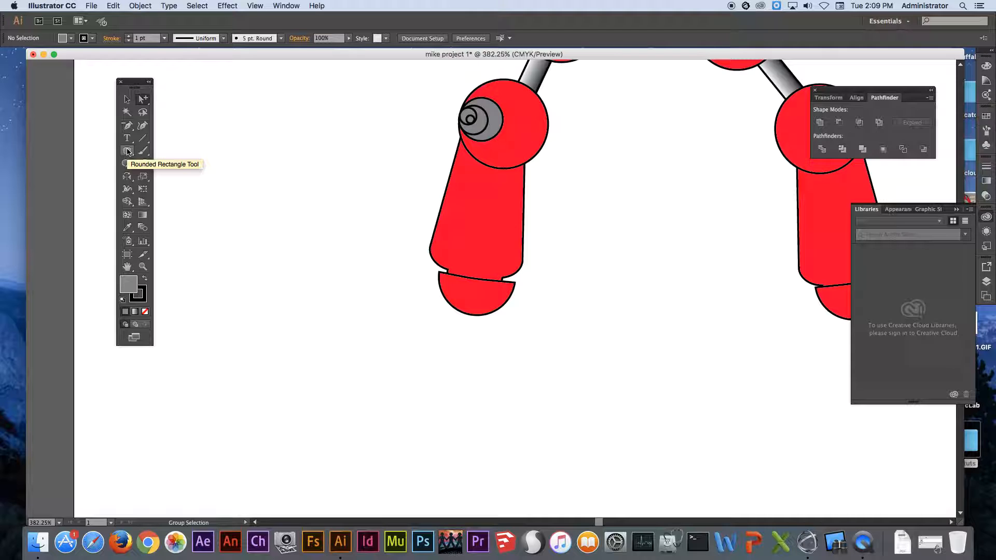
{"action": "left_click_drag", "start_coordinate": [128, 152], "coordinate": [187, 163]}
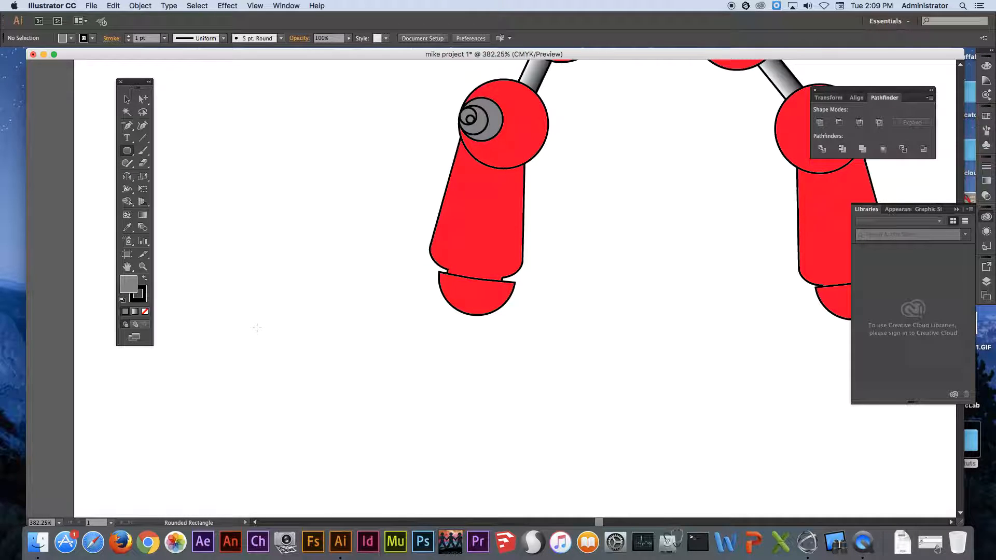
{"action": "left_click_drag", "start_coordinate": [250, 315], "coordinate": [384, 381]}
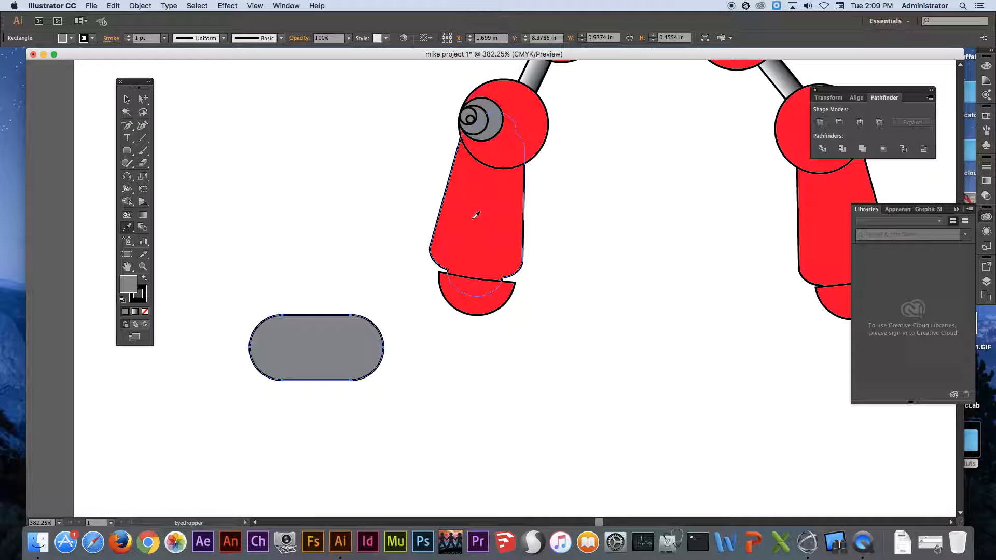
{"action": "left_click", "coordinate": [491, 221]}
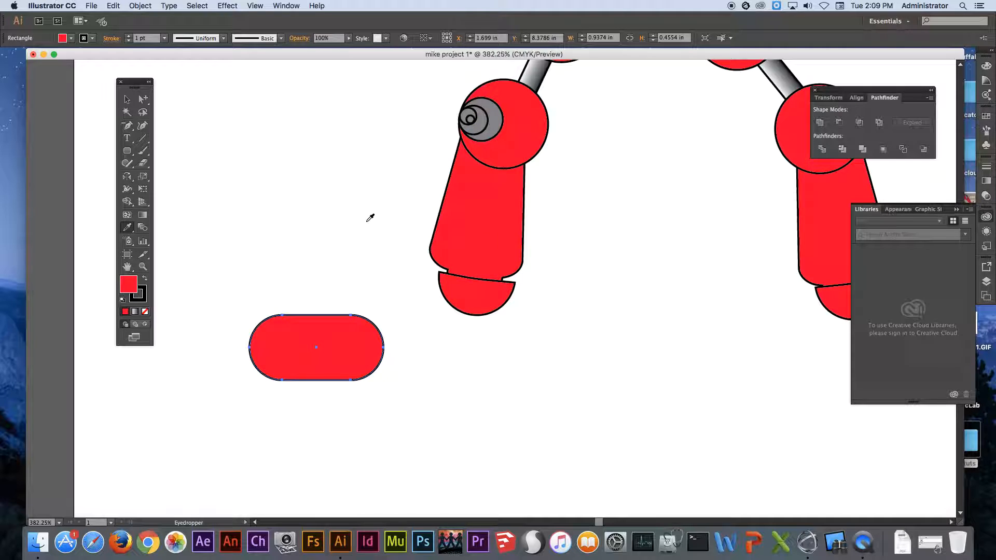
Draw a rounded-rectangle sole about 1.02 by 0.19 in across the red shape's lower edge and fill it black.
{"action": "left_click", "coordinate": [127, 151]}
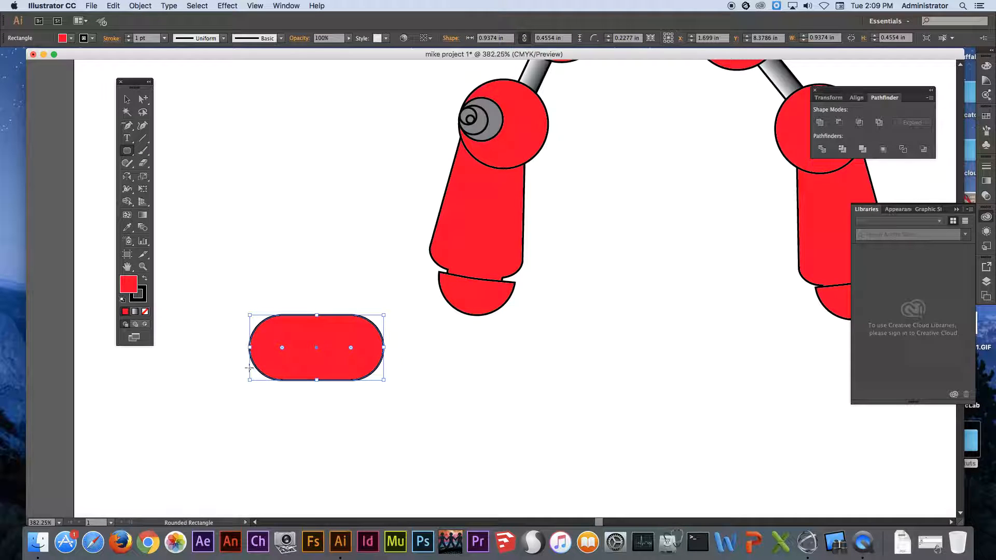
{"action": "left_click_drag", "start_coordinate": [246, 358], "coordinate": [391, 385]}
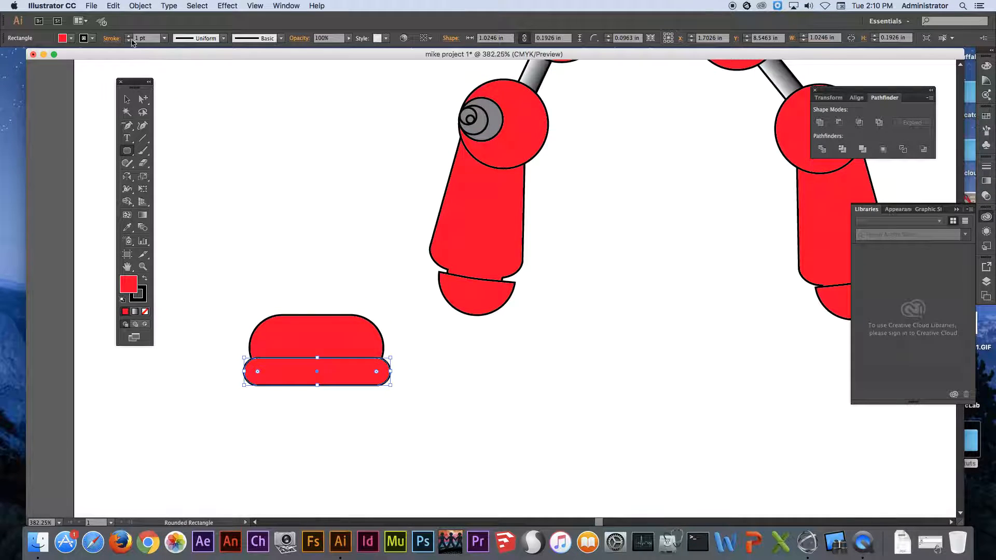
{"action": "left_click", "coordinate": [72, 38]}
{"action": "left_click", "coordinate": [29, 56]}
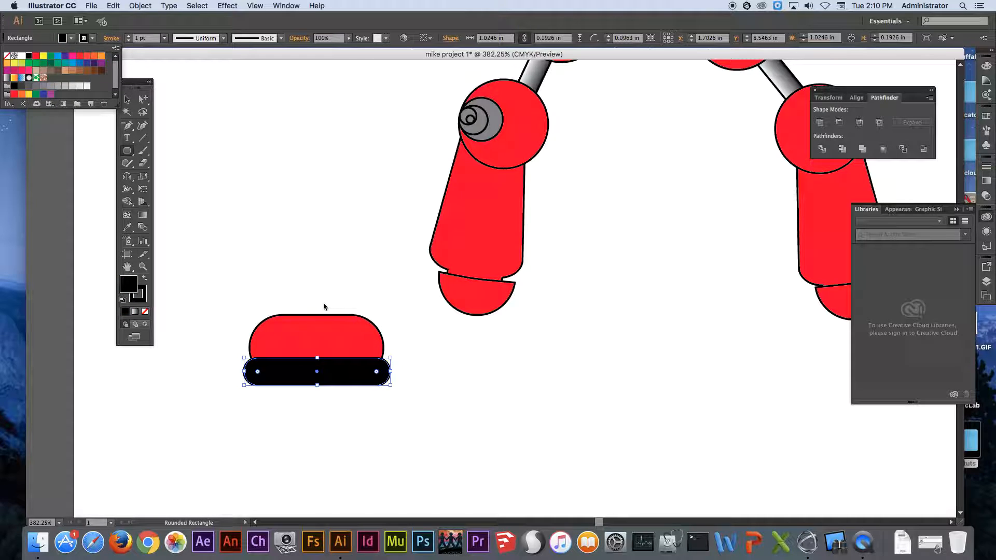
Add a black rounded rectangle about 0.59 by 0.39 in over the red shape's upper edge, send it to the back and centre it.
{"action": "left_click", "coordinate": [128, 152]}
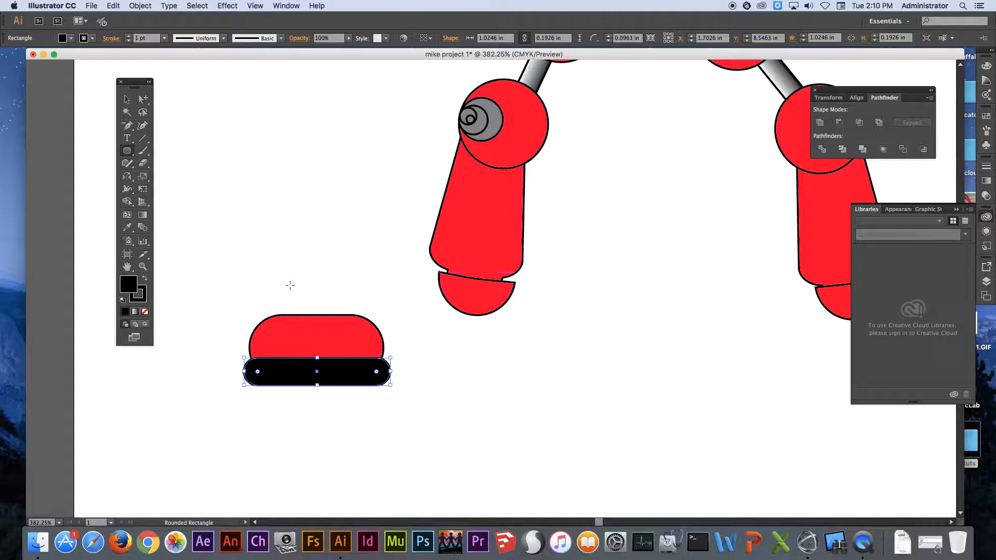
{"action": "left_click_drag", "start_coordinate": [277, 287], "coordinate": [362, 342]}
{"action": "right_click", "coordinate": [343, 306]}
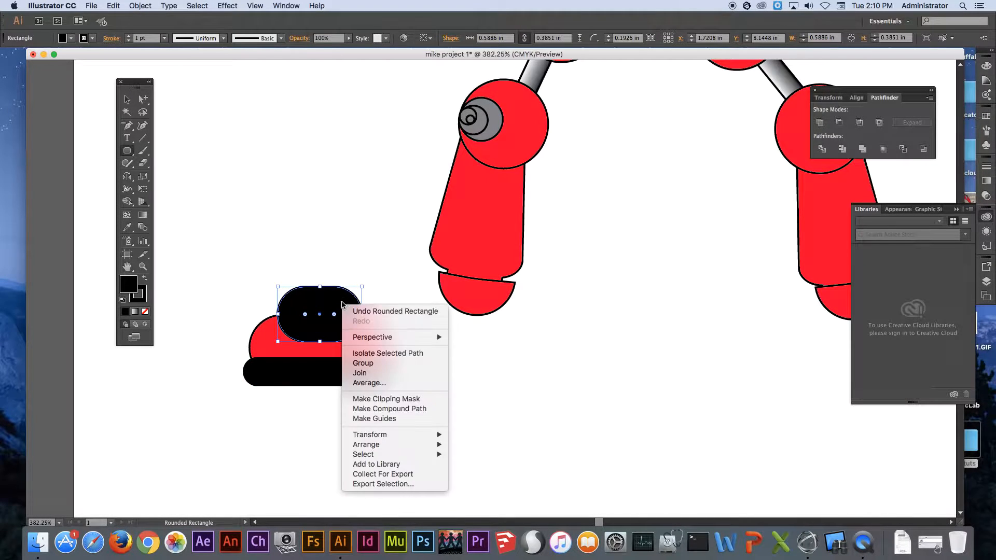
{"action": "mouse_move", "coordinate": [395, 445]}
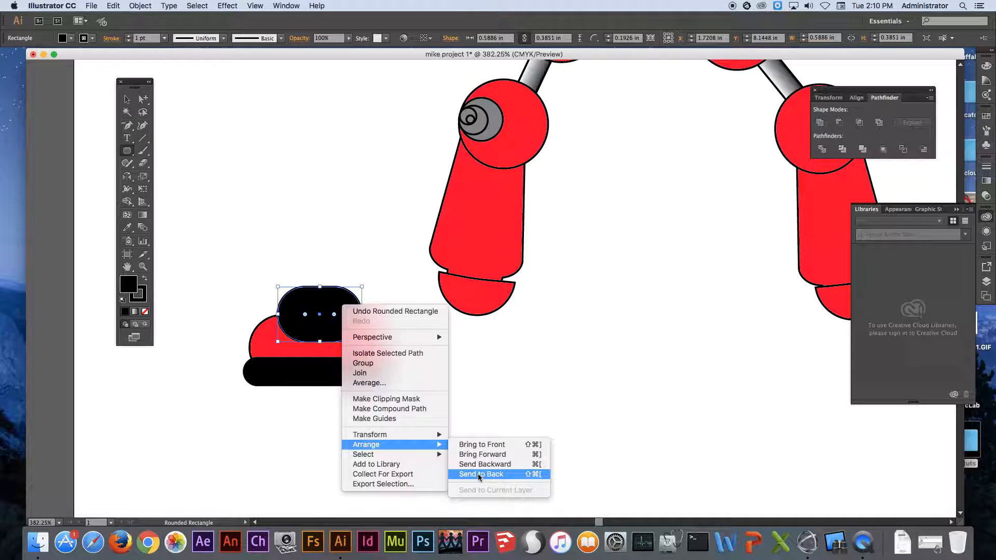
{"action": "left_click", "coordinate": [483, 474]}
{"action": "key", "text": "Left"}
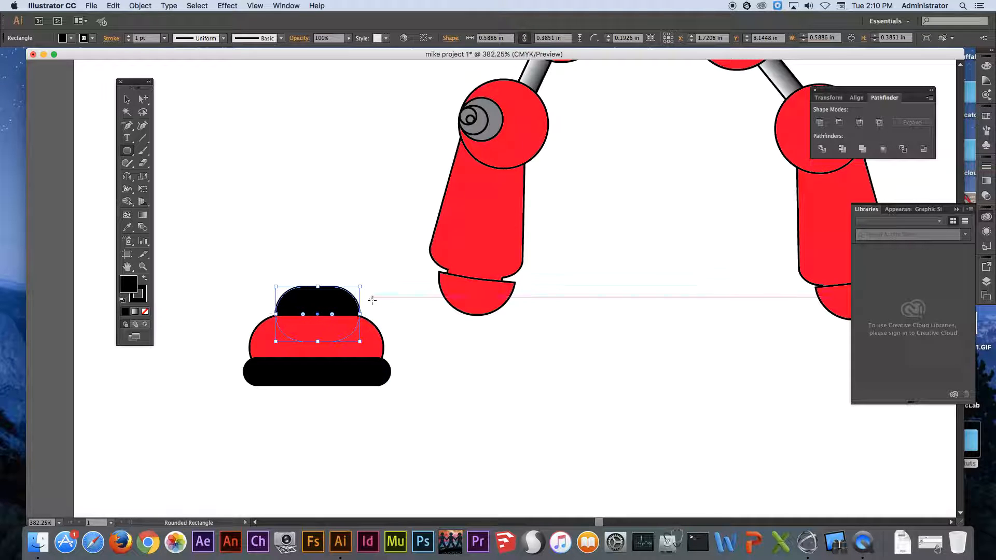
{"action": "left_click", "coordinate": [356, 243], "text": "super"}
Draw a thin black rounded bar about 0.51 by 0.03 in on the red shoe body and copy it downward to make three stripes.
{"action": "left_click_drag", "start_coordinate": [217, 246], "coordinate": [464, 439]}
{"action": "left_click_drag", "start_coordinate": [487, 340], "coordinate": [449, 288]}
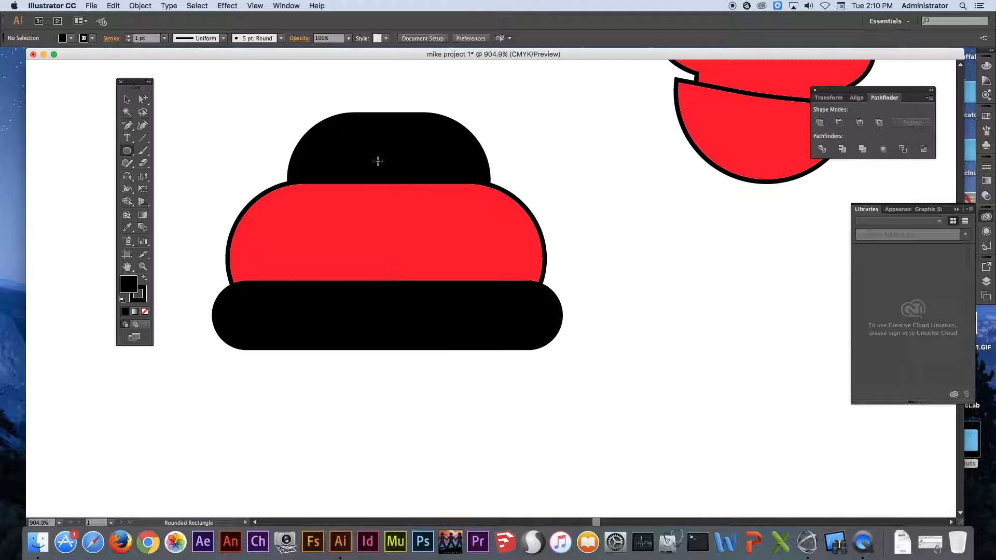
{"action": "left_click_drag", "start_coordinate": [297, 199], "coordinate": [472, 210]}
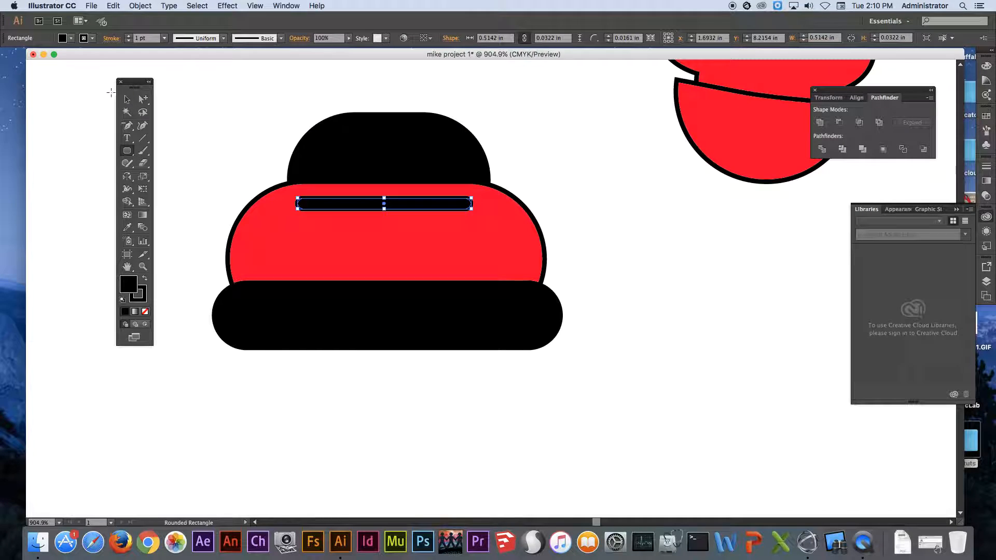
{"action": "left_click", "coordinate": [127, 98]}
{"action": "left_click_drag", "start_coordinate": [376, 204], "coordinate": [374, 245]}
{"action": "left_click", "coordinate": [579, 181]}
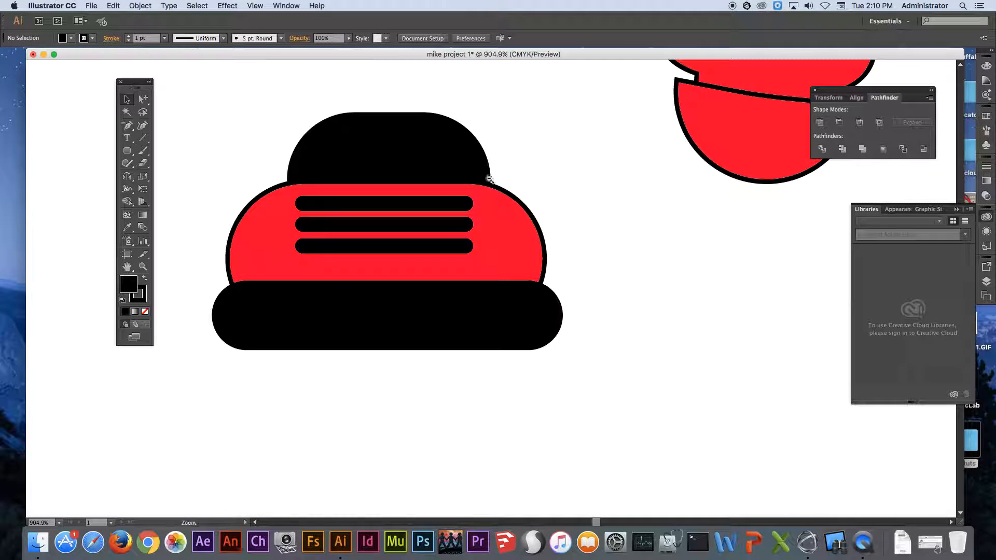
Group all the shoe's shapes and place the shoe over the left leg's foot.
{"action": "left_click", "coordinate": [478, 169], "text": "alt+super"}
{"action": "left_click", "coordinate": [484, 172], "text": "alt+super"}
{"action": "key", "text": "alt+super+space"}
{"action": "left_click", "coordinate": [557, 246]}
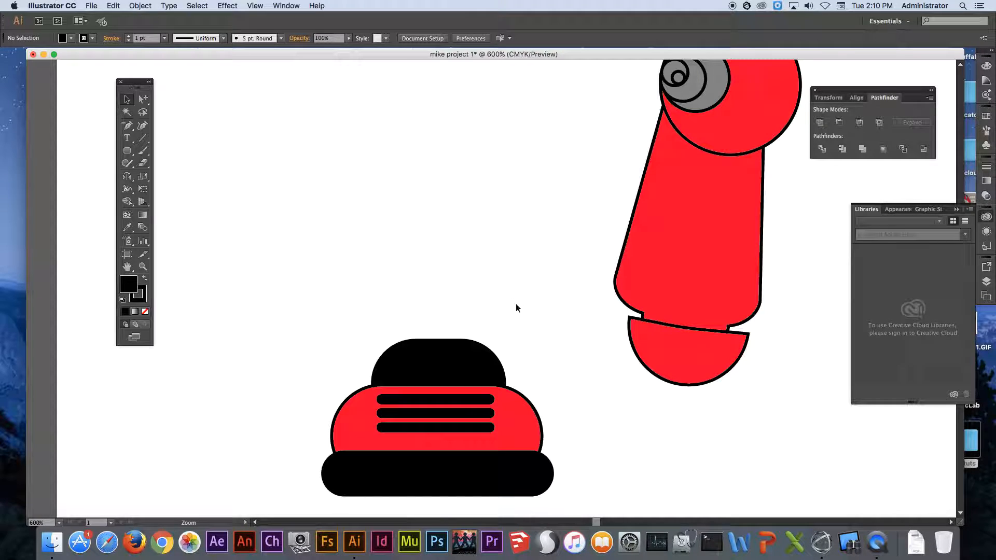
{"action": "left_click_drag", "start_coordinate": [500, 314], "coordinate": [407, 206]}
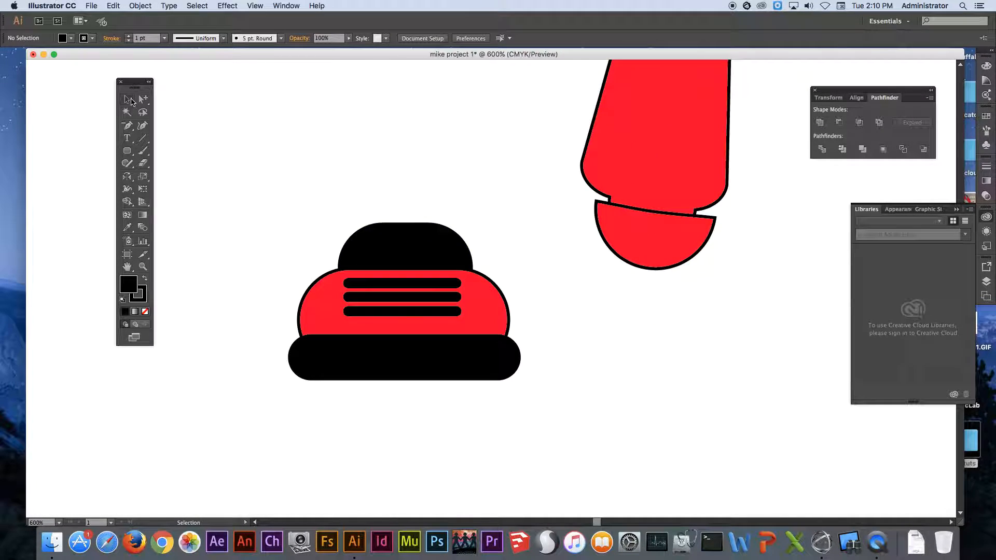
{"action": "left_click_drag", "start_coordinate": [246, 184], "coordinate": [575, 418]}
{"action": "right_click", "coordinate": [449, 294]}
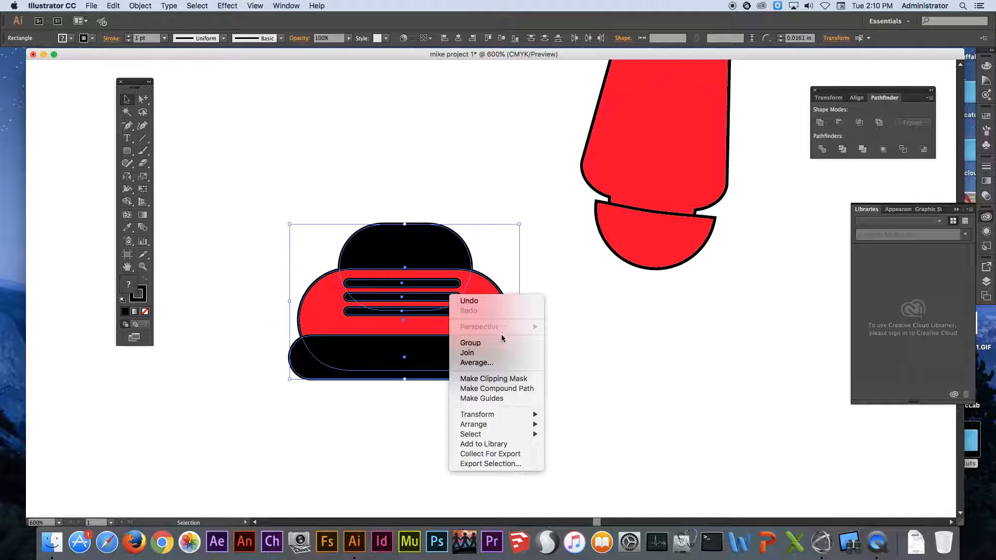
{"action": "left_click", "coordinate": [470, 343]}
{"action": "left_click_drag", "start_coordinate": [427, 297], "coordinate": [667, 303]}
Copy the grouped shoe across onto the right leg's foot.
{"action": "key", "text": "super+minus"}
{"action": "key", "text": "super+minus"}
{"action": "key", "text": "super+minus"}
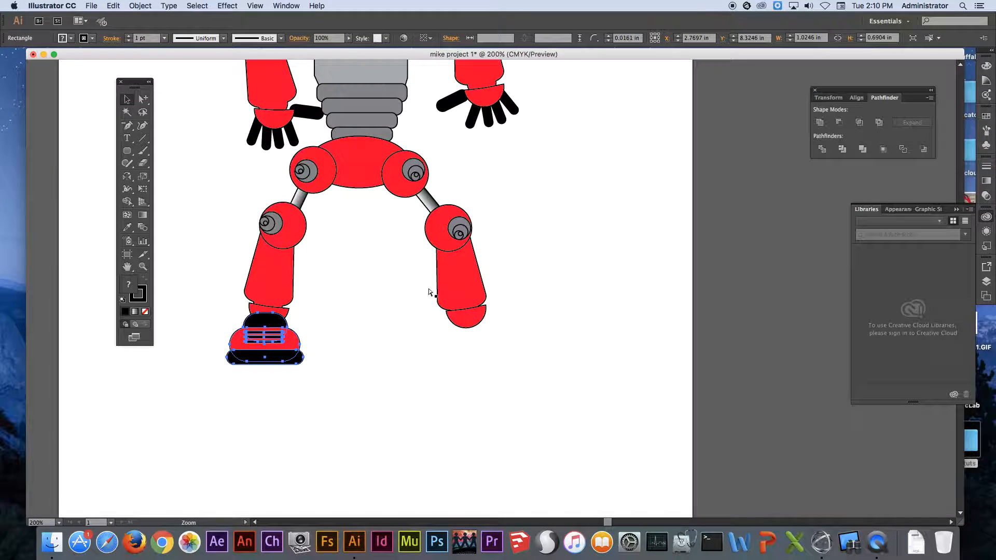
{"action": "scroll", "coordinate": [443, 287], "scroll_direction": "up", "scroll_amount": 3}
{"action": "scroll", "coordinate": [443, 288], "scroll_direction": "left", "scroll_amount": 2}
{"action": "left_click_drag", "start_coordinate": [328, 405], "coordinate": [534, 411]}
Rotate the right shoe slightly counter-clockwise to follow the slant of its leg.
{"action": "left_click", "coordinate": [576, 397]}
{"action": "left_click", "coordinate": [520, 397]}
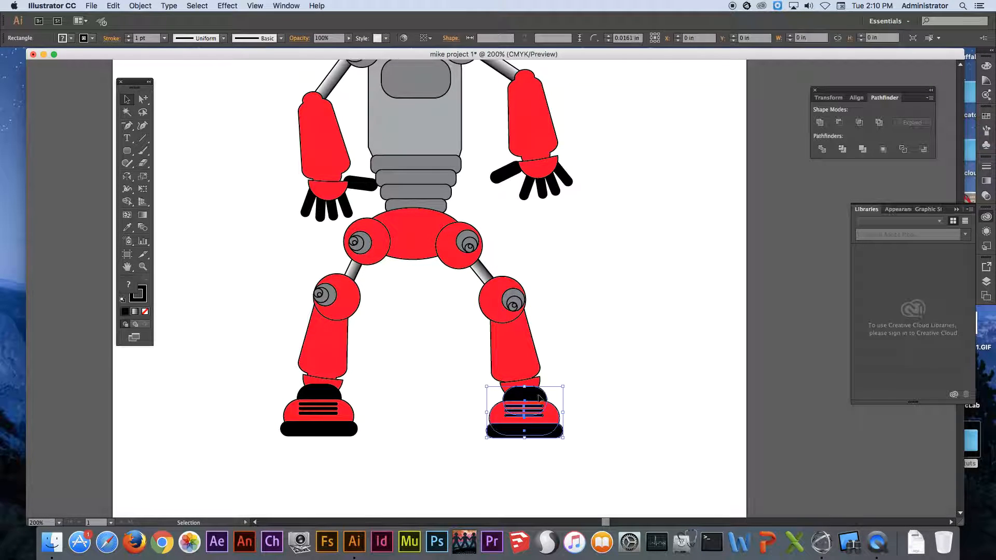
{"action": "left_click_drag", "start_coordinate": [568, 382], "coordinate": [583, 353]}
{"action": "left_click", "coordinate": [583, 353]}
{"action": "key", "text": "space"}
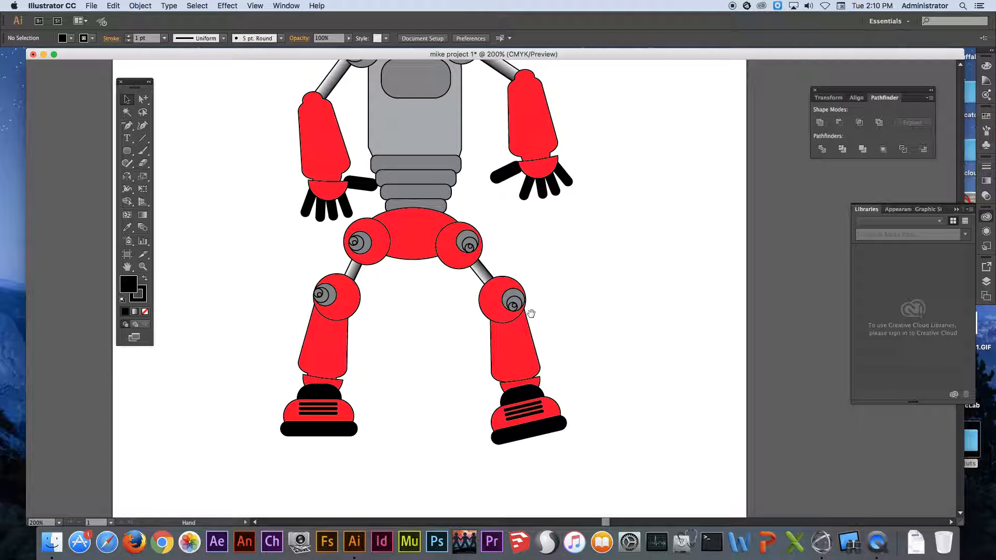
Draw a hexagon about 0.15 by 0.13 in at the chest panel's upper left corner and fill it blue.
{"action": "left_click", "coordinate": [515, 300], "text": "alt+super"}
{"action": "left_click", "coordinate": [526, 301], "text": "alt+super"}
{"action": "left_click_drag", "start_coordinate": [493, 255], "coordinate": [514, 327]}
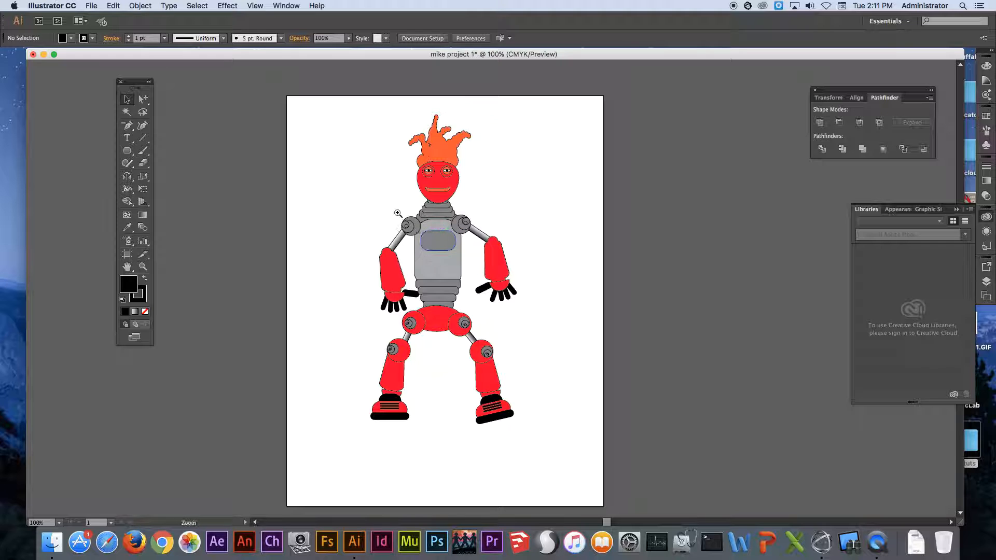
{"action": "left_click_drag", "start_coordinate": [471, 270], "coordinate": [471, 271]}
{"action": "left_click", "coordinate": [128, 151]}
{"action": "left_click", "coordinate": [127, 150]}
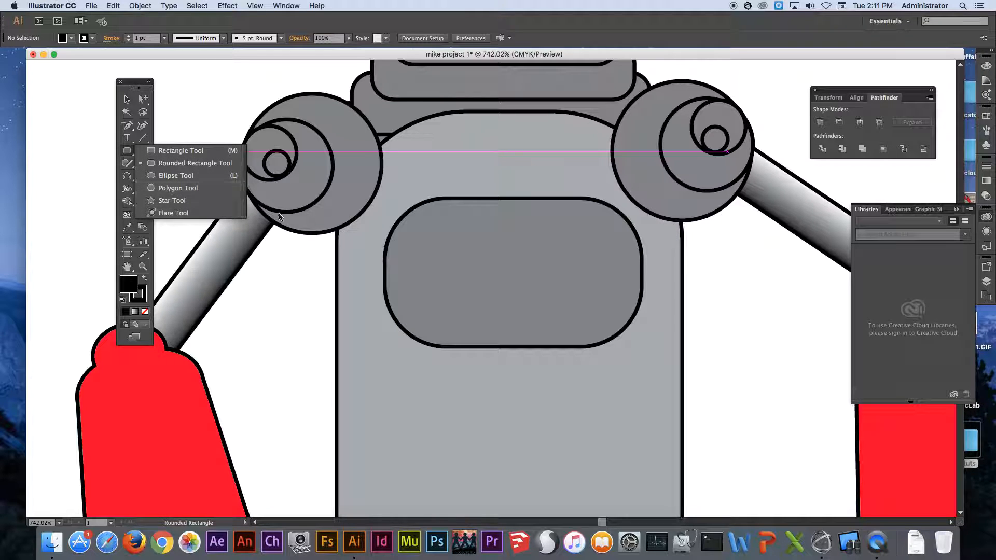
{"action": "left_click", "coordinate": [183, 190]}
{"action": "left_click_drag", "start_coordinate": [426, 219], "coordinate": [445, 237]}
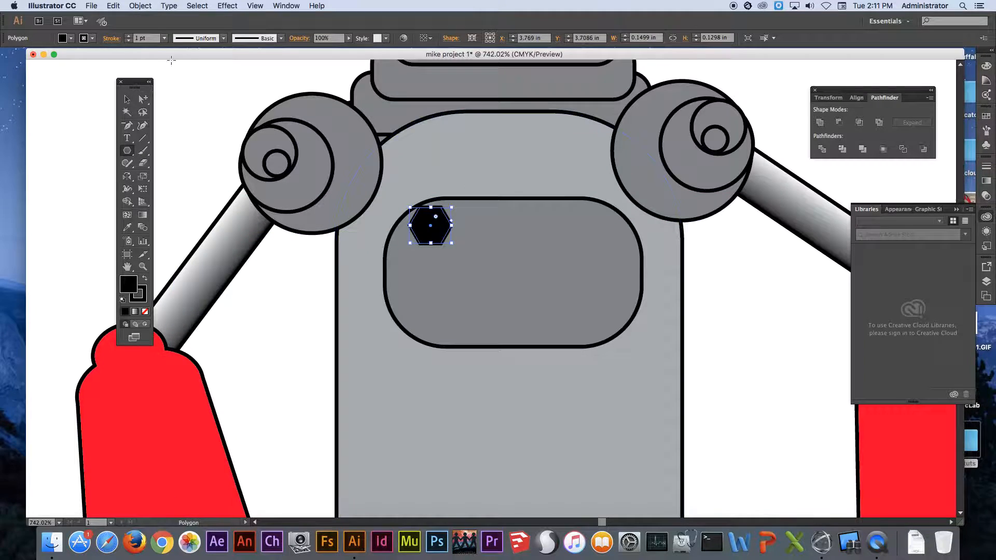
{"action": "left_click", "coordinate": [73, 38]}
{"action": "left_click", "coordinate": [57, 56]}
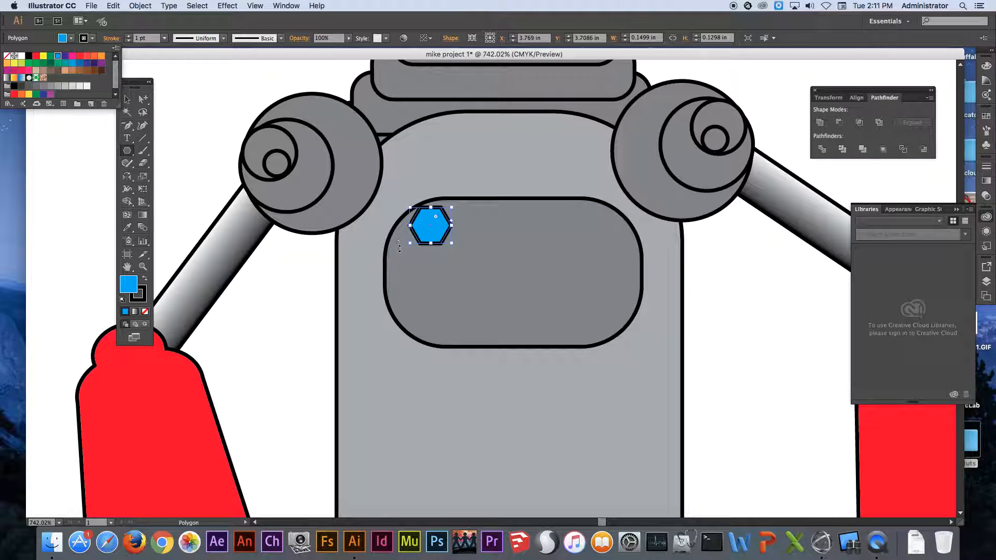
{"action": "left_click", "coordinate": [252, 287]}
Draw a smaller blue hexagon about 0.08 by 0.07 in below the first and nudge it right inside the panel's edge.
{"action": "left_click_drag", "start_coordinate": [395, 258], "coordinate": [406, 269]}
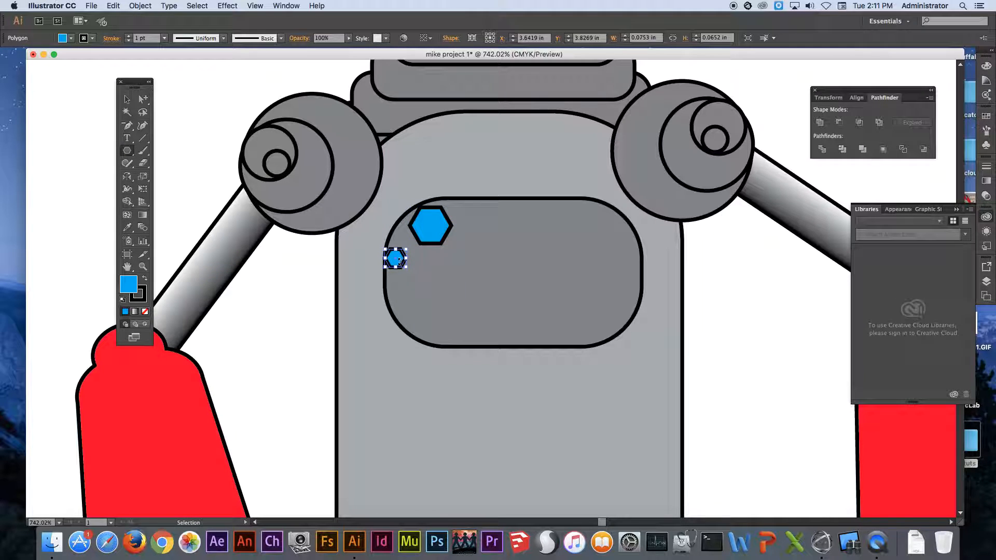
{"action": "left_click", "coordinate": [126, 99]}
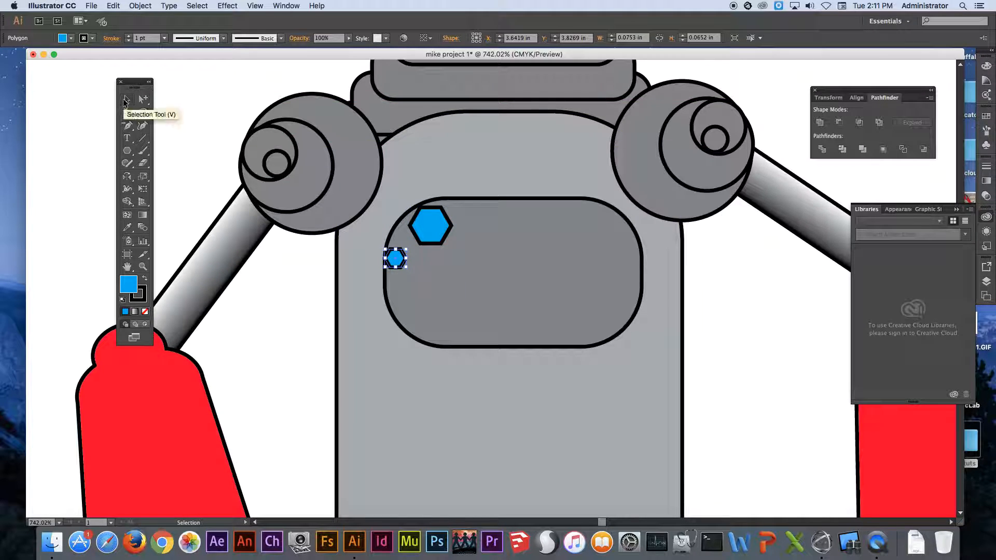
{"action": "key", "text": "Right"}
Draw a star about 0.15 by 0.14 in below the hexagons on the chest panel and fill it red.
{"action": "left_click_drag", "start_coordinate": [126, 150], "coordinate": [180, 201]}
{"action": "left_click_drag", "start_coordinate": [447, 278], "coordinate": [463, 300]}
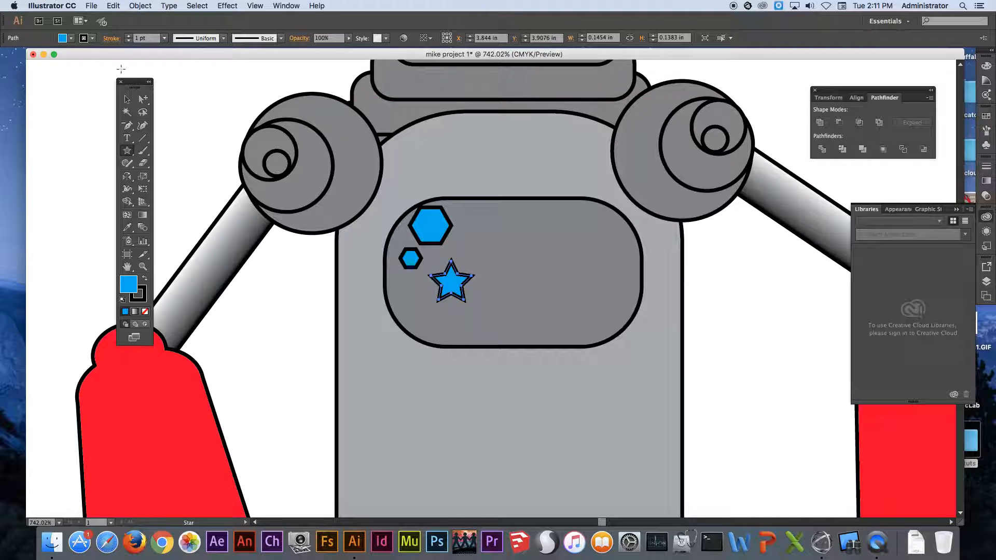
{"action": "left_click", "coordinate": [66, 39]}
{"action": "left_click", "coordinate": [37, 54]}
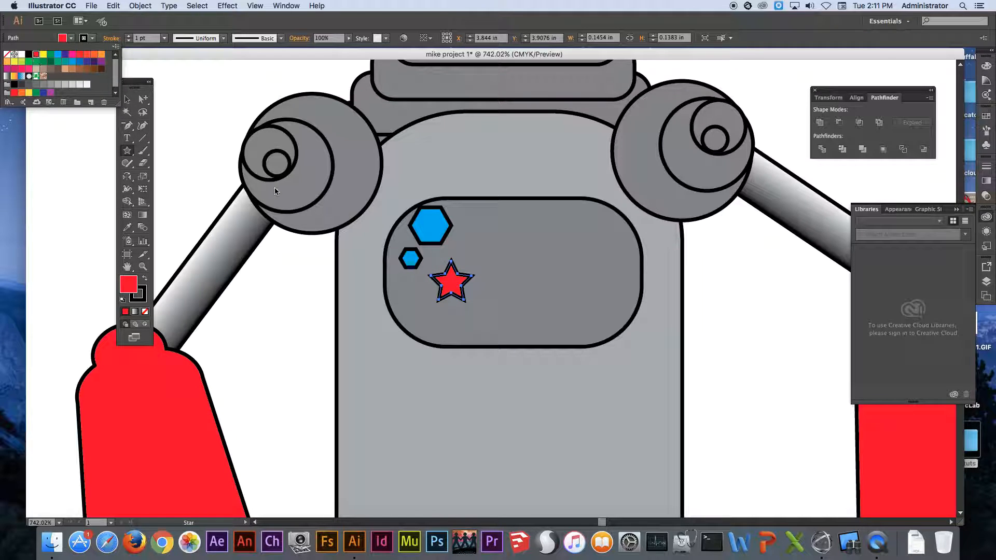
{"action": "left_click", "coordinate": [190, 166]}
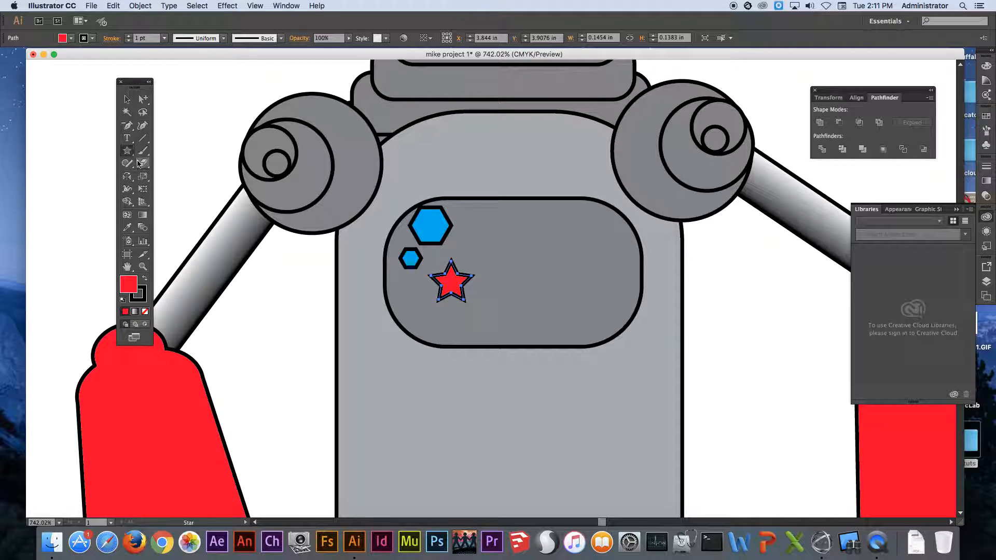
Add a small lens flare on the chest panel beside the large hexagon.
{"action": "left_click_drag", "start_coordinate": [128, 153], "coordinate": [158, 212]}
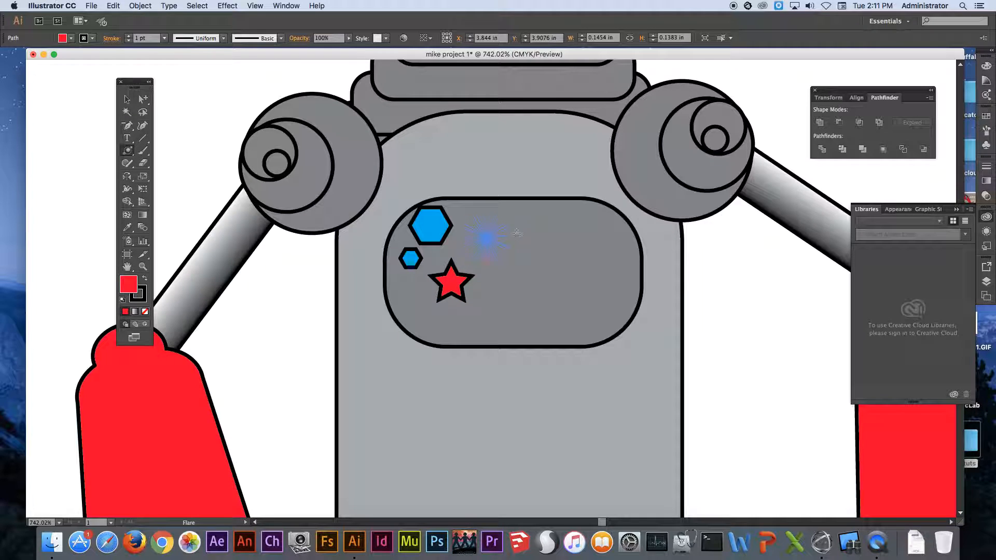
{"action": "left_click_drag", "start_coordinate": [504, 233], "coordinate": [504, 233]}
{"action": "left_click", "coordinate": [316, 277], "text": "super"}
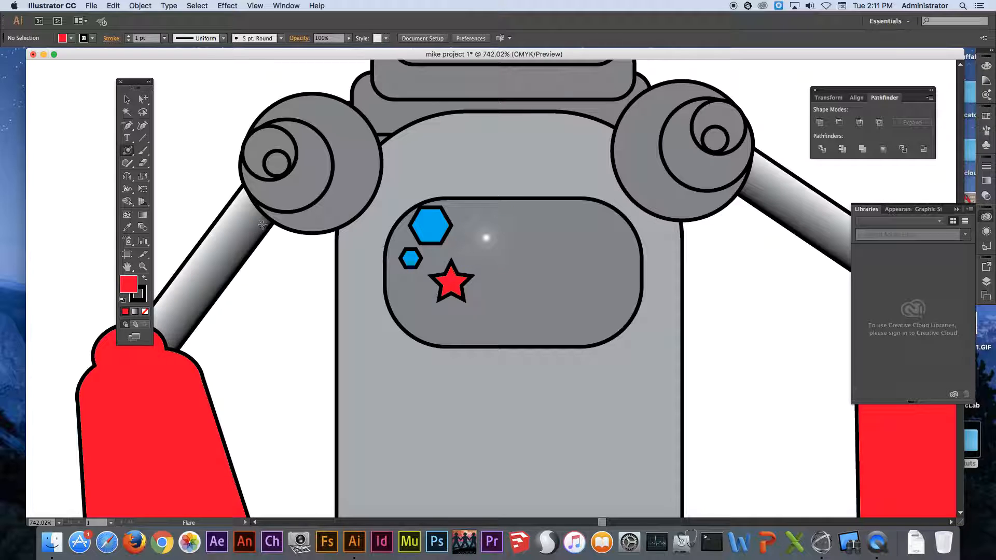
Draw two red rounded bars about 0.33 by 0.07 in and 0.40 by 0.05 in on the panel's right half, with four small rectangles below.
{"action": "left_click_drag", "start_coordinate": [127, 150], "coordinate": [167, 162]}
{"action": "left_click_drag", "start_coordinate": [520, 217], "coordinate": [610, 235]}
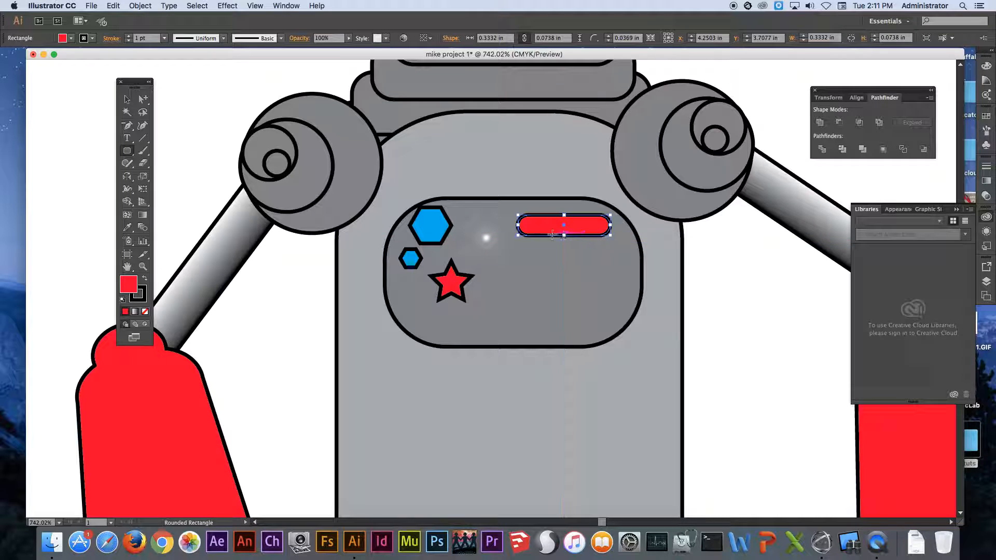
{"action": "left_click_drag", "start_coordinate": [521, 245], "coordinate": [631, 258]}
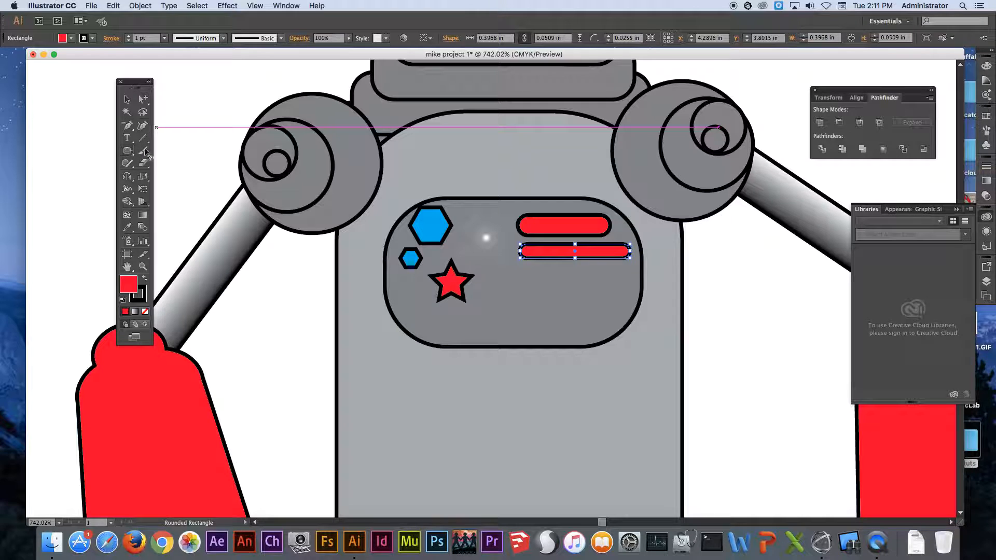
{"action": "left_click_drag", "start_coordinate": [128, 151], "coordinate": [156, 151]}
{"action": "mouse_move", "coordinate": [514, 278]}
{"action": "left_mouse_down"}
{"action": "mouse_move", "coordinate": [555, 294]}
{"action": "mouse_move", "coordinate": [579, 328]}
{"action": "mouse_move", "coordinate": [603, 282]}
{"action": "mouse_move", "coordinate": [647, 275]}
{"action": "mouse_move", "coordinate": [626, 275]}
{"action": "left_mouse_up"}
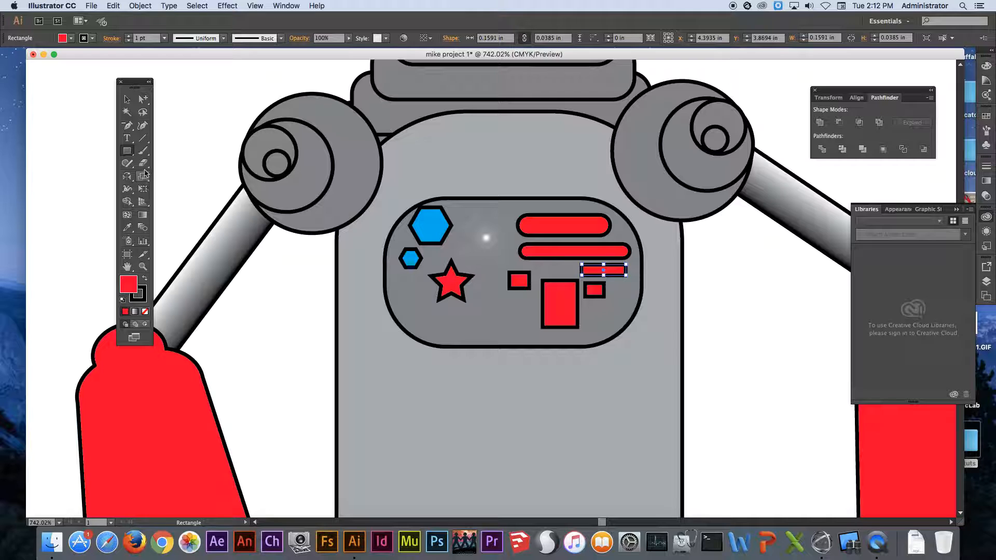
Draw a rectangular grid about 0.38 by 0.09 in below the star and set its stroke to 0.5 pt.
{"action": "left_click", "coordinate": [142, 141]}
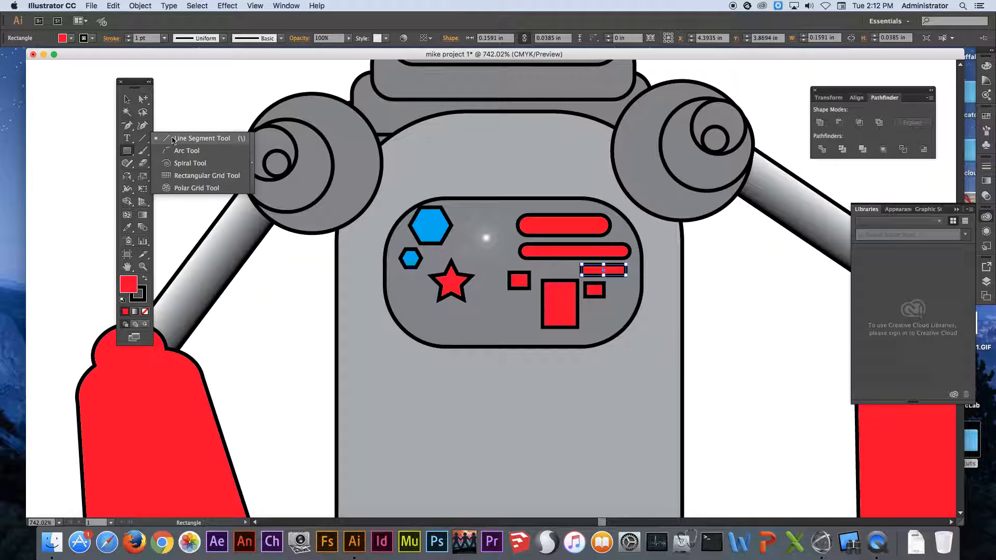
{"action": "left_click", "coordinate": [191, 176]}
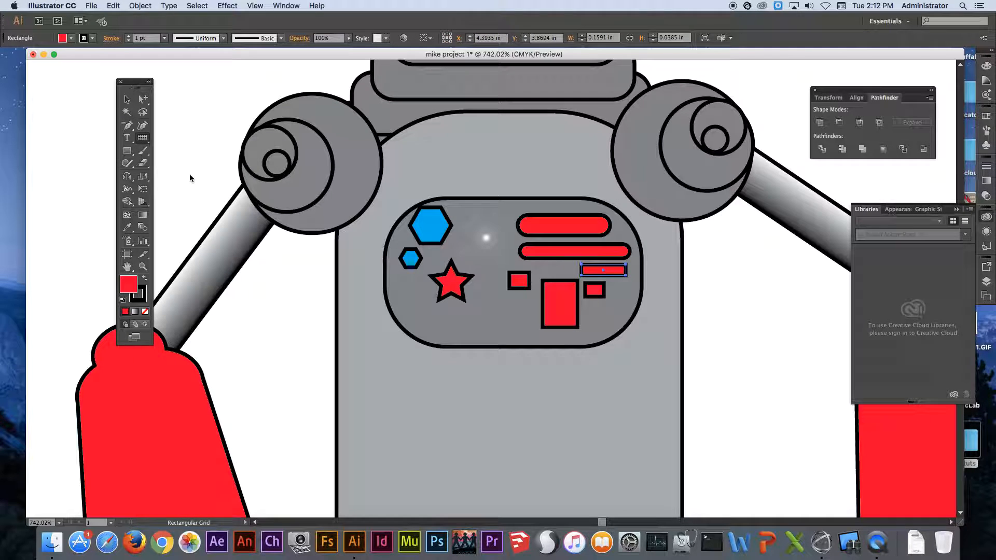
{"action": "left_click_drag", "start_coordinate": [419, 311], "coordinate": [524, 338]}
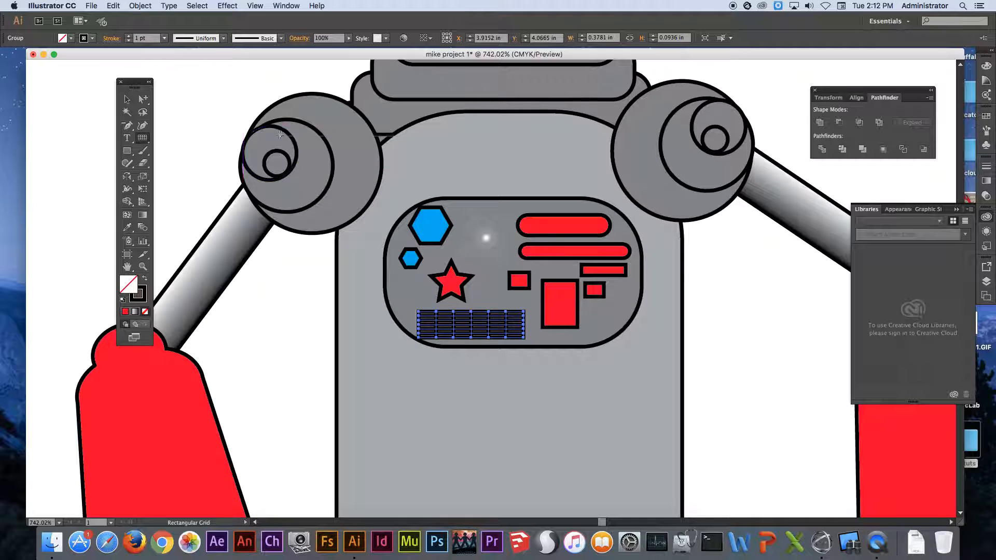
{"action": "left_click", "coordinate": [164, 38]}
{"action": "left_click", "coordinate": [174, 60]}
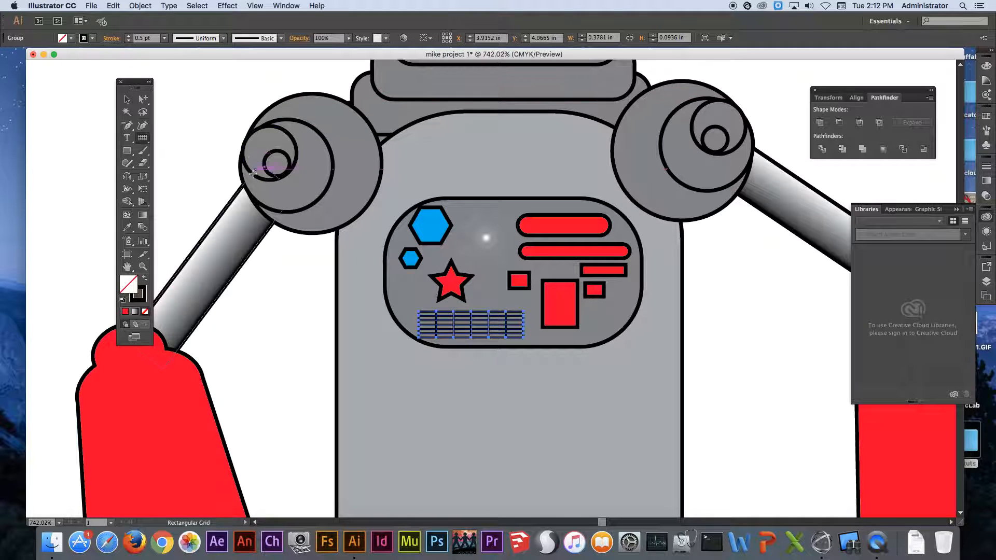
{"action": "left_click", "coordinate": [209, 179], "text": "super"}
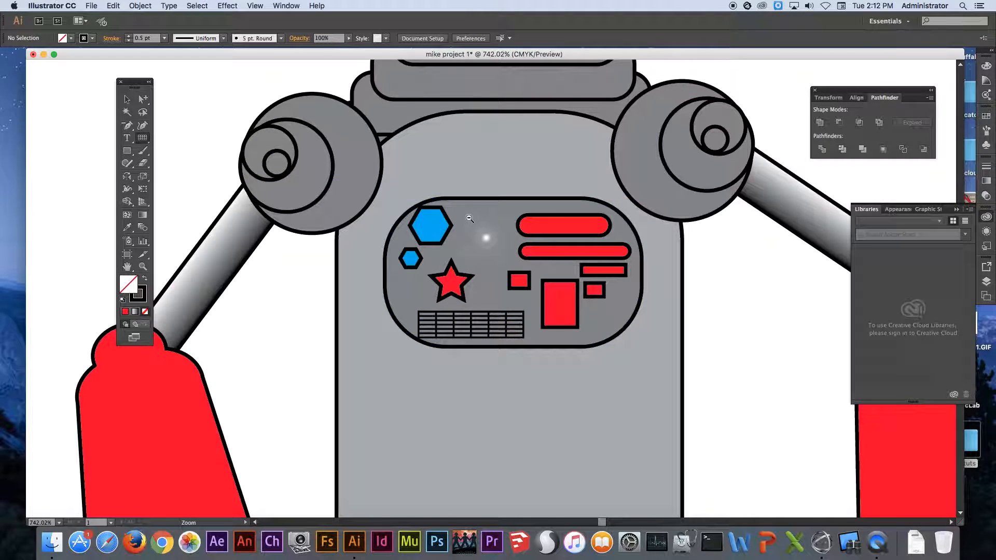
Draw three overlapping upright rounded rectangles of decreasing size beside the head's left side, the outermost about 0.08 by 0.17 in.
{"action": "left_click", "coordinate": [469, 218], "text": "alt+super"}
{"action": "left_click", "coordinate": [469, 219], "text": "alt+super"}
{"action": "left_click", "coordinate": [469, 218], "text": "alt+super"}
{"action": "left_click", "coordinate": [469, 219], "text": "alt+super"}
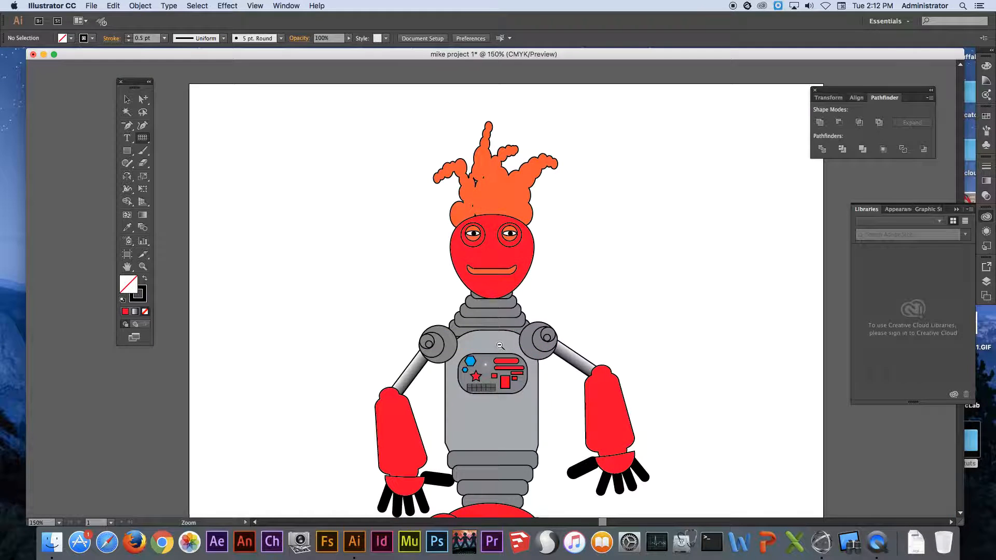
{"action": "left_click", "coordinate": [492, 338], "text": "alt+super"}
{"action": "left_click_drag", "start_coordinate": [491, 338], "coordinate": [464, 249]}
{"action": "left_click", "coordinate": [465, 237], "text": "alt+super"}
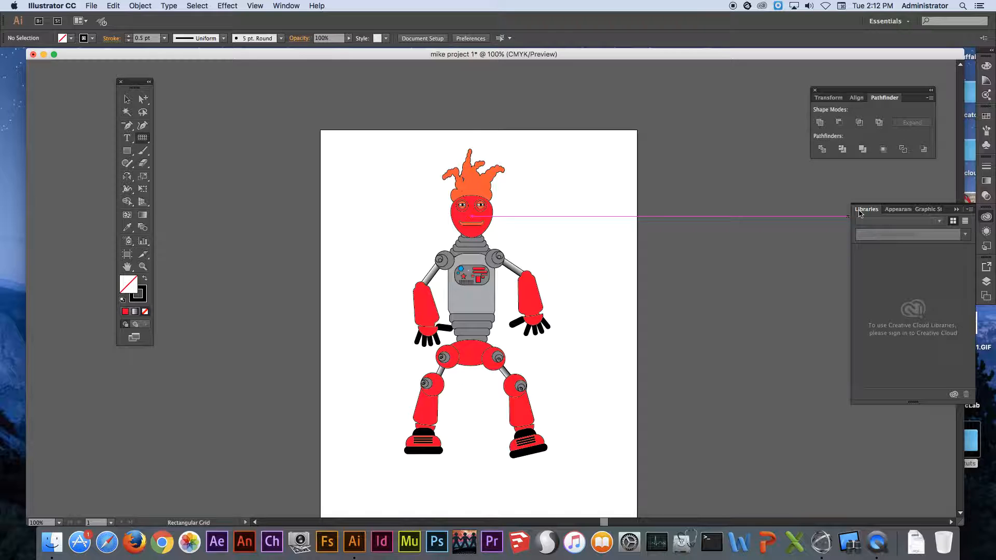
{"action": "key", "text": "space"}
{"action": "left_click_drag", "start_coordinate": [528, 272], "coordinate": [528, 272]}
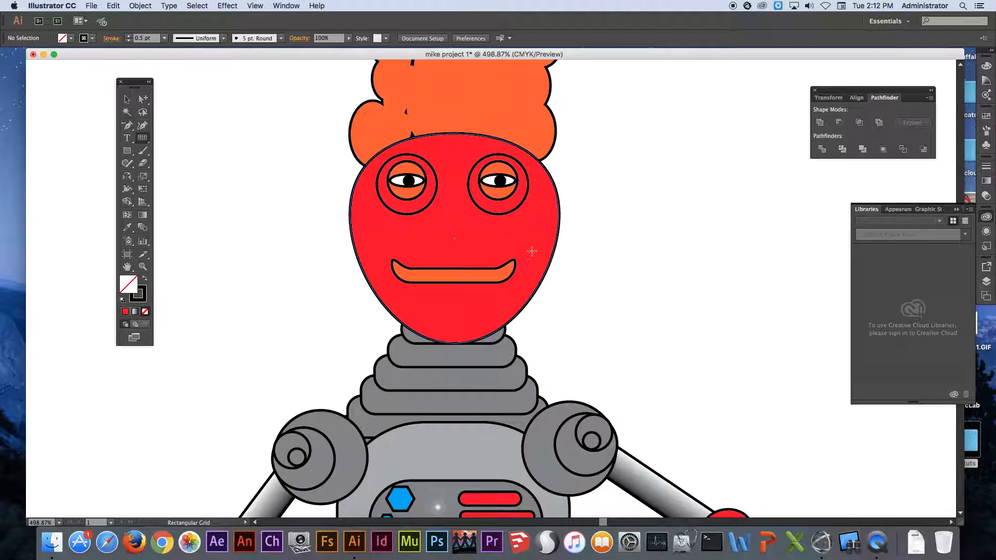
{"action": "left_click_drag", "start_coordinate": [127, 151], "coordinate": [177, 162]}
{"action": "left_click_drag", "start_coordinate": [242, 187], "coordinate": [247, 251]}
{"action": "left_click_drag", "start_coordinate": [218, 205], "coordinate": [233, 236]}
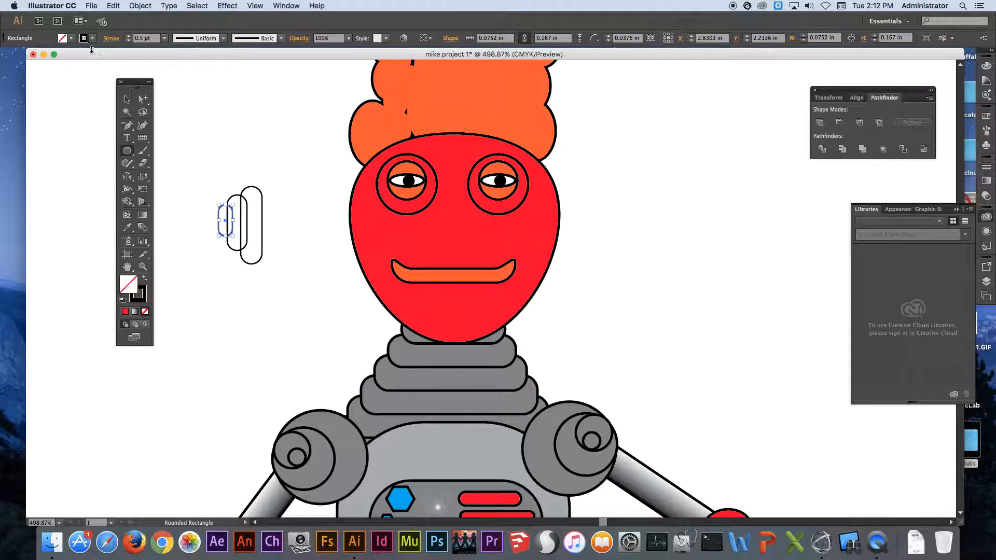
Fill all three rounded rectangles beside the head with blue.
{"action": "left_click", "coordinate": [72, 38]}
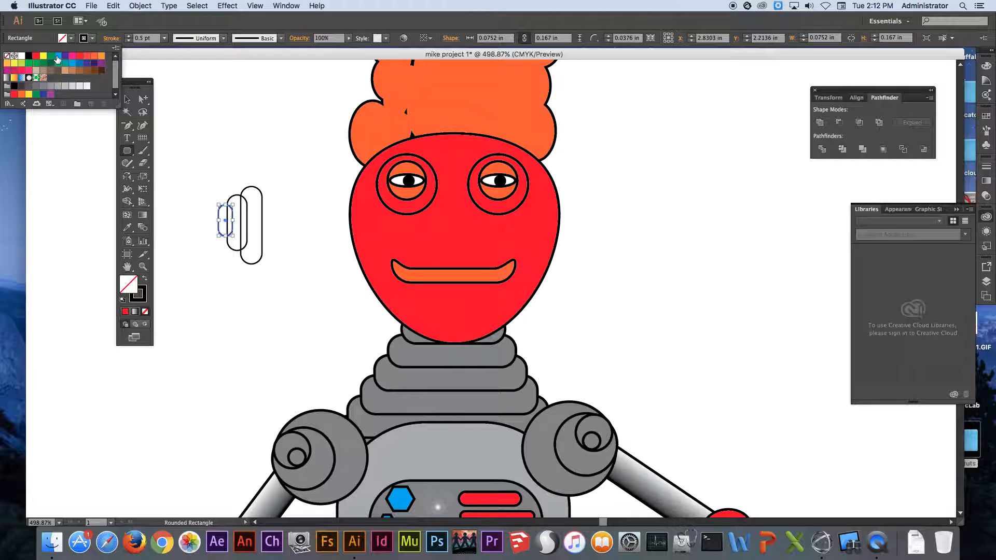
{"action": "left_click", "coordinate": [58, 56]}
{"action": "mouse_move", "coordinate": [200, 162]}
{"action": "left_mouse_down"}
{"action": "mouse_move", "coordinate": [253, 225]}
{"action": "mouse_move", "coordinate": [274, 232]}
{"action": "left_mouse_up"}
{"action": "left_click", "coordinate": [71, 39]}
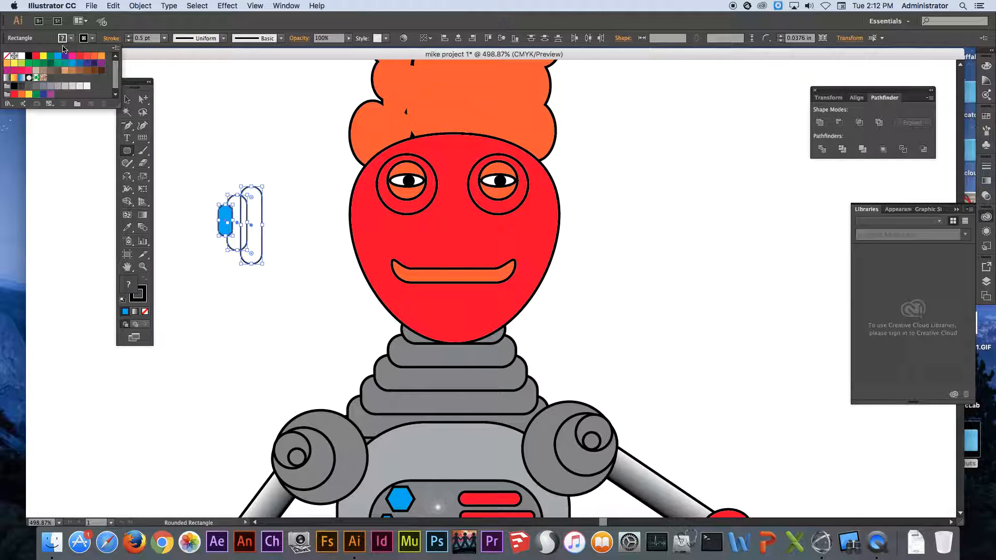
{"action": "left_click", "coordinate": [59, 56]}
{"action": "left_click", "coordinate": [309, 162], "text": "super"}
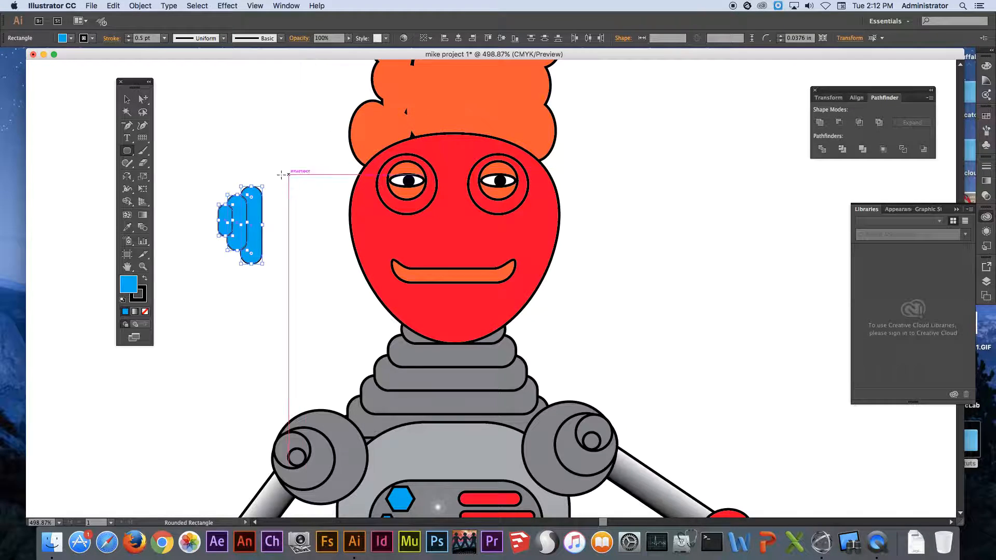
{"action": "left_click", "coordinate": [264, 157], "text": "super"}
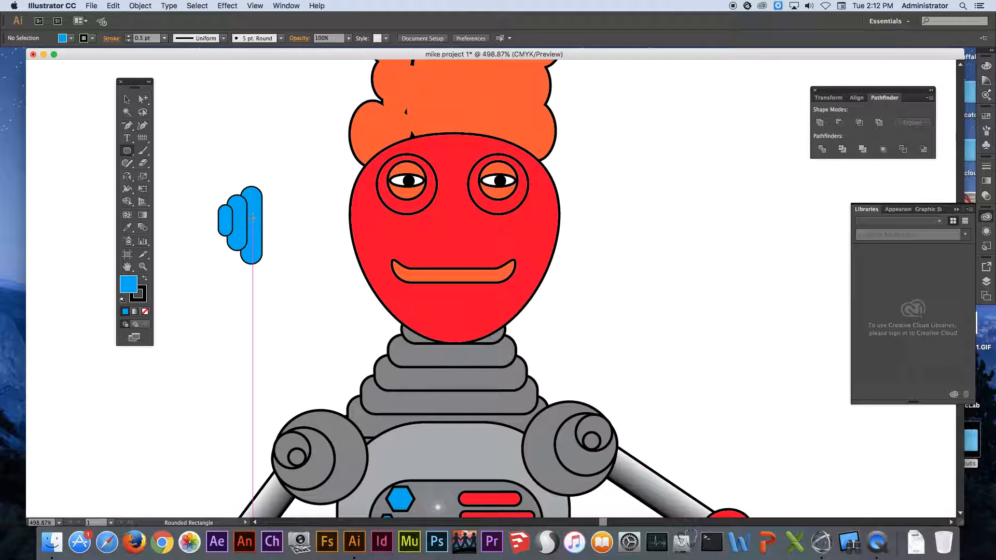
Send the two smaller blue rounded rectangles behind the largest one.
{"action": "left_click", "coordinate": [245, 219], "text": "super"}
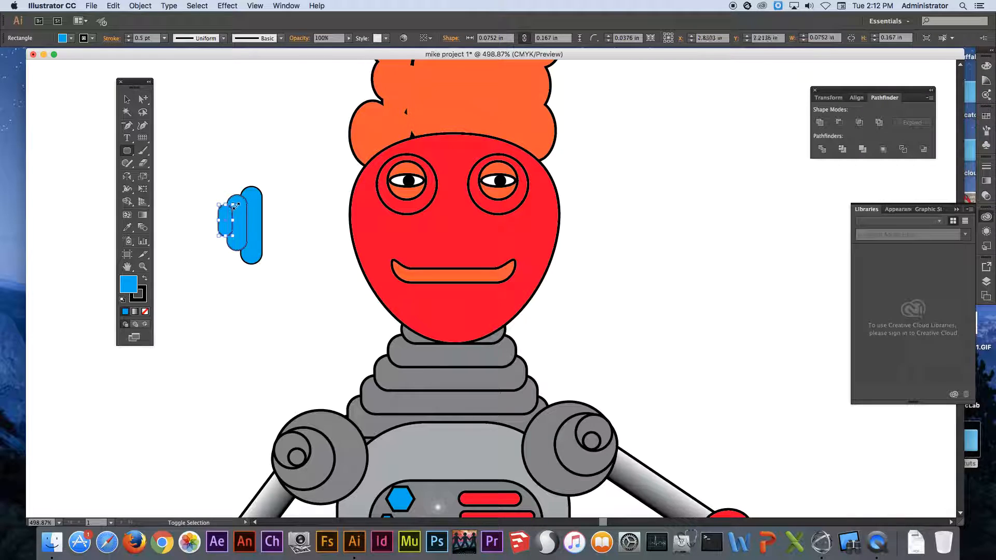
{"action": "right_click", "coordinate": [236, 199]}
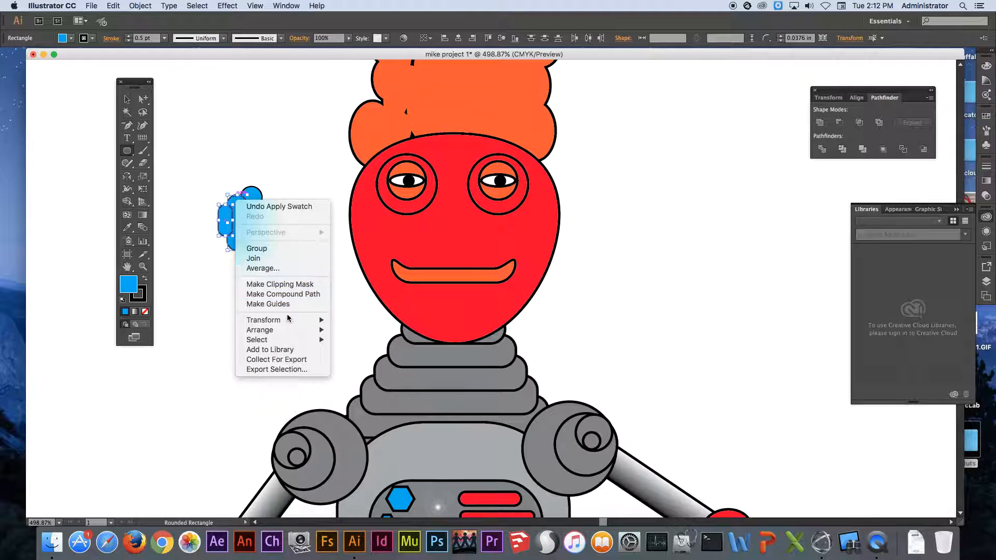
{"action": "mouse_move", "coordinate": [291, 330]}
{"action": "left_click", "coordinate": [375, 361]}
{"action": "left_click", "coordinate": [299, 142], "text": "super"}
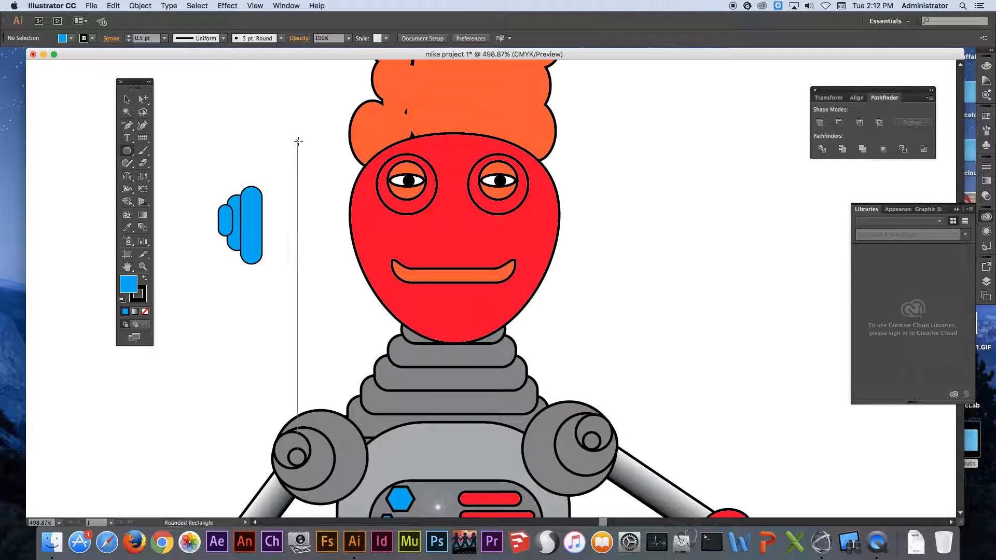
Send the smallest blue rounded rectangle behind the other two beside the head.
{"action": "left_click", "coordinate": [233, 217]}
{"action": "right_click", "coordinate": [233, 219]}
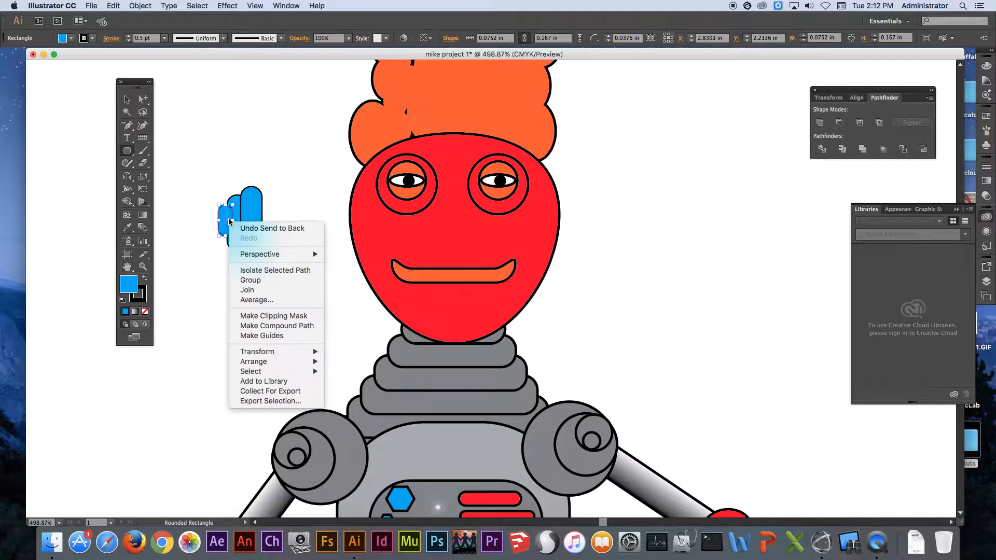
{"action": "mouse_move", "coordinate": [290, 362]}
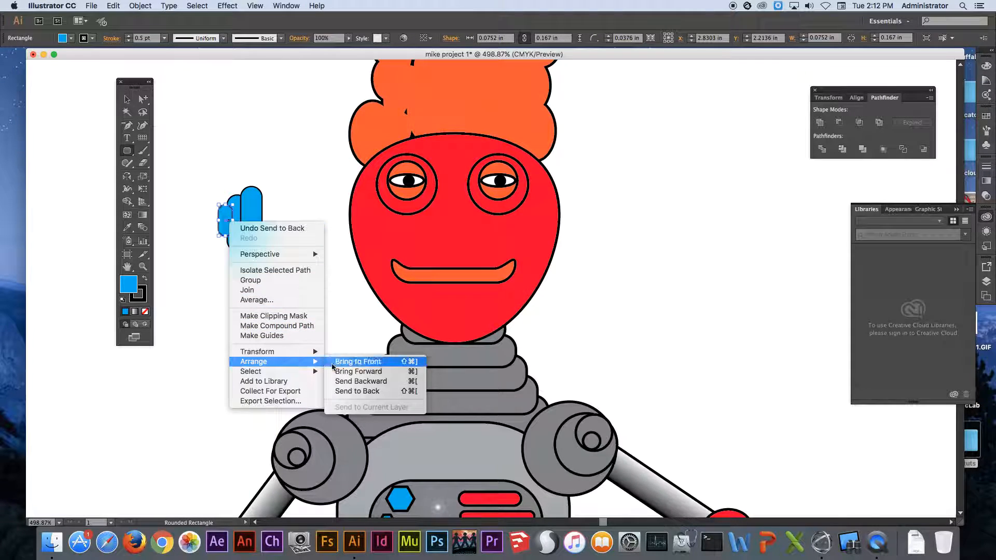
{"action": "left_click", "coordinate": [366, 391]}
{"action": "left_click", "coordinate": [312, 149], "text": "super"}
{"action": "key", "text": "space"}
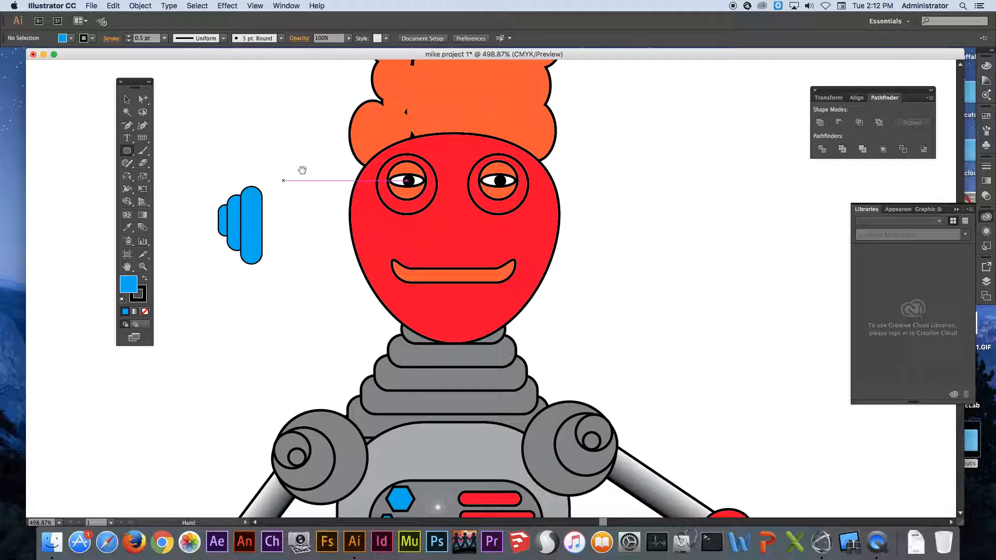
{"action": "left_click_drag", "start_coordinate": [126, 150], "coordinate": [171, 156]}
{"action": "left_click", "coordinate": [161, 120]}
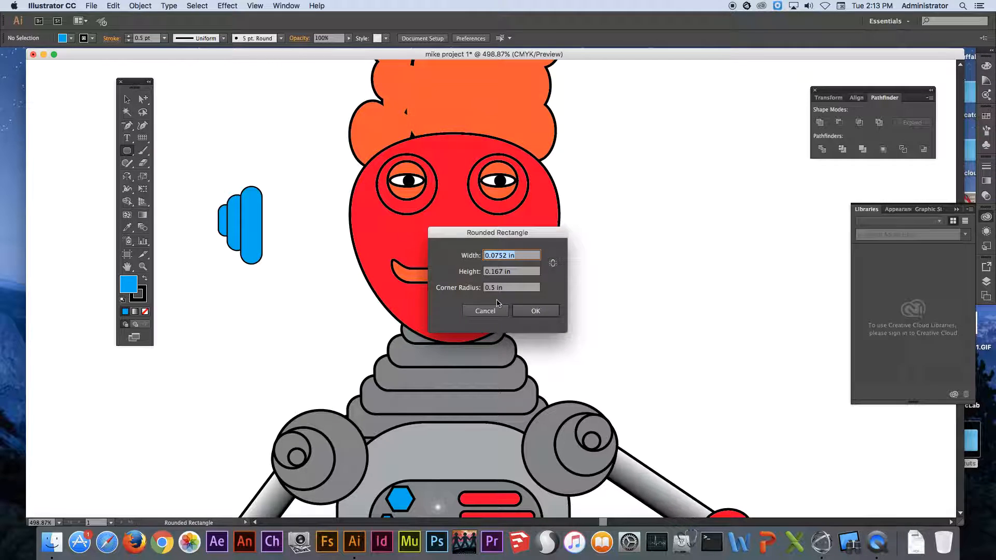
{"action": "left_click", "coordinate": [490, 311]}
Group the three blue rounded rectangles beside the head.
{"action": "left_click", "coordinate": [127, 98]}
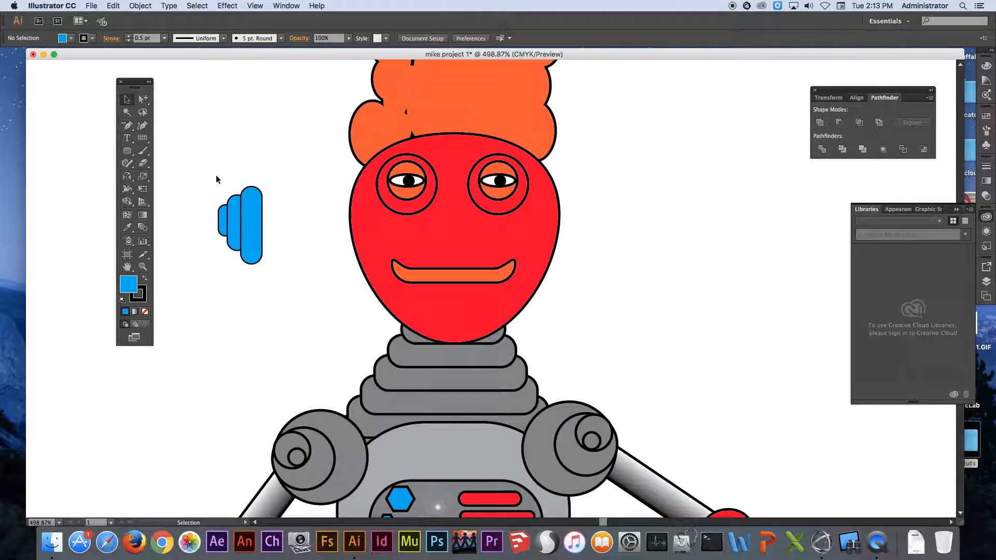
{"action": "left_click_drag", "start_coordinate": [216, 174], "coordinate": [285, 270]}
{"action": "right_click", "coordinate": [247, 232]}
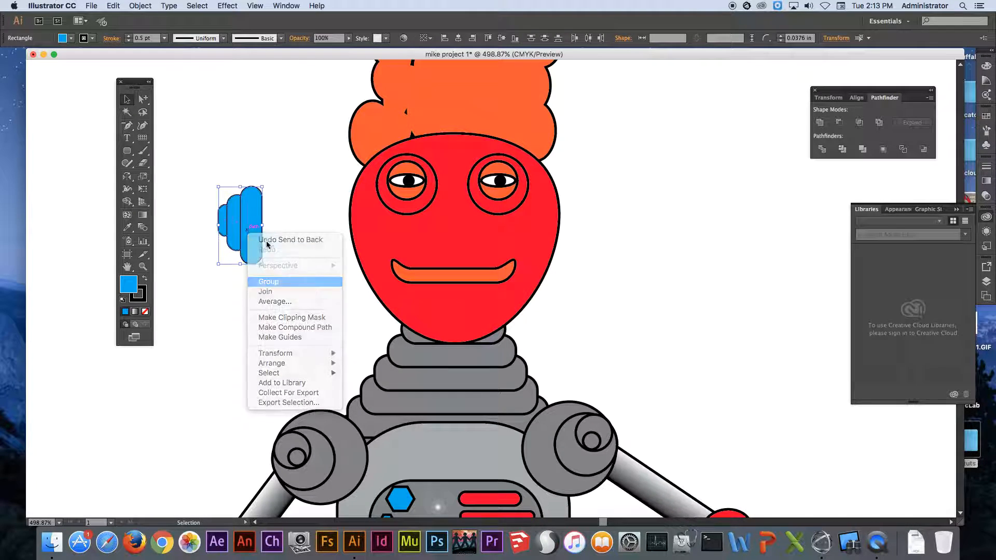
{"action": "left_click", "coordinate": [264, 240]}
Place a copy of the blue ear group on the head's right side and reflect it across the vertical axis.
{"action": "left_click_drag", "start_coordinate": [249, 225], "coordinate": [644, 227]}
{"action": "left_click_drag", "start_coordinate": [134, 178], "coordinate": [134, 186]}
{"action": "double_click", "coordinate": [128, 178]}
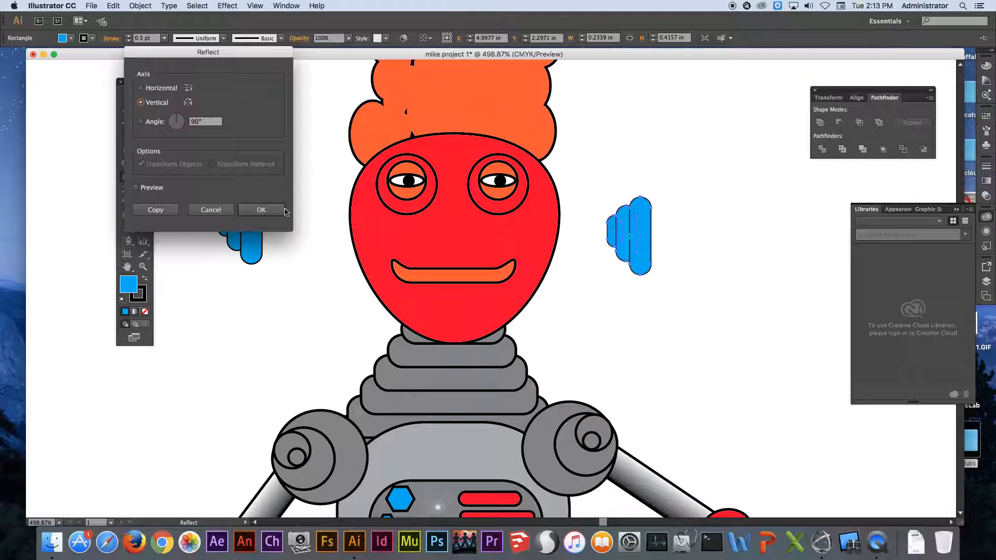
{"action": "left_click", "coordinate": [262, 210]}
Move both blue ear pieces against the left and right edges of the head at eye level.
{"action": "left_click", "coordinate": [127, 99]}
{"action": "left_click_drag", "start_coordinate": [619, 227], "coordinate": [560, 204]}
{"action": "left_click_drag", "start_coordinate": [262, 218], "coordinate": [362, 208]}
Draw two overlapping rounded rectangles over the upper head, about 1.11 by 0.82 in and 1.03 by 0.80 in, the smaller one set lower.
{"action": "left_click_drag", "start_coordinate": [627, 189], "coordinate": [605, 297]}
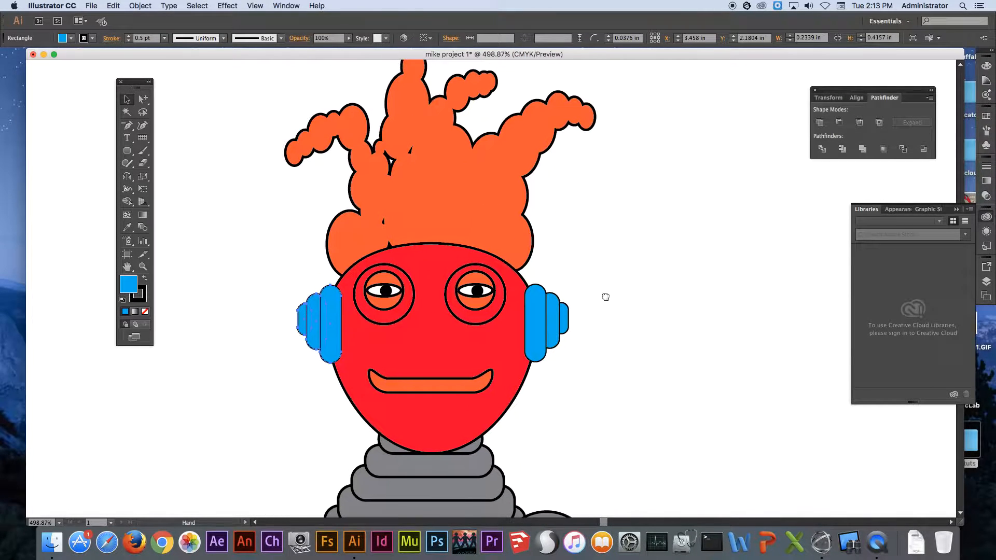
{"action": "left_click_drag", "start_coordinate": [129, 154], "coordinate": [166, 166]}
{"action": "left_click_drag", "start_coordinate": [325, 200], "coordinate": [534, 352]}
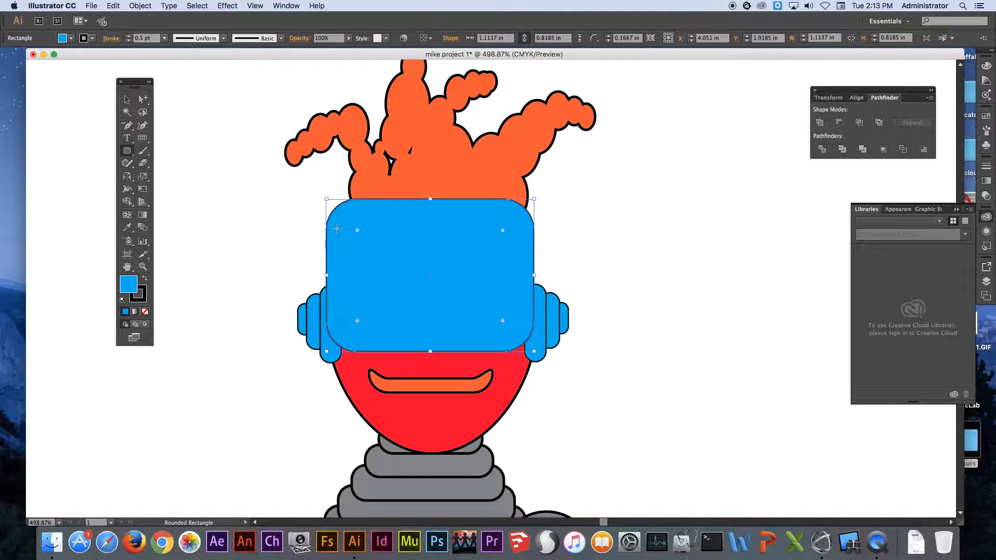
{"action": "left_click_drag", "start_coordinate": [333, 221], "coordinate": [525, 372]}
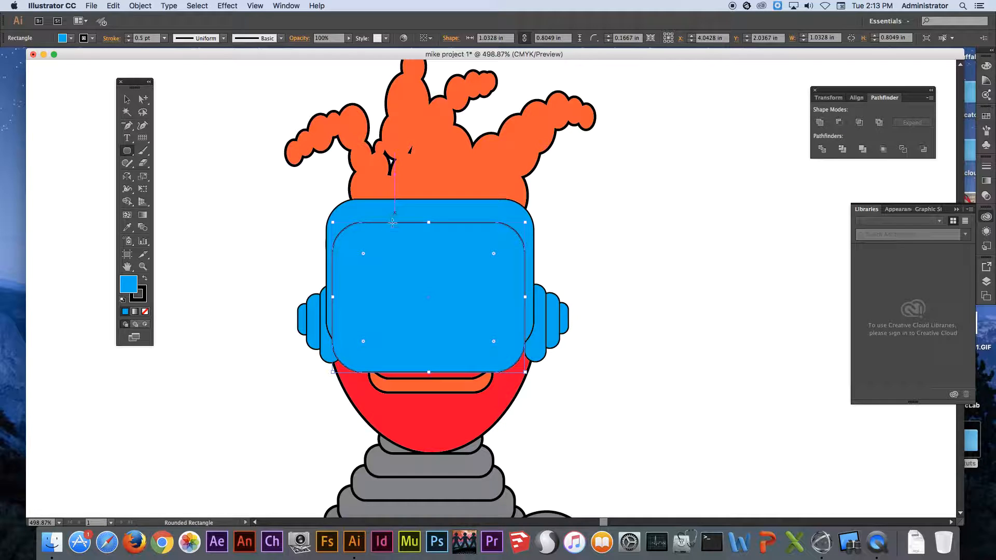
Move both large rounded rectangles onto the blank area left of the head.
{"action": "key", "text": "v"}
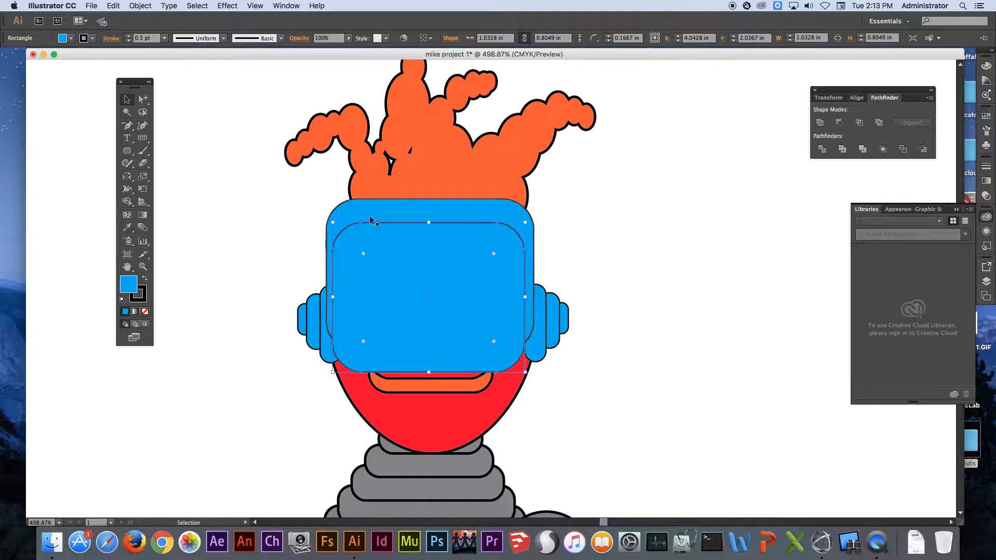
{"action": "left_click_drag", "start_coordinate": [379, 205], "coordinate": [180, 202]}
{"action": "key", "text": "space"}
{"action": "left_click_drag", "start_coordinate": [240, 233], "coordinate": [383, 210]}
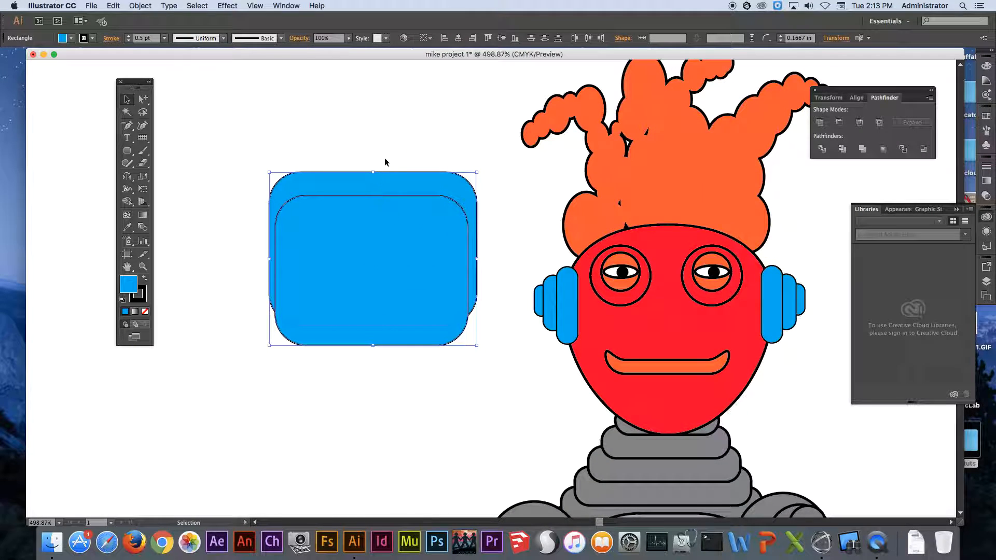
Centre the smaller rounded rectangle horizontally on the larger one and subtract it with Minus Front to form a headband.
{"action": "left_click", "coordinate": [420, 164]}
{"action": "left_click", "coordinate": [431, 220]}
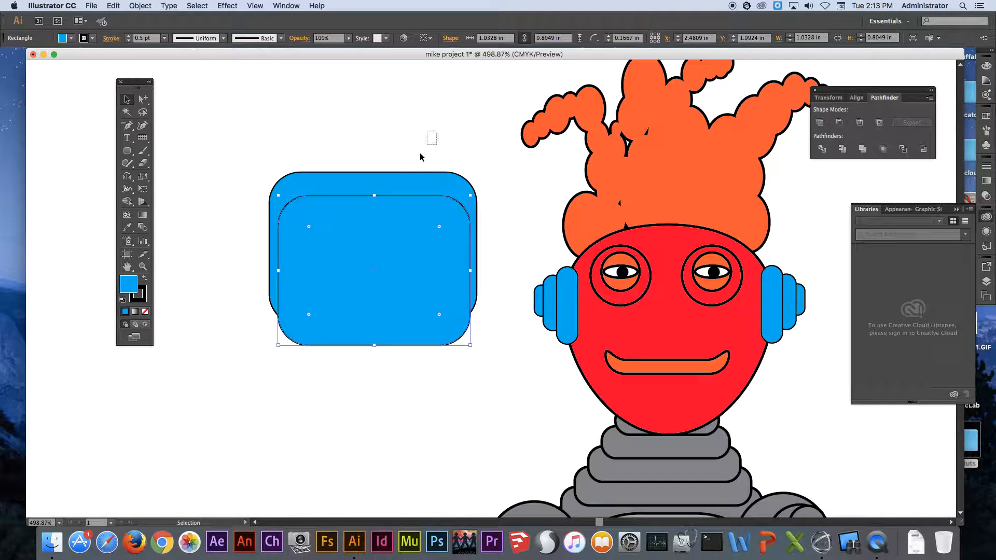
{"action": "left_click_drag", "start_coordinate": [427, 144], "coordinate": [349, 236]}
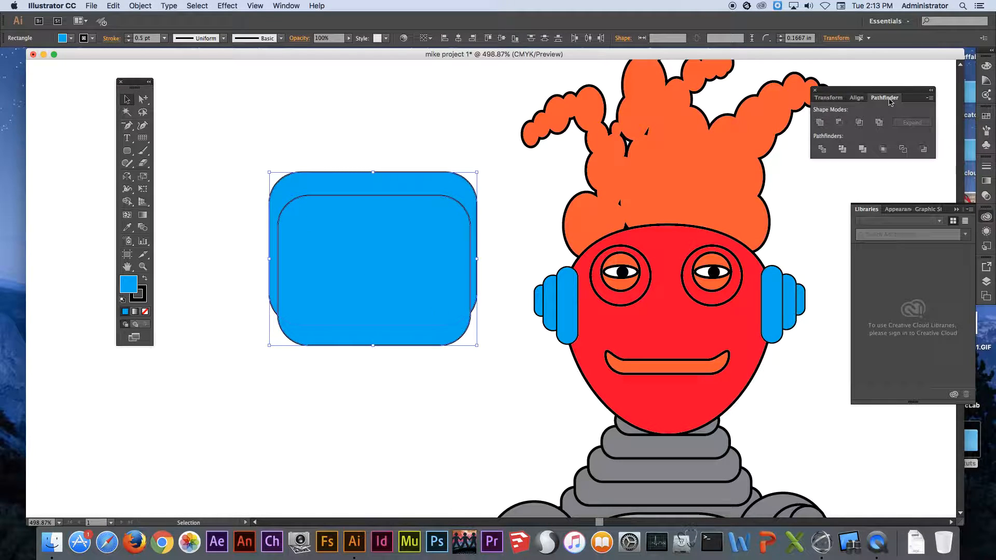
{"action": "left_click", "coordinate": [840, 123]}
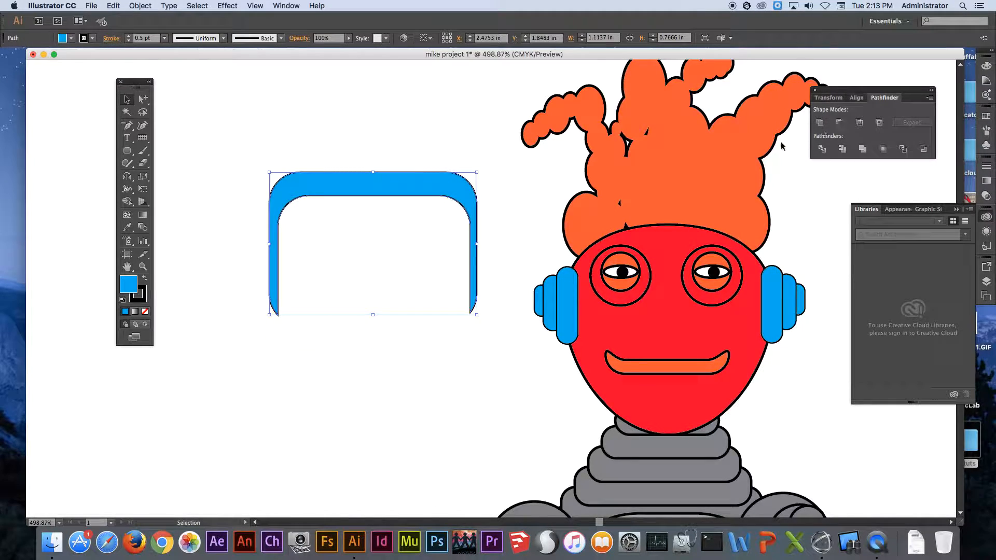
Place the headband over the head and stretch both sides outward to the ear pieces, about 1.47 in wide.
{"action": "left_click_drag", "start_coordinate": [363, 194], "coordinate": [659, 180]}
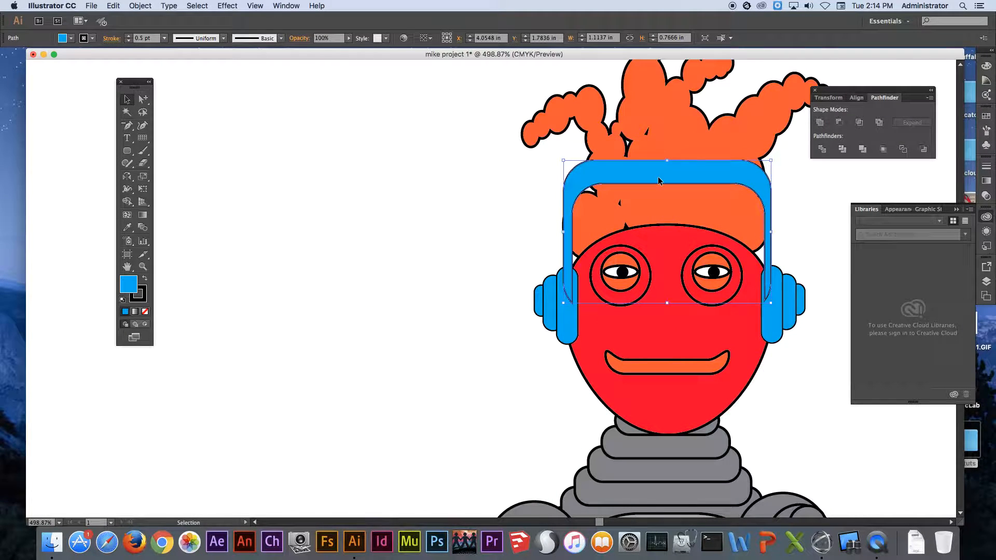
{"action": "left_click_drag", "start_coordinate": [771, 232], "coordinate": [805, 233]}
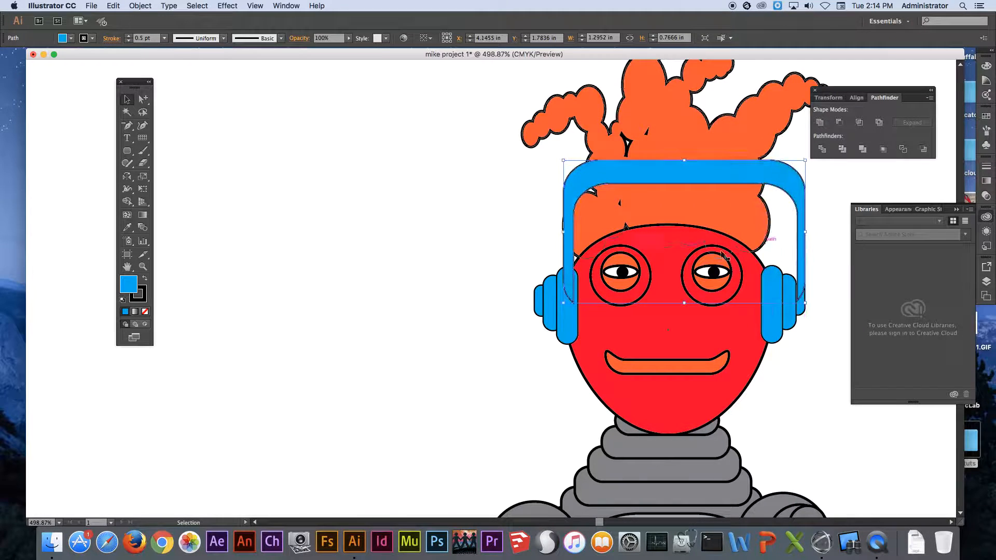
{"action": "left_click_drag", "start_coordinate": [566, 235], "coordinate": [531, 239]}
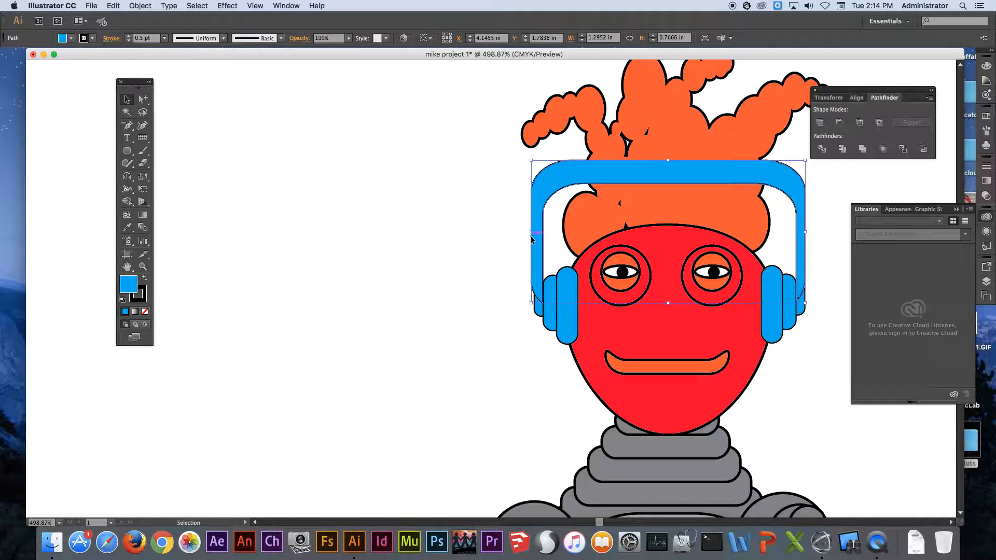
Send the blue headband to the back, behind the hair and ear pieces.
{"action": "right_click", "coordinate": [561, 180]}
{"action": "mouse_move", "coordinate": [586, 320]}
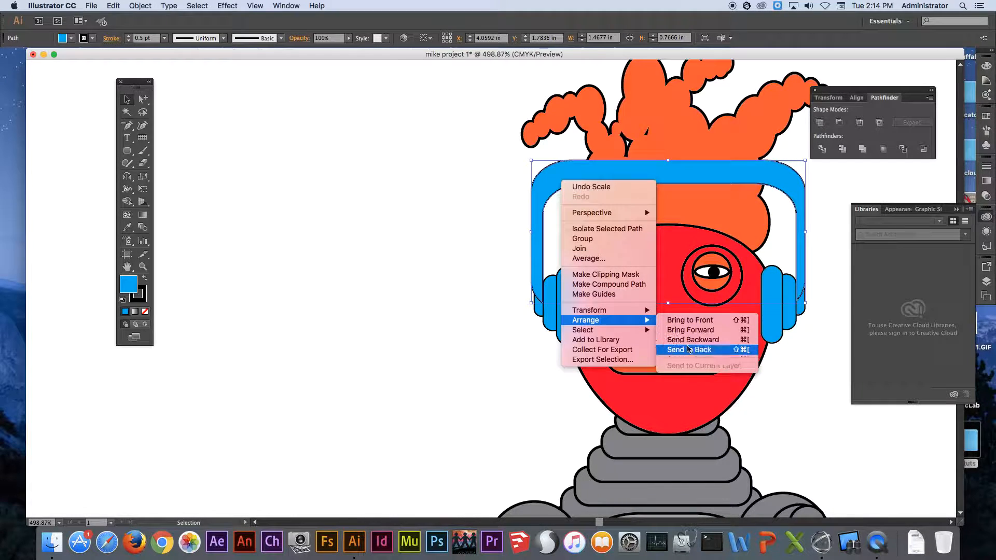
{"action": "left_click", "coordinate": [690, 351]}
{"action": "left_click", "coordinate": [377, 193]}
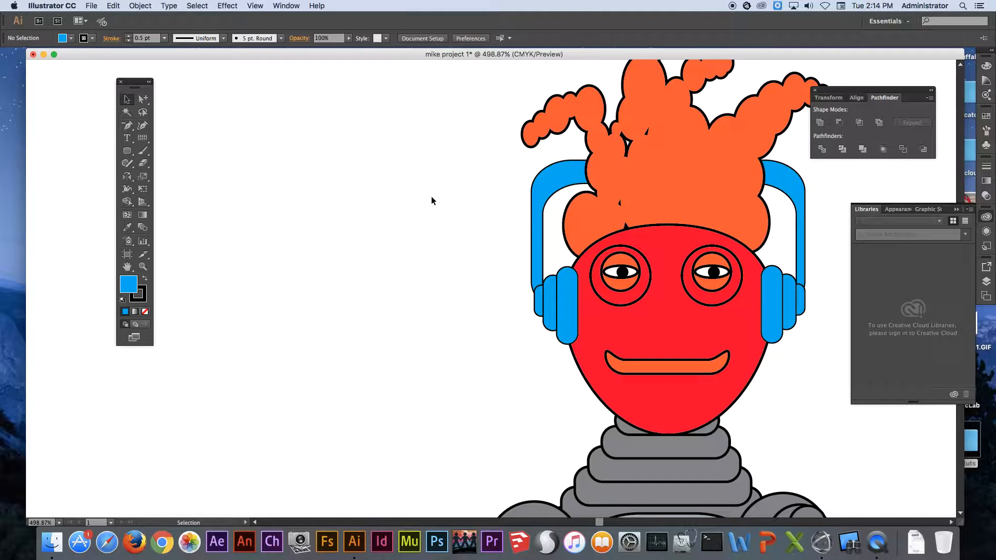
Draw a nose from one horizontal and two slanted line segments above the mouth, with no fill and a 0.75 pt stroke.
{"action": "left_click_drag", "start_coordinate": [572, 234], "coordinate": [332, 141]}
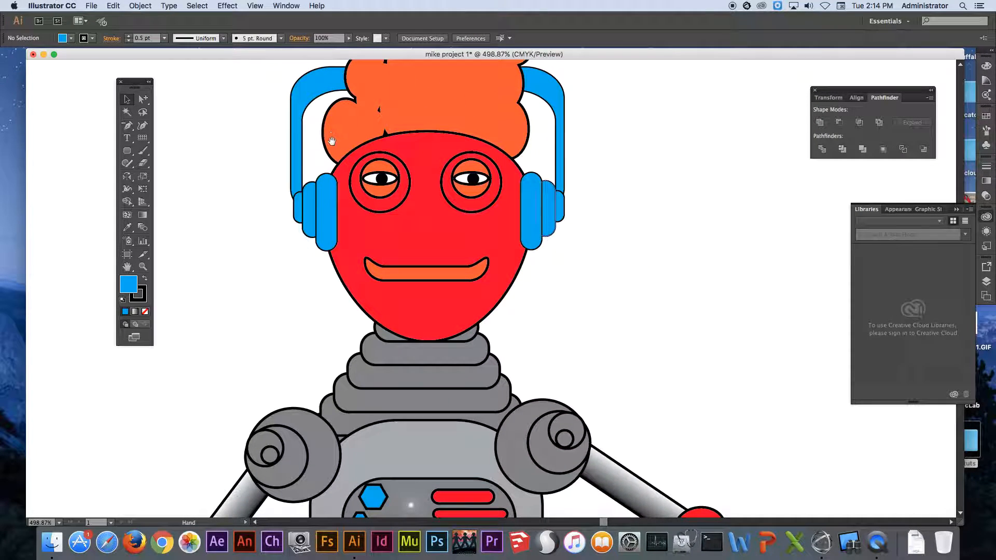
{"action": "left_click", "coordinate": [141, 152]}
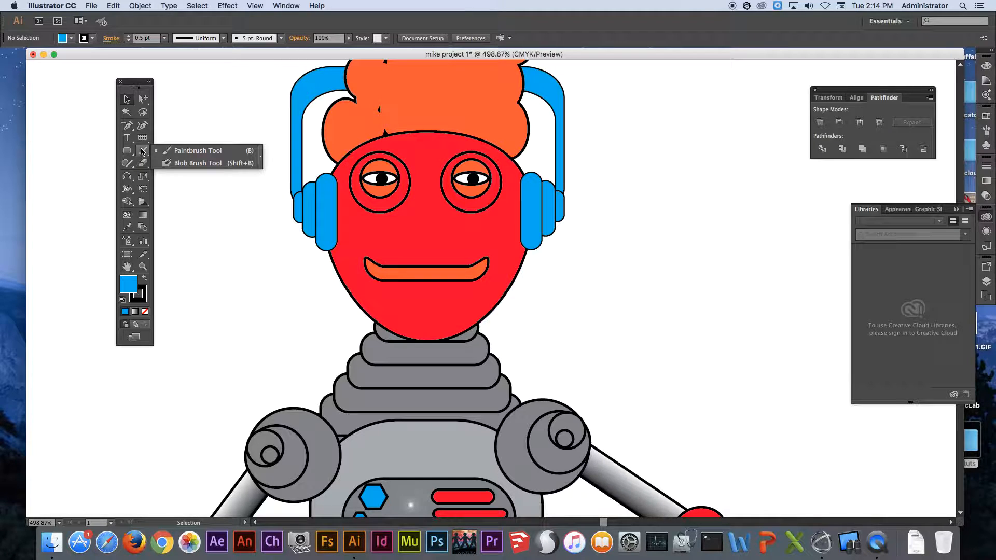
{"action": "left_click", "coordinate": [128, 151]}
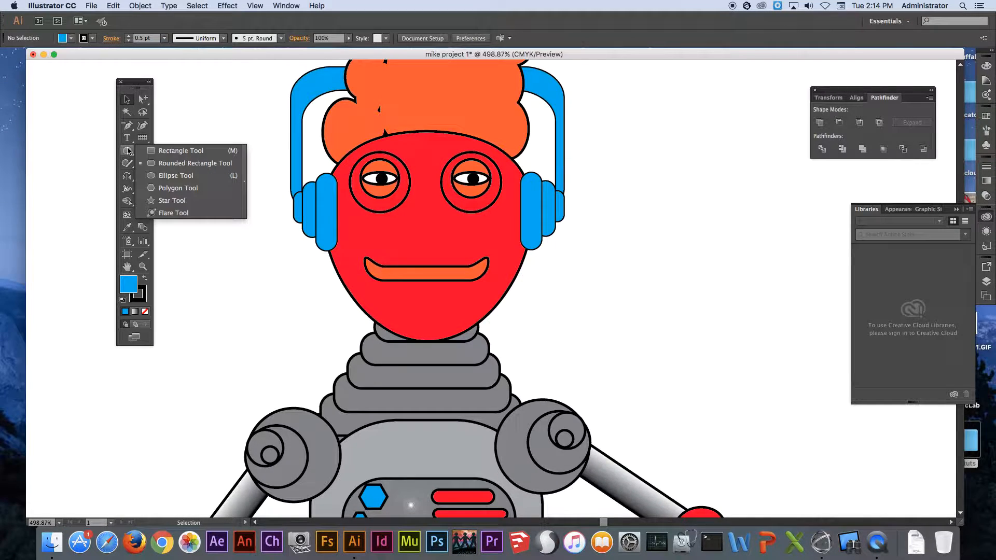
{"action": "left_click", "coordinate": [144, 141]}
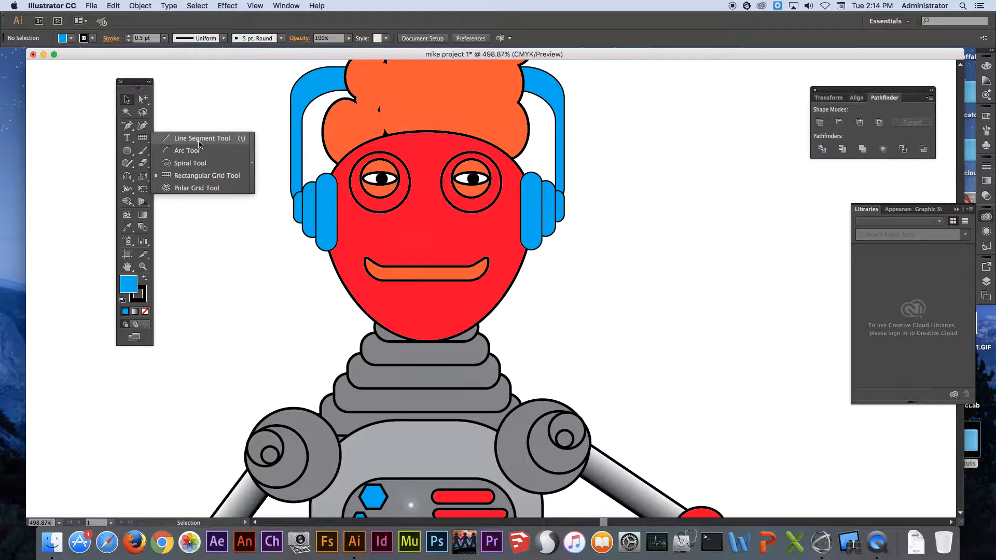
{"action": "left_click", "coordinate": [199, 139]}
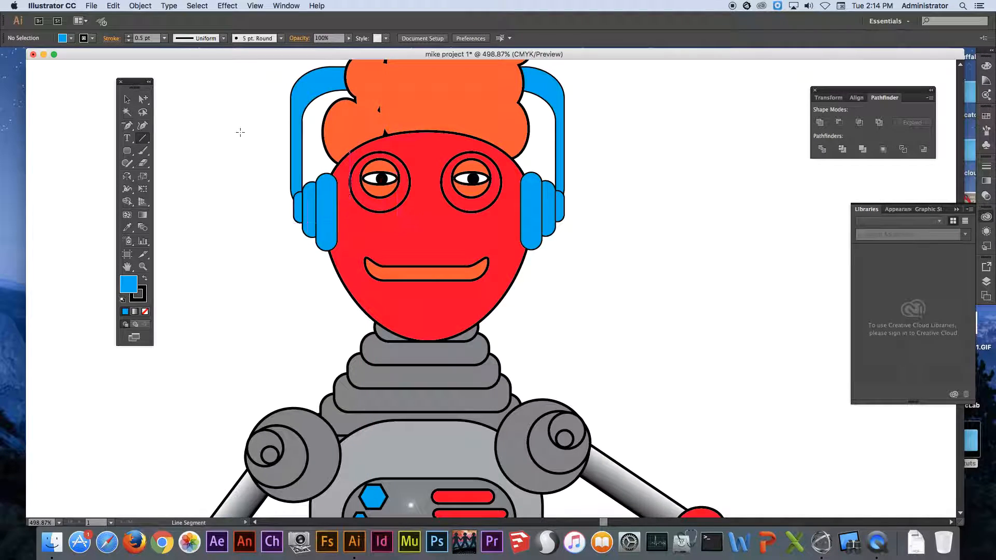
{"action": "left_click", "coordinate": [74, 39]}
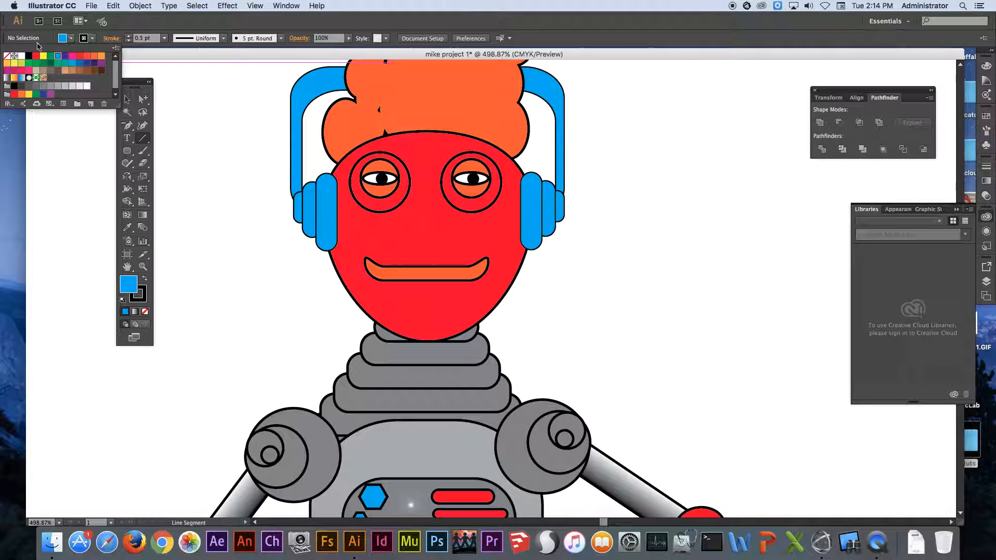
{"action": "left_click", "coordinate": [6, 55]}
{"action": "left_click", "coordinate": [127, 37]}
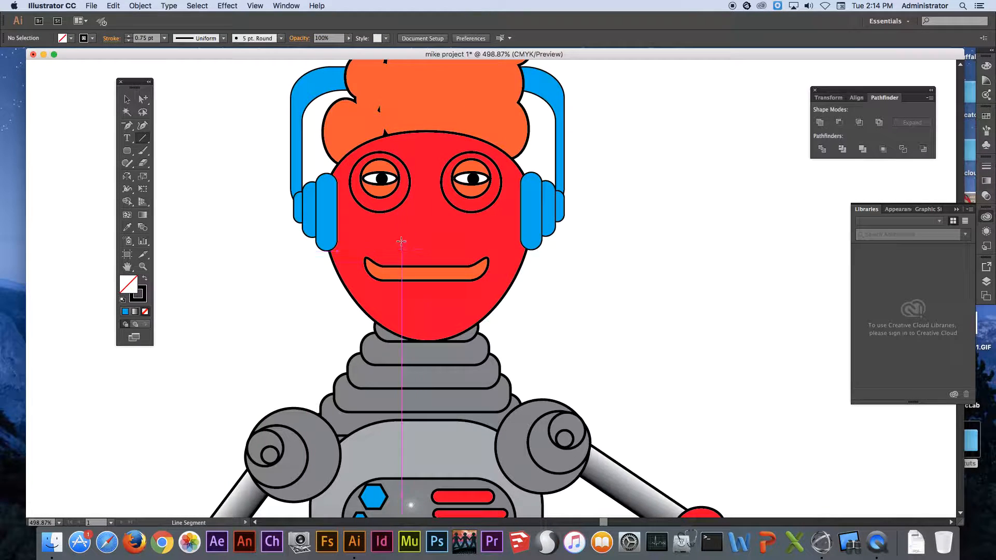
{"action": "left_click_drag", "start_coordinate": [398, 234], "coordinate": [453, 235]}
{"action": "left_click", "coordinate": [600, 265], "text": "super"}
{"action": "left_click_drag", "start_coordinate": [446, 225], "coordinate": [414, 213]}
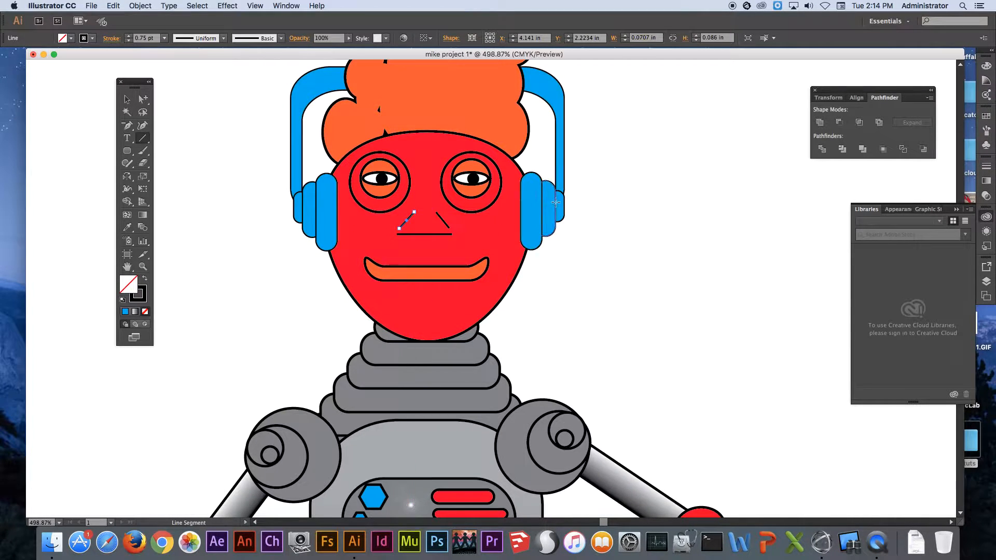
{"action": "left_click", "coordinate": [575, 263], "text": "super"}
Draw an eyebrow arc about 0.27 by 0.15 in above the left eye with the Arc tool.
{"action": "left_click_drag", "start_coordinate": [142, 138], "coordinate": [177, 152]}
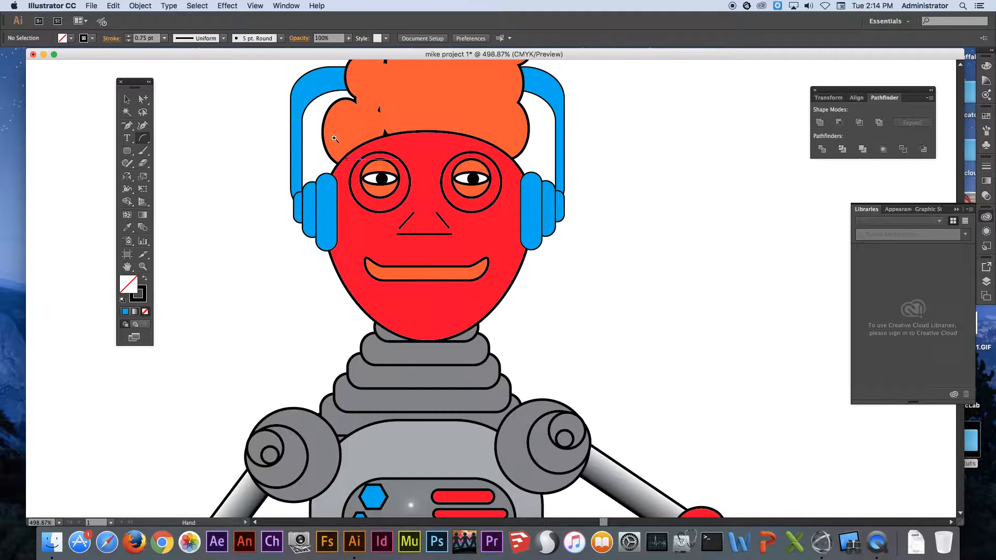
{"action": "scroll", "coordinate": [358, 160], "scroll_direction": "up", "scroll_amount": 5}
{"action": "scroll", "coordinate": [482, 242], "scroll_direction": "up", "scroll_amount": 2}
{"action": "left_click_drag", "start_coordinate": [340, 227], "coordinate": [458, 162]}
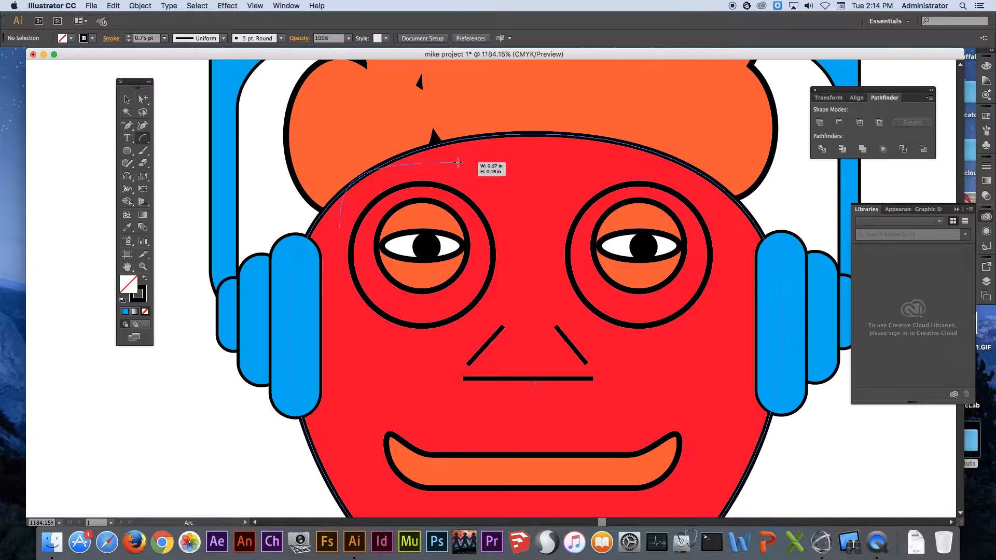
{"action": "mouse_move", "coordinate": [458, 163]}
{"action": "left_mouse_down"}
{"action": "mouse_move", "coordinate": [434, 163]}
{"action": "mouse_move", "coordinate": [458, 161]}
{"action": "left_mouse_up"}
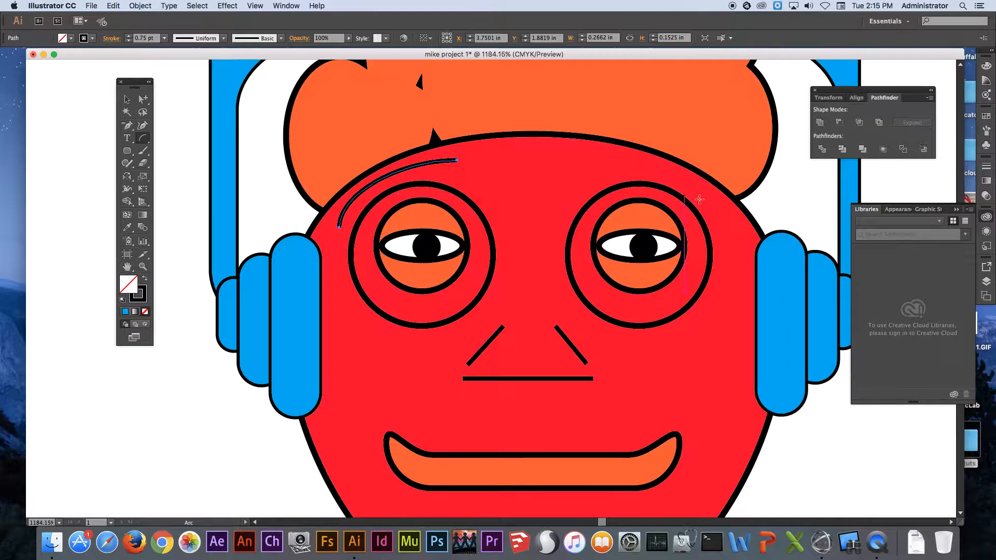
{"action": "left_click_drag", "start_coordinate": [731, 228], "coordinate": [669, 170]}
{"action": "left_click_drag", "start_coordinate": [723, 188], "coordinate": [668, 175]}
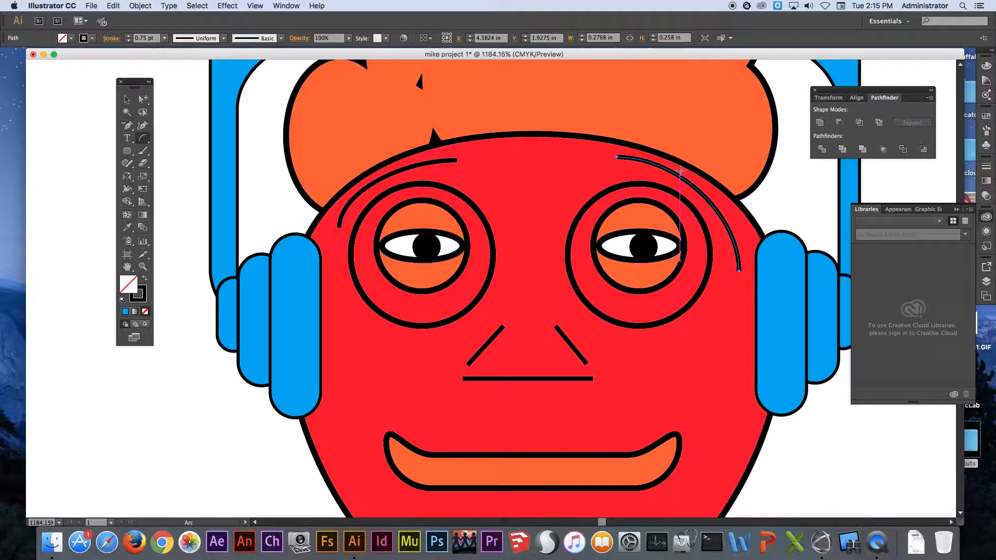
{"action": "key", "text": "Delete"}
Copy the left eyebrow arc across toward the right eye and reflect the copy across the vertical axis.
{"action": "key", "text": "v"}
{"action": "left_click", "coordinate": [429, 165]}
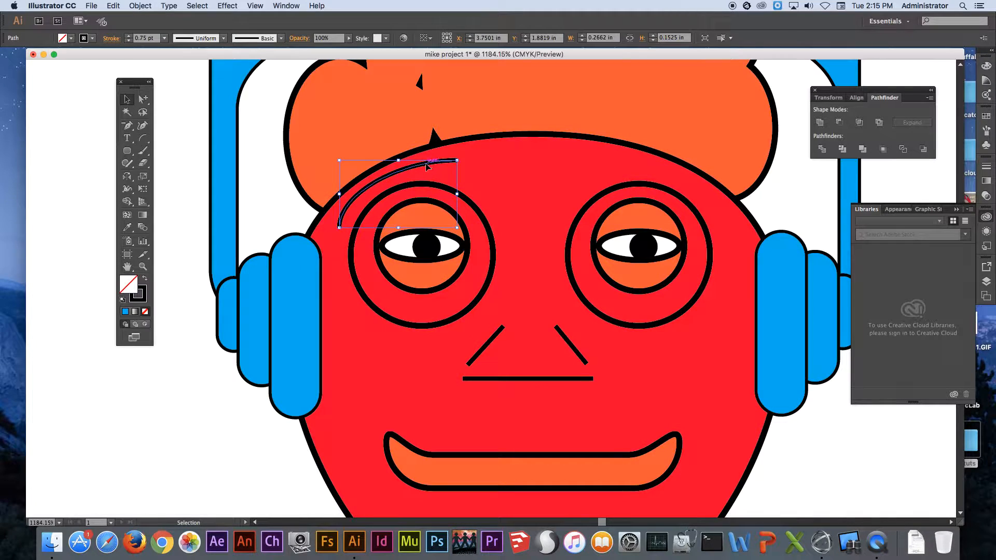
{"action": "right_click", "coordinate": [426, 166]}
{"action": "left_click", "coordinate": [425, 162]}
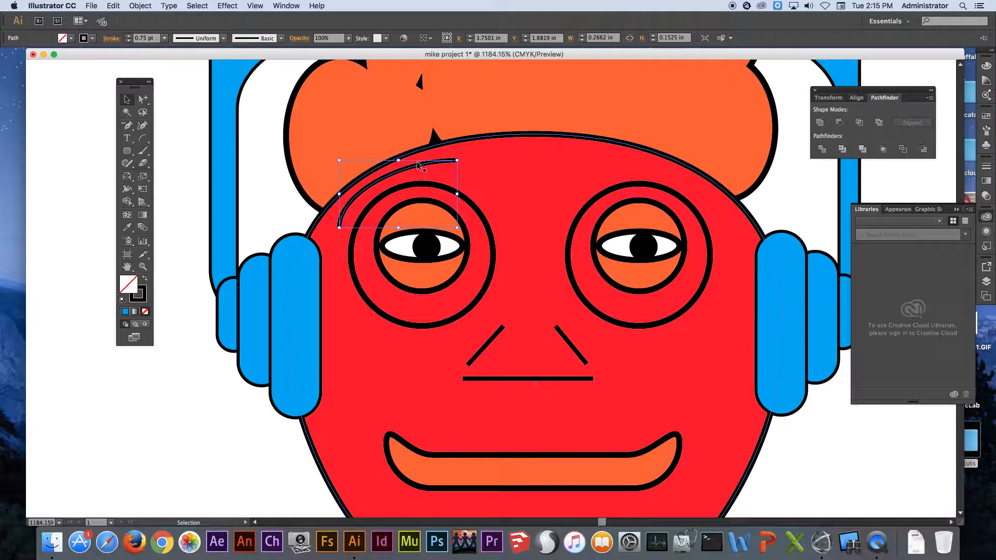
{"action": "left_click_drag", "start_coordinate": [419, 165], "coordinate": [576, 170]}
{"action": "left_click_drag", "start_coordinate": [136, 178], "coordinate": [174, 192]}
{"action": "double_click", "coordinate": [137, 179]}
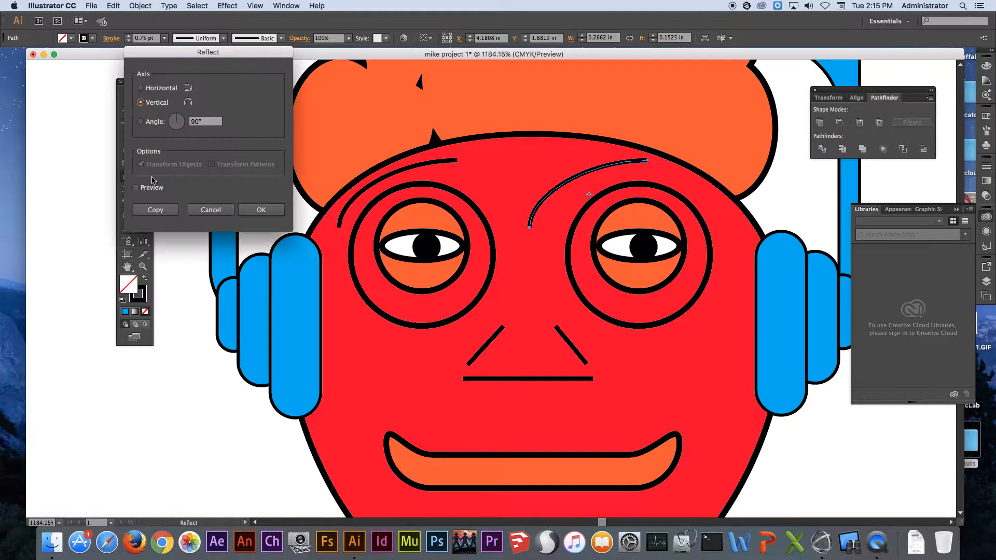
{"action": "left_click", "coordinate": [261, 210]}
Move the mirrored eyebrow arc into place above the right eye.
{"action": "left_click", "coordinate": [126, 99]}
{"action": "left_click_drag", "start_coordinate": [572, 166], "coordinate": [648, 168]}
{"action": "left_click", "coordinate": [172, 425]}
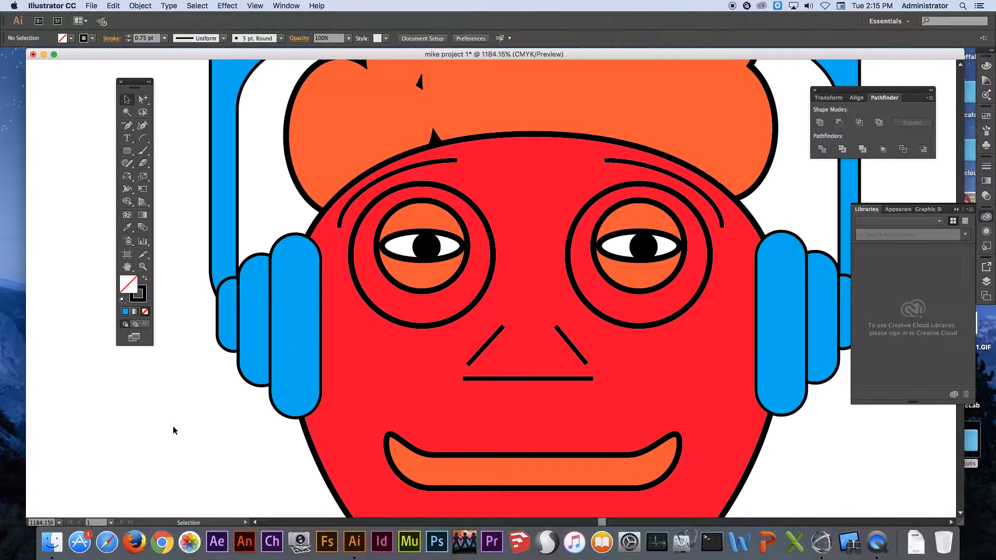
Group all parts of the robot and move the group down the artboard to about X 4.40 in, Y 6.12 in.
{"action": "key", "text": "super+0"}
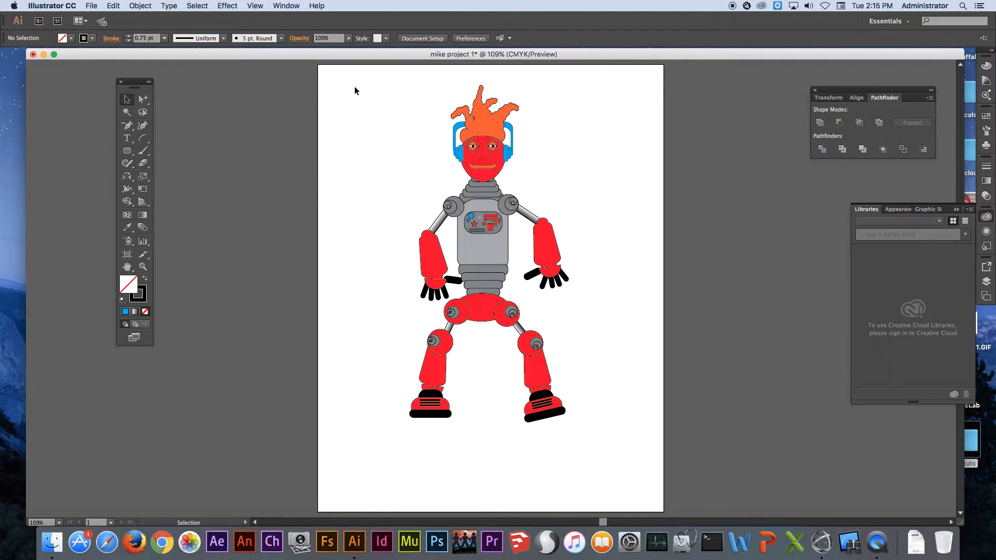
{"action": "left_click_drag", "start_coordinate": [414, 152], "coordinate": [598, 454]}
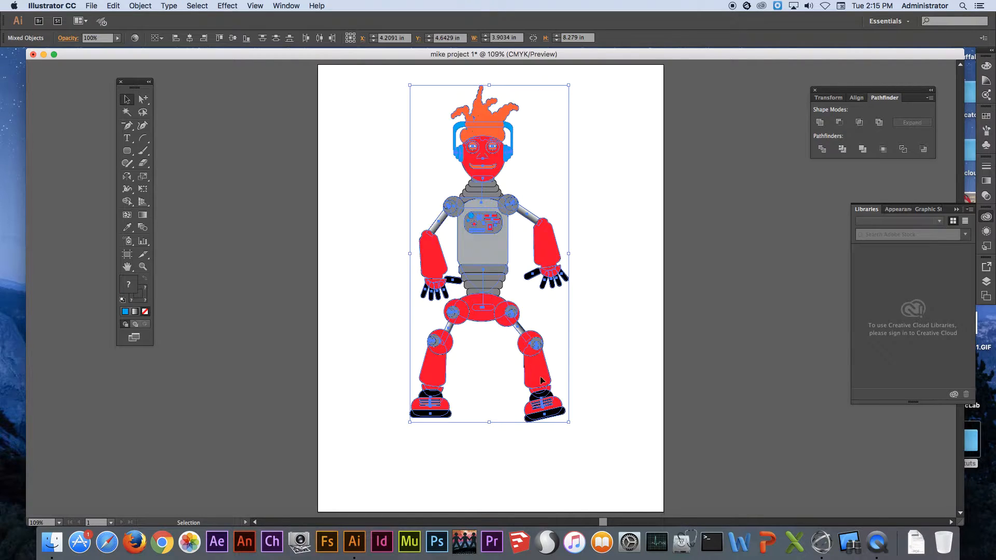
{"action": "right_click", "coordinate": [492, 310]}
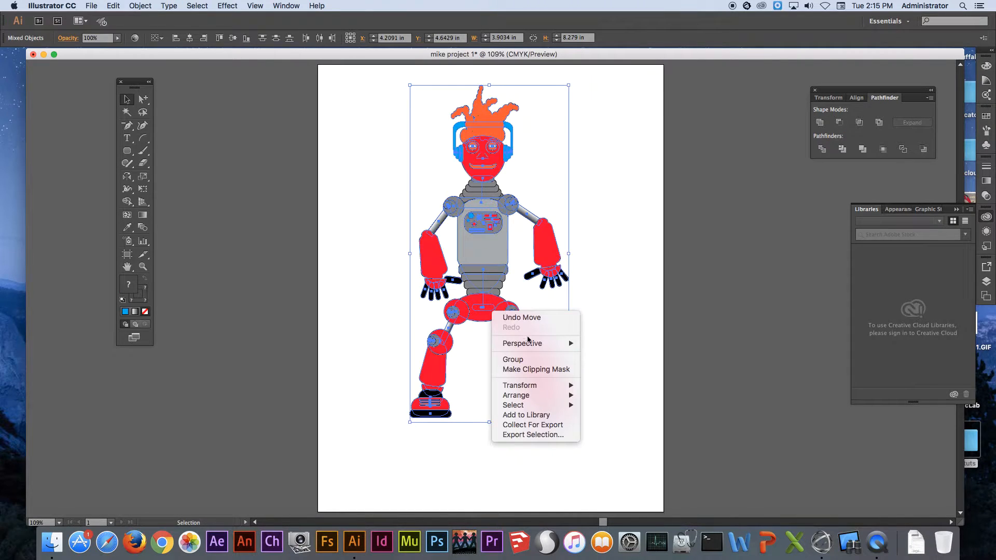
{"action": "left_click", "coordinate": [536, 363]}
{"action": "left_click_drag", "start_coordinate": [491, 246], "coordinate": [501, 309]}
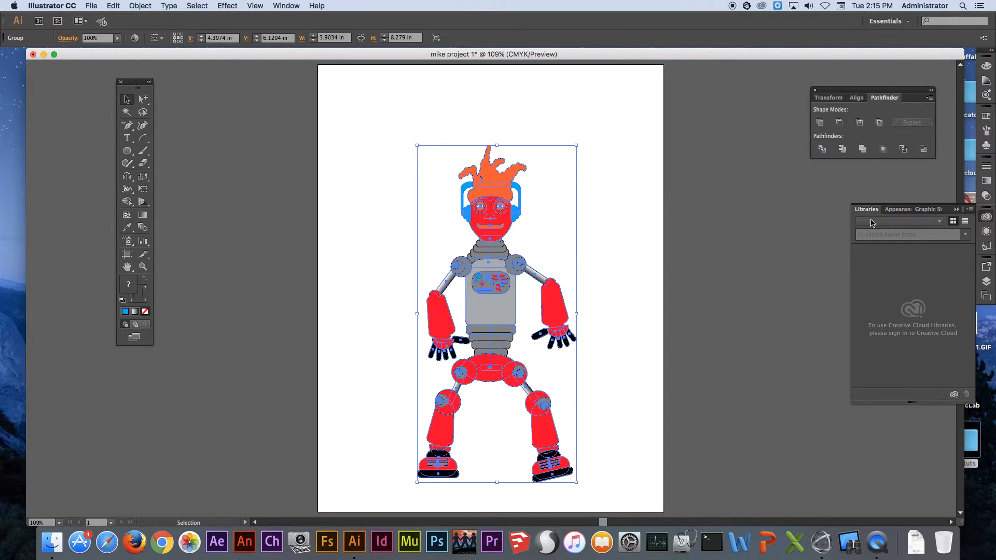